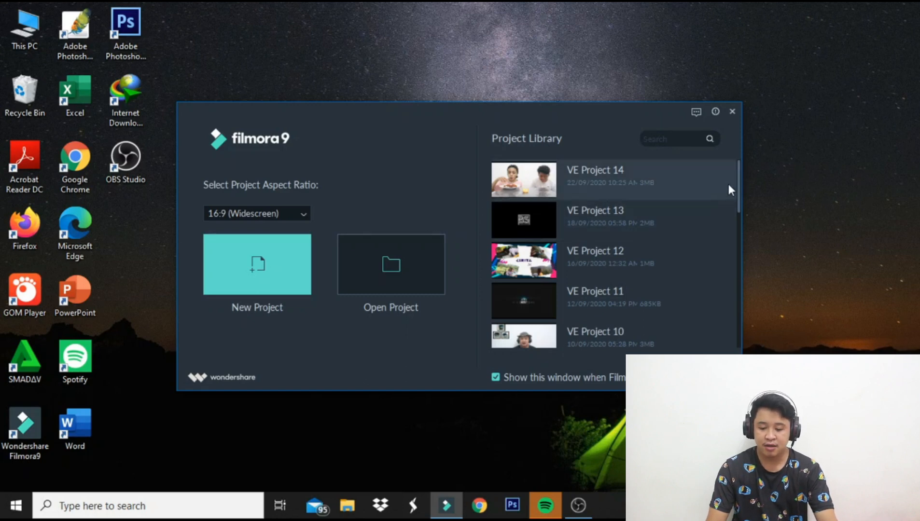
Create a new project with the 16:9 (Widescreen) aspect ratio and dismiss the update notice
left_click_drag(737, 182, 731, 266)
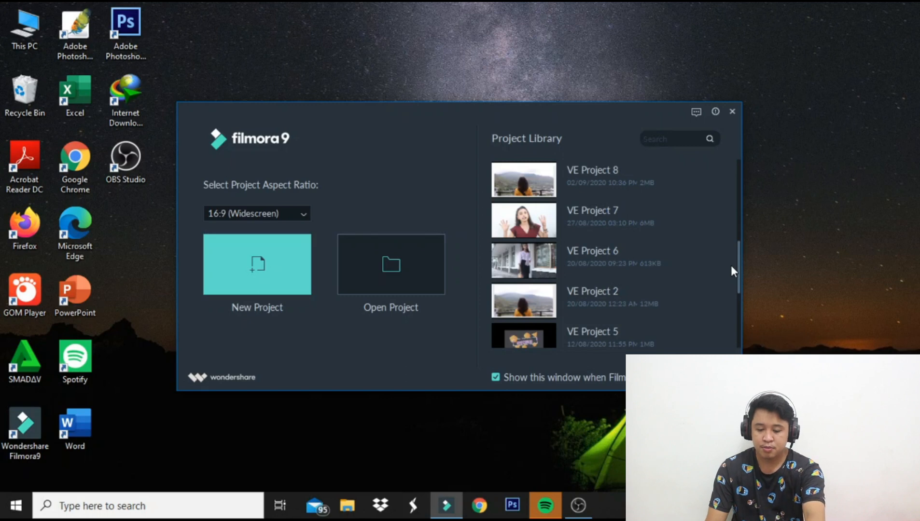
left_click_drag(731, 268, 726, 185)
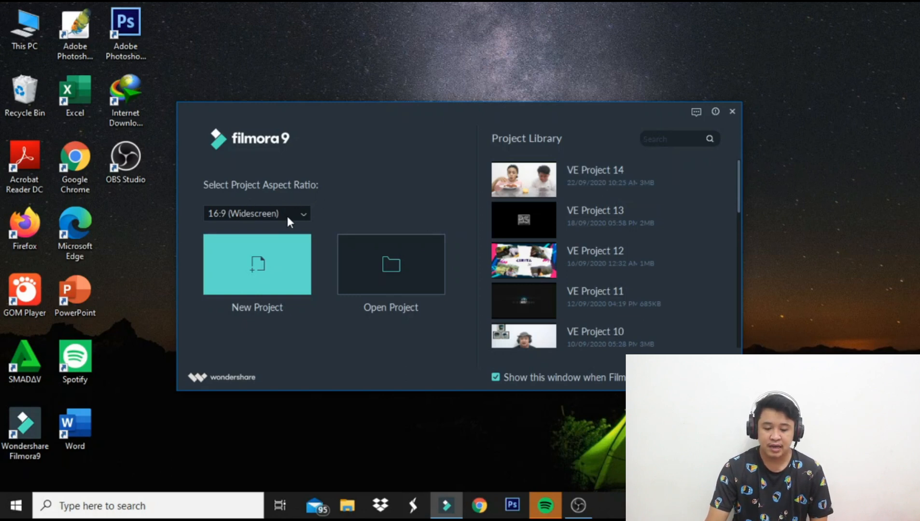
left_click(300, 219)
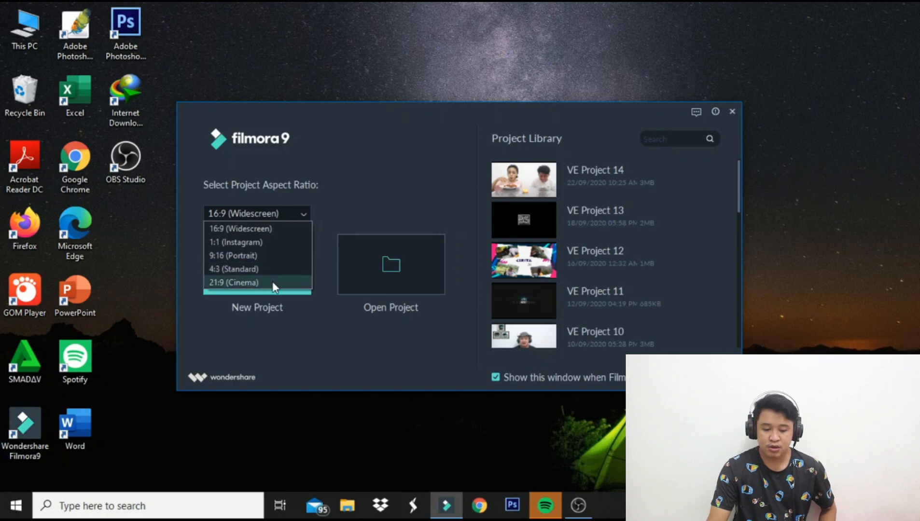
left_click(289, 234)
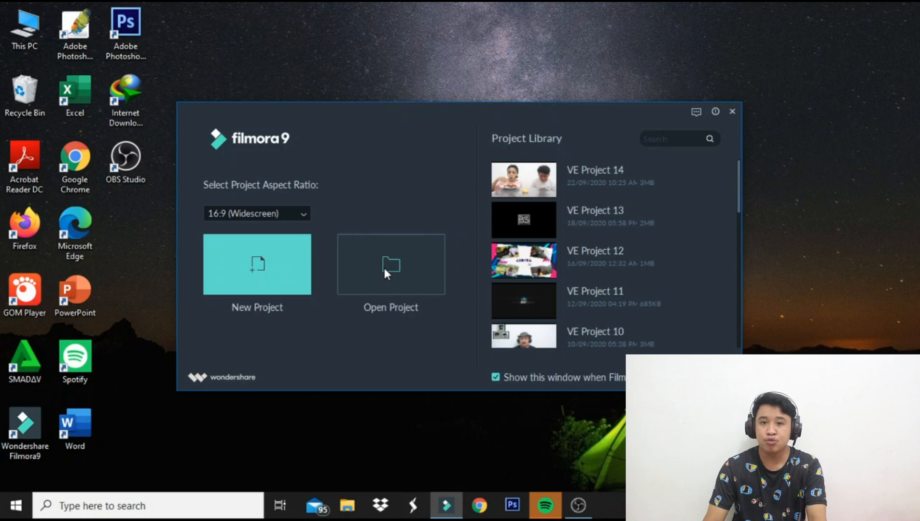
left_click(282, 274)
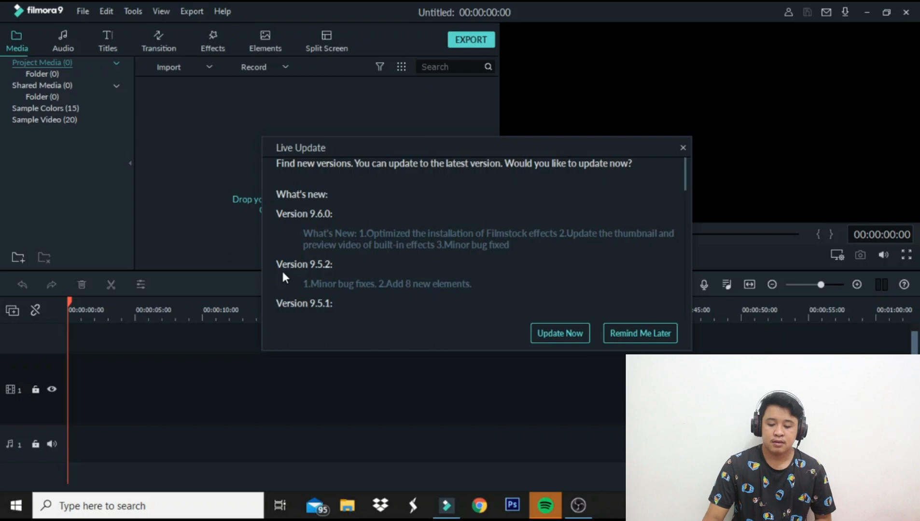
left_click(683, 148)
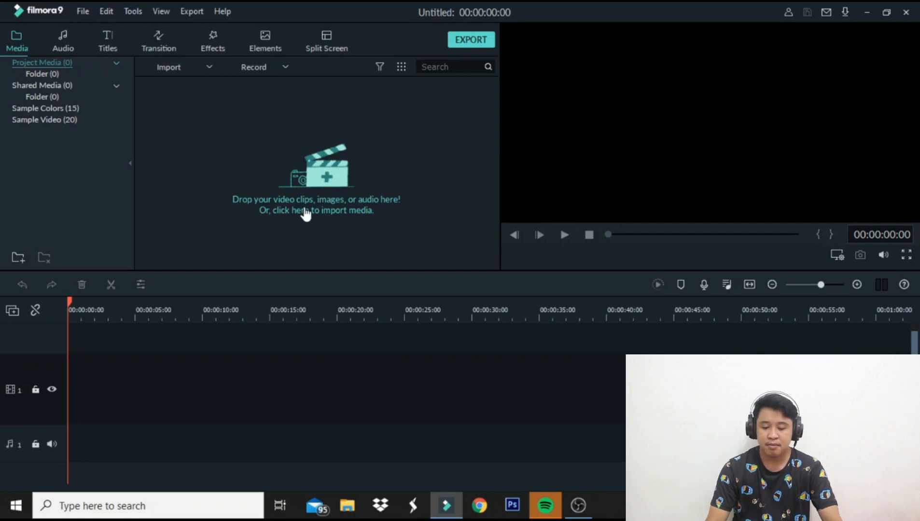
Import the video MVI_8450 from the "bahan you tube" folder inside SUMUT on the D: drive
left_click(327, 185)
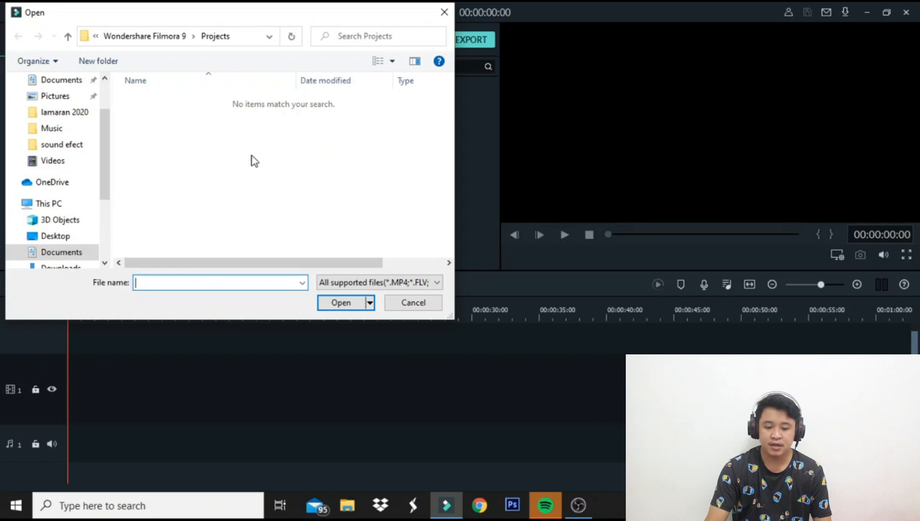
left_click_drag(103, 188, 101, 232)
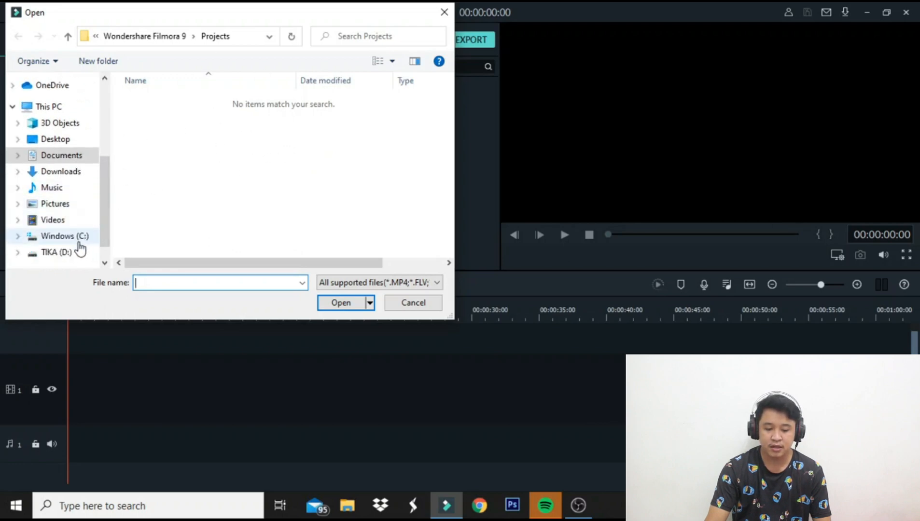
left_click(74, 252)
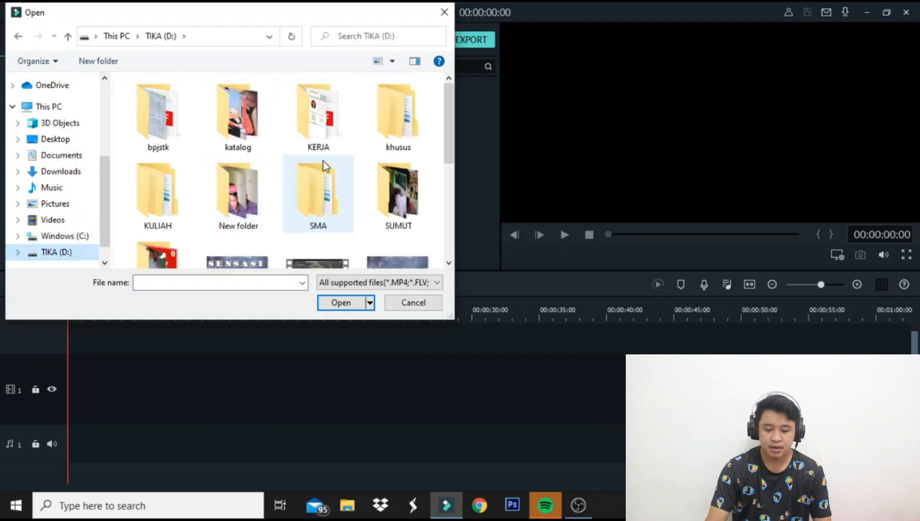
double_click(403, 189)
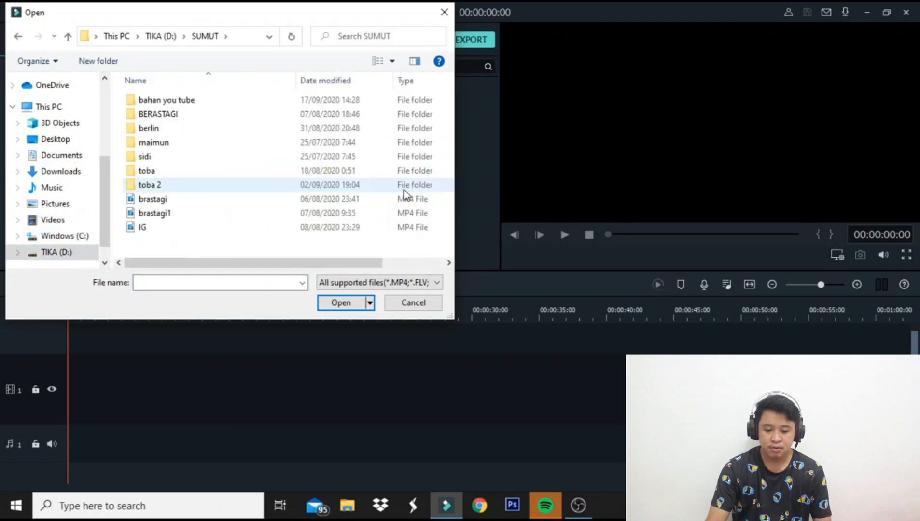
double_click(254, 99)
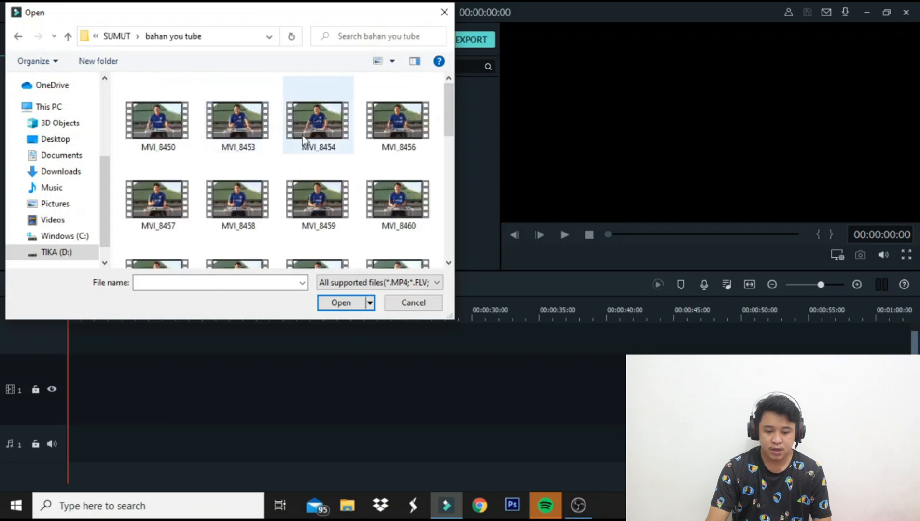
left_click(322, 131)
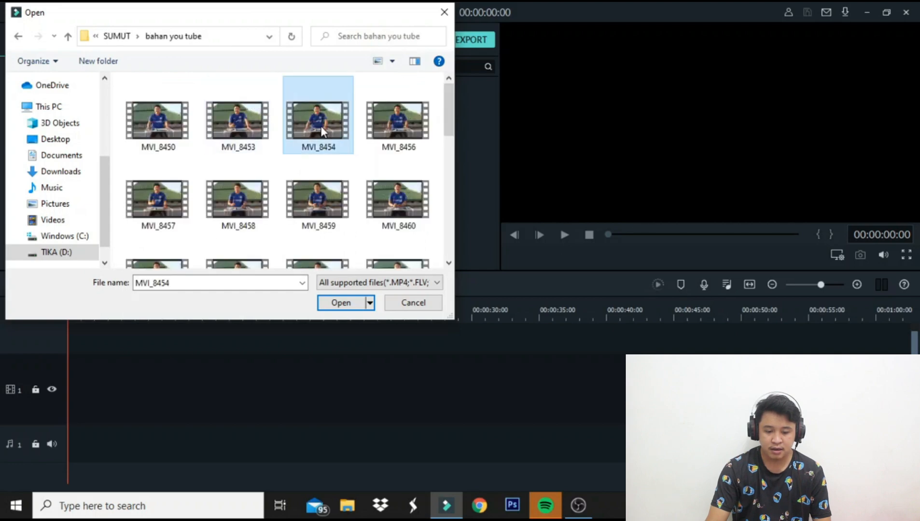
left_click(157, 121)
left_click(338, 302)
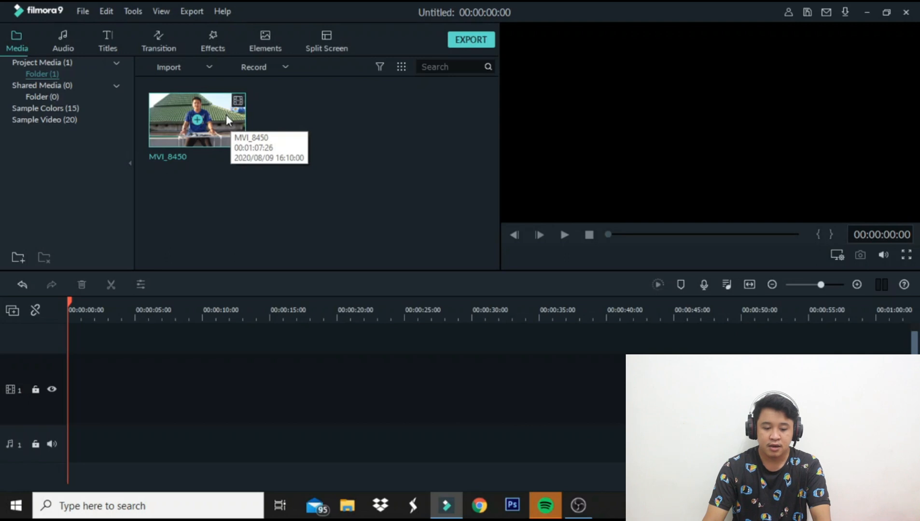
Place the MVI_8450 clip at the start of video track 1 and match the project settings to the media
left_click_drag(226, 118, 77, 400)
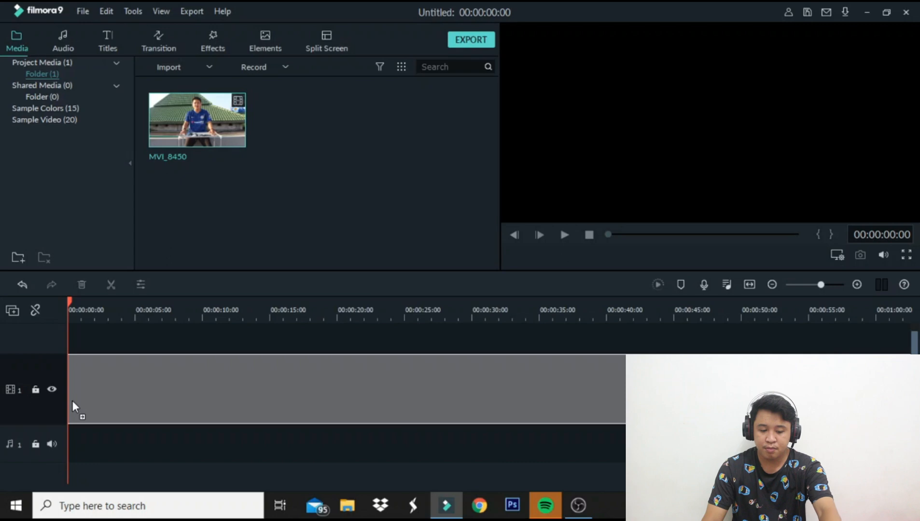
left_click_drag(72, 400, 71, 400)
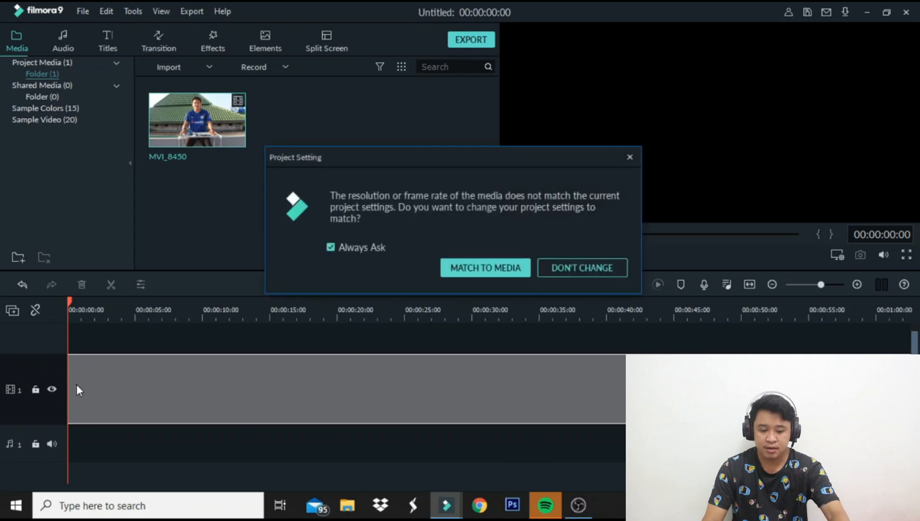
left_click(485, 268)
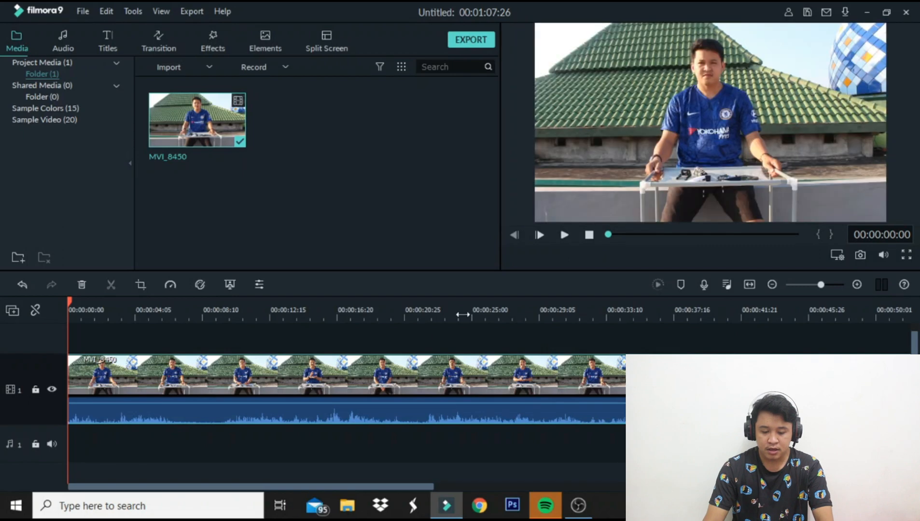
scroll(265, 314, "down", 1)
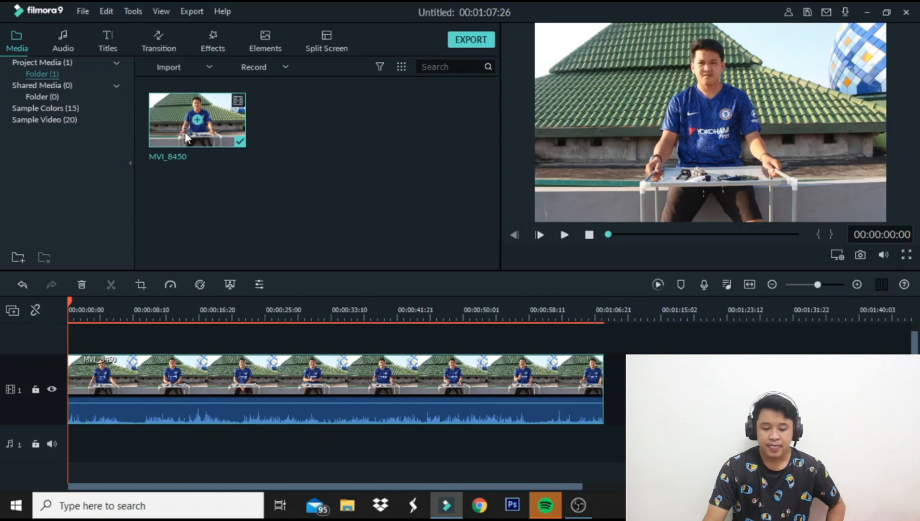
Review the available file, edit, tools, view, export and help commands
left_click(81, 11)
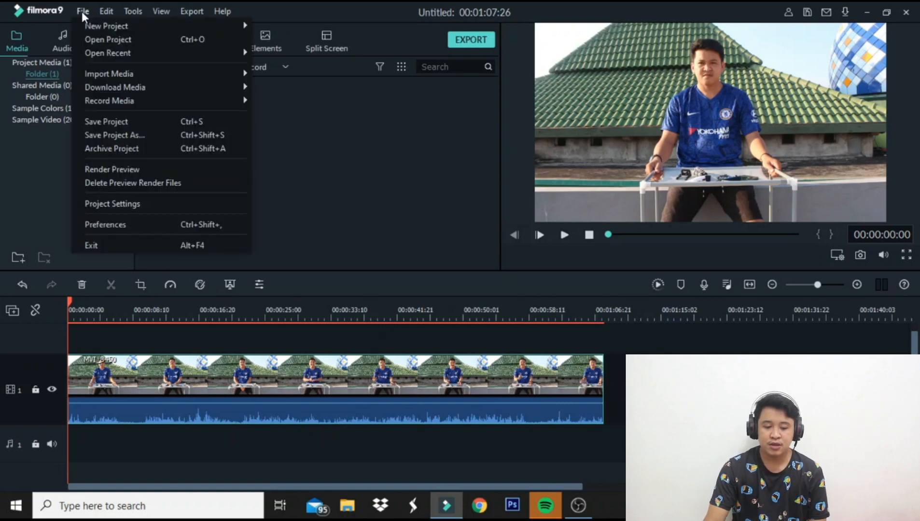
mouse_move(95, 34)
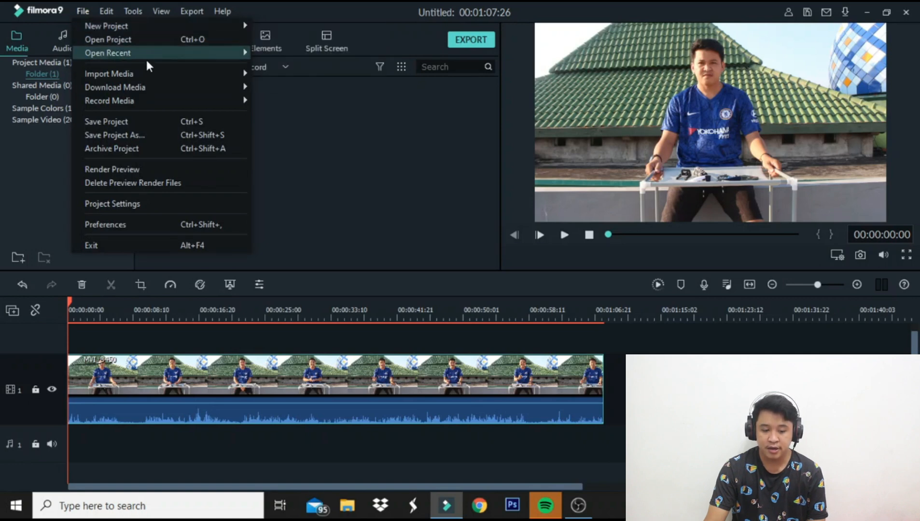
mouse_move(142, 75)
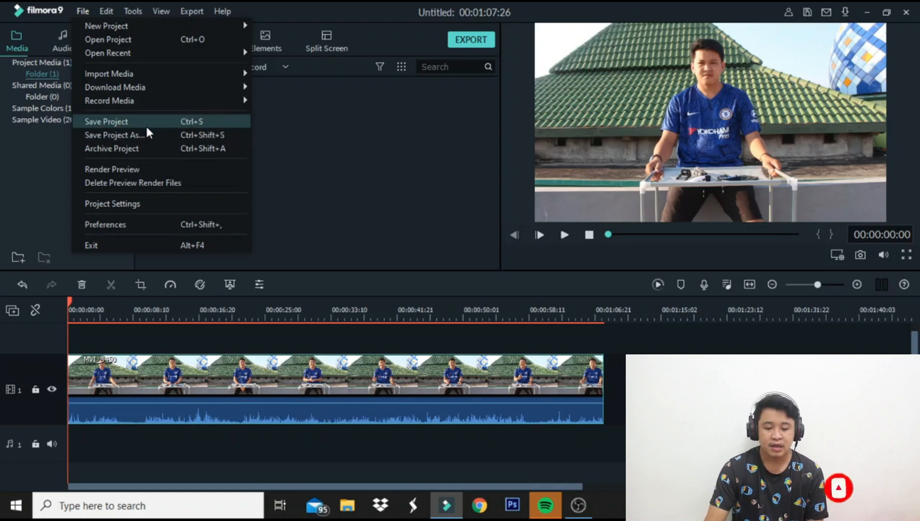
mouse_move(110, 15)
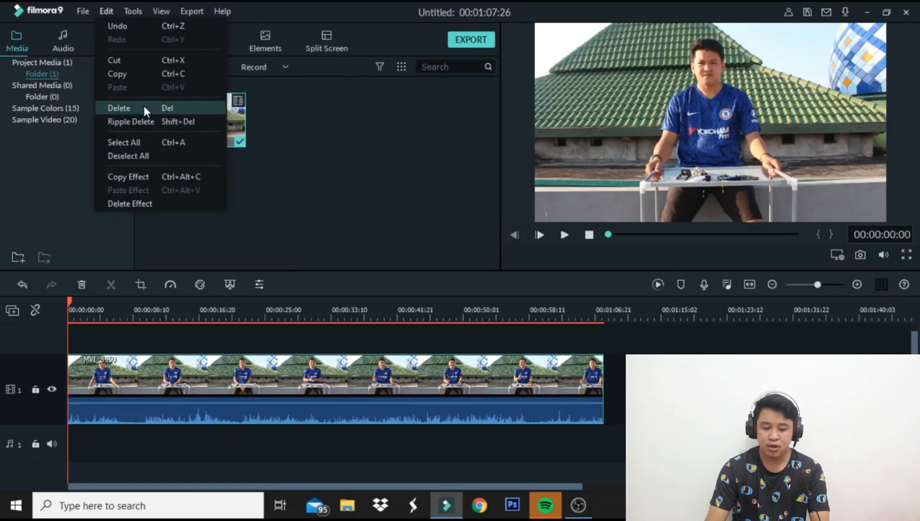
left_click(138, 15)
left_click(136, 10)
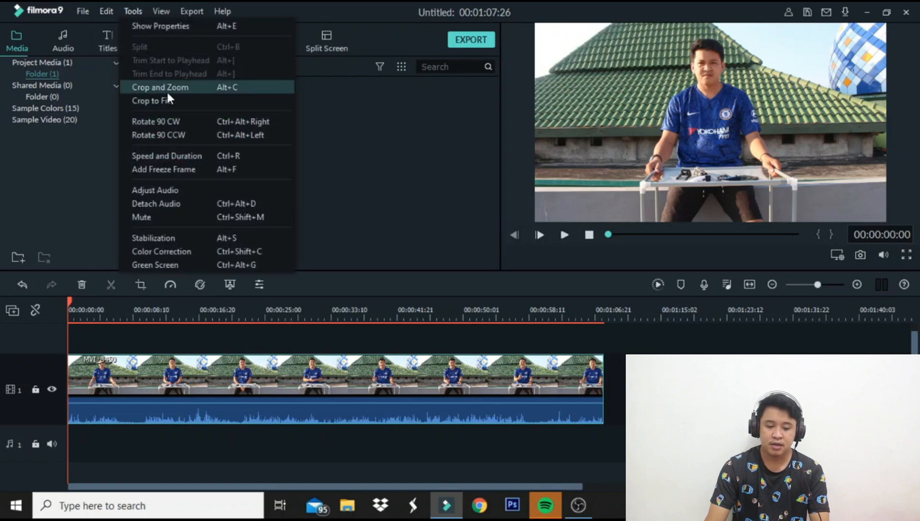
left_click(204, 87)
left_click(162, 12)
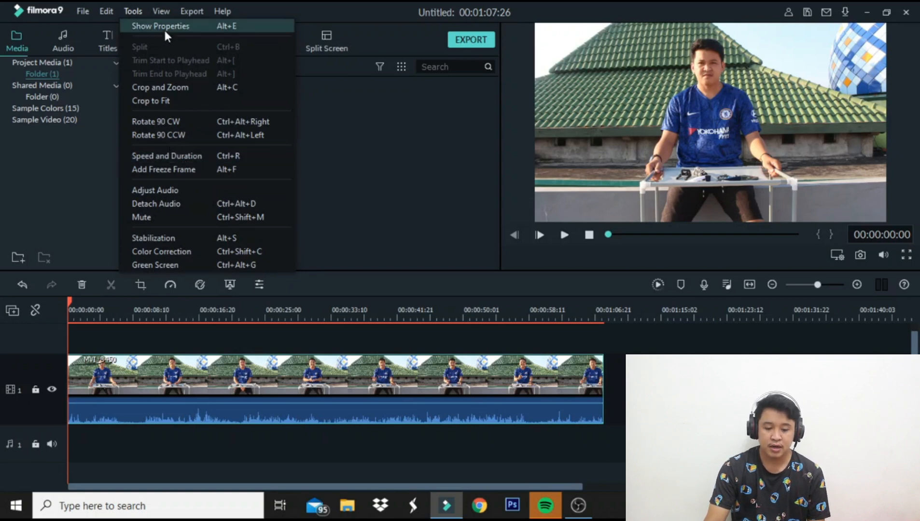
mouse_move(165, 16)
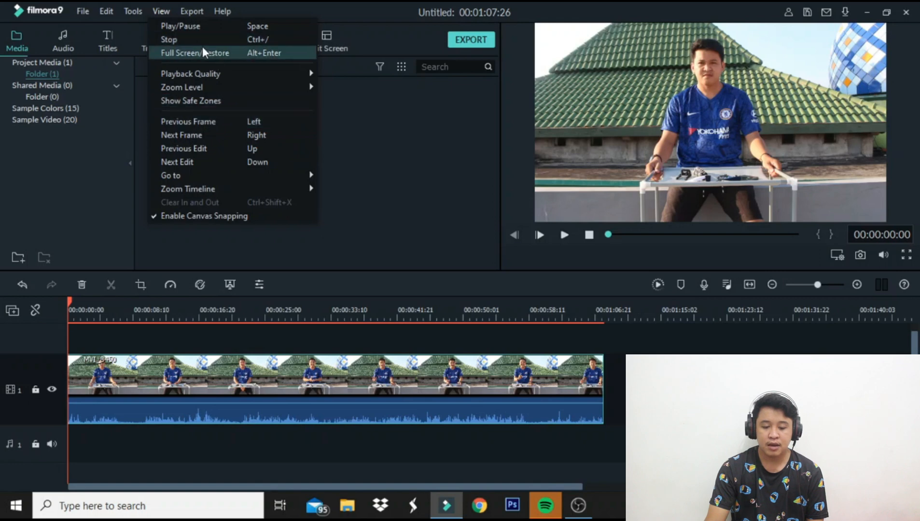
mouse_move(224, 87)
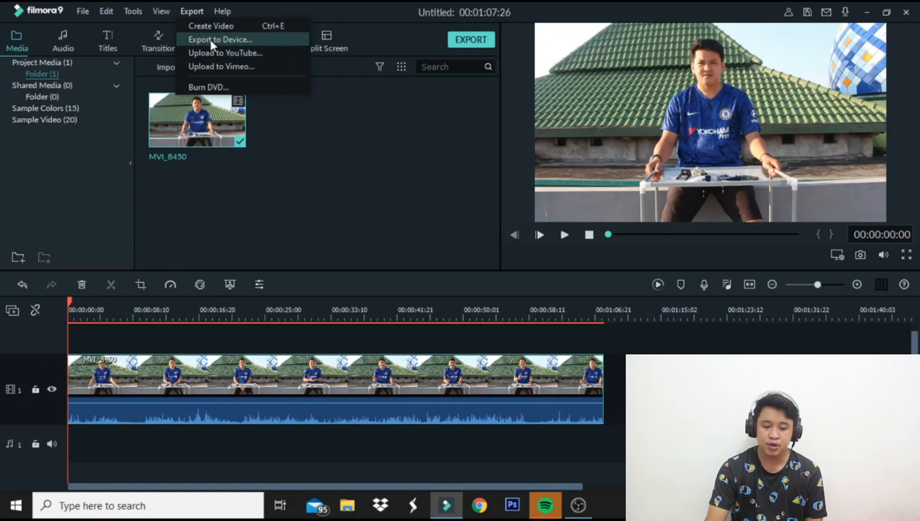
mouse_move(224, 14)
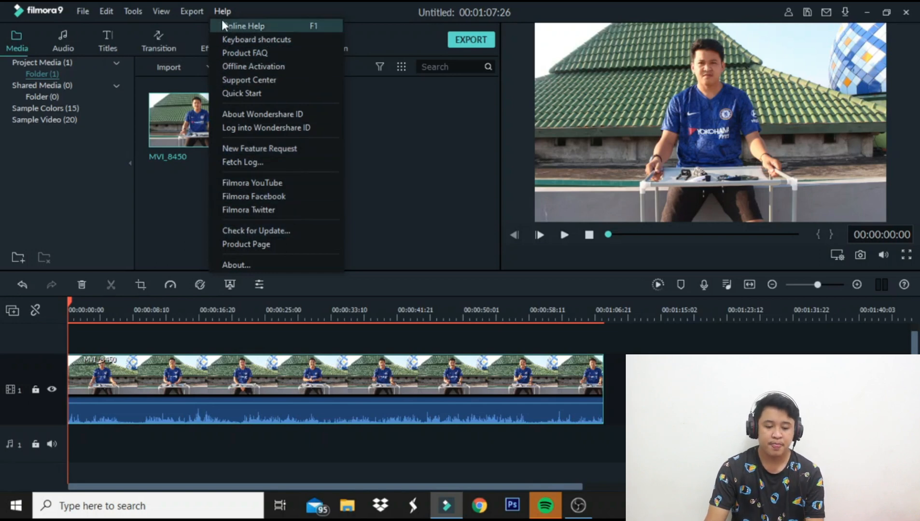
Examine the project media folder, the shared media and the whole collection of sample colors
left_click(14, 46)
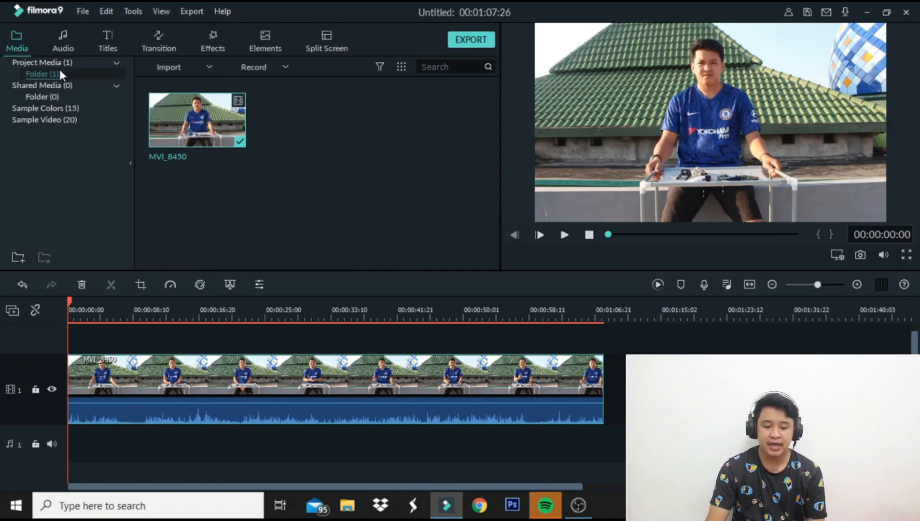
mouse_move(192, 120)
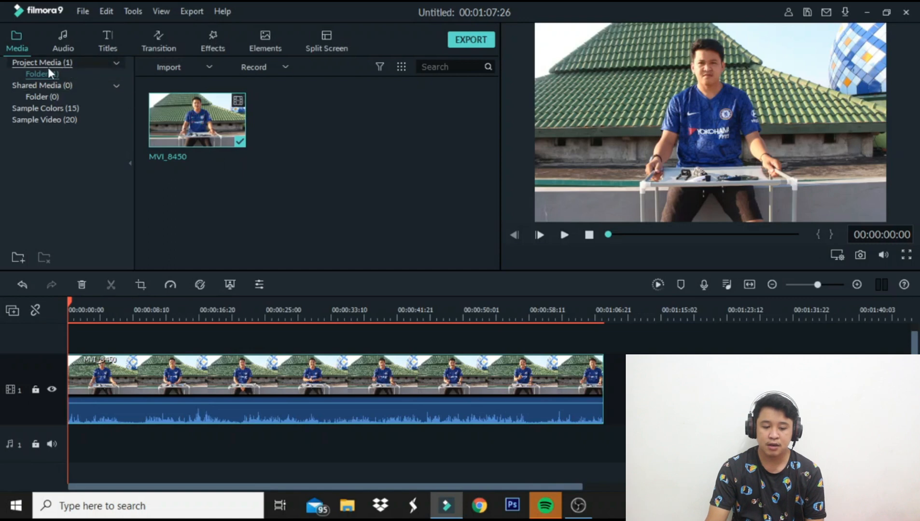
left_click(72, 86)
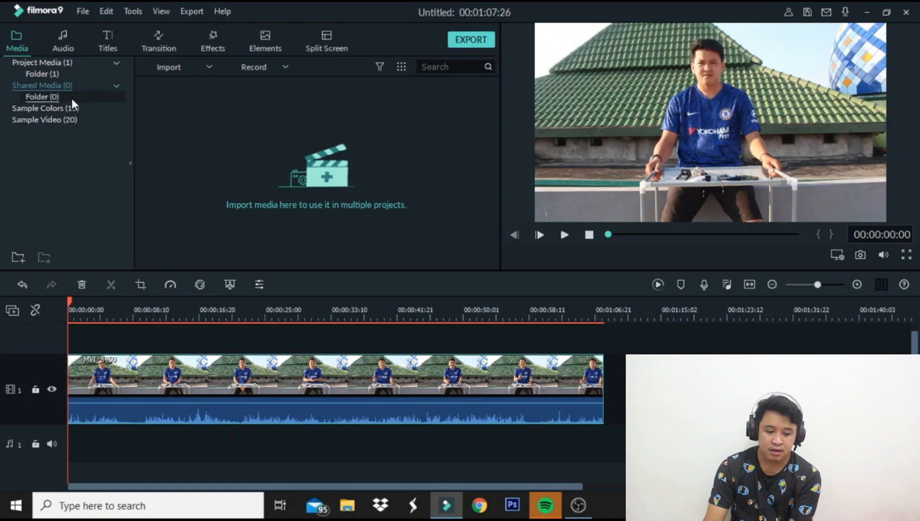
left_click(83, 111)
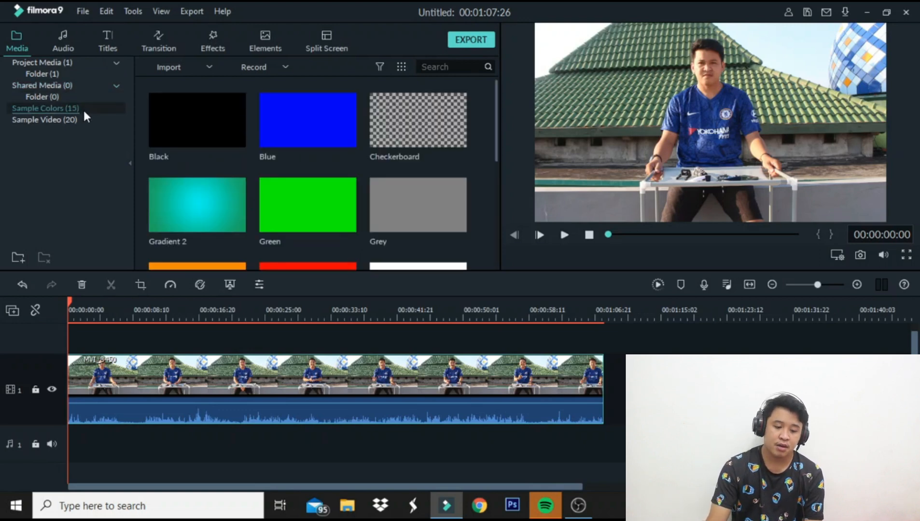
scroll(264, 133, "down", 5)
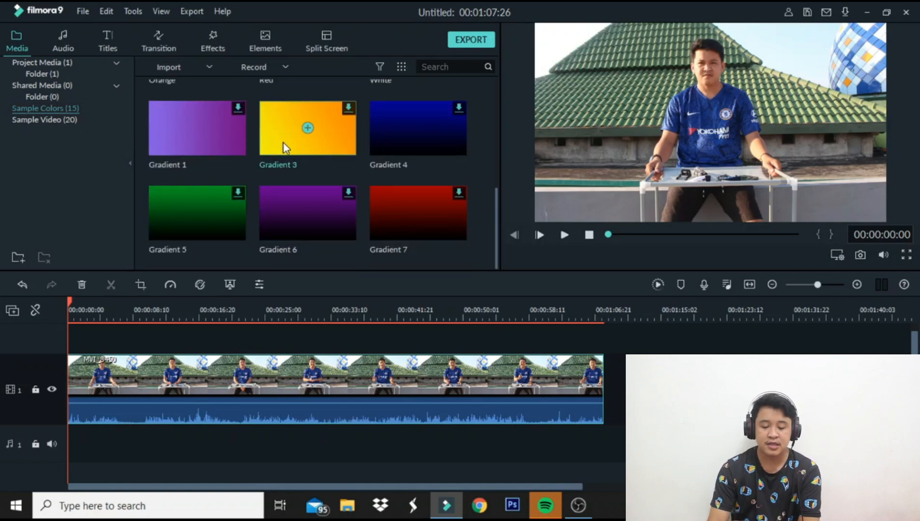
scroll(284, 155, "up", 4)
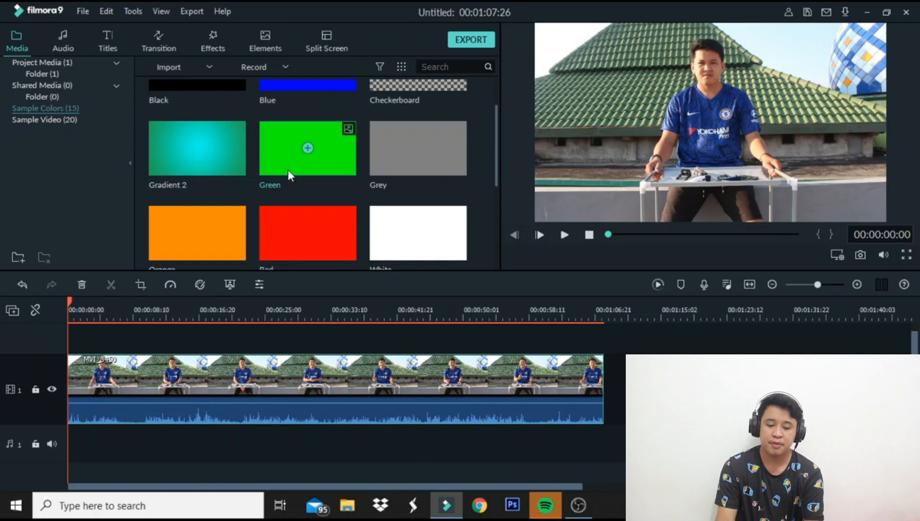
scroll(324, 157, "down", 3)
scroll(330, 158, "up", 5)
scroll(330, 157, "down", 5)
scroll(328, 145, "up", 5)
scroll(333, 150, "down", 5)
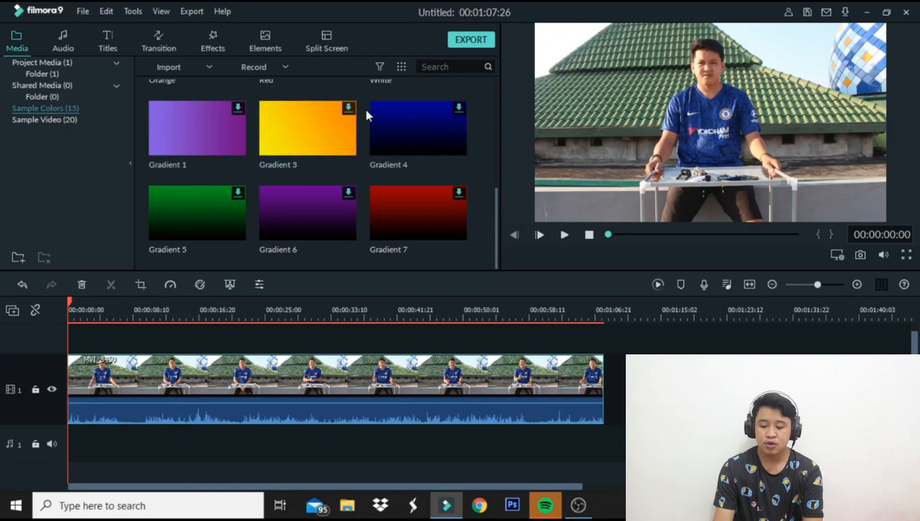
Look through the sample video collection in the media library
left_click(102, 119)
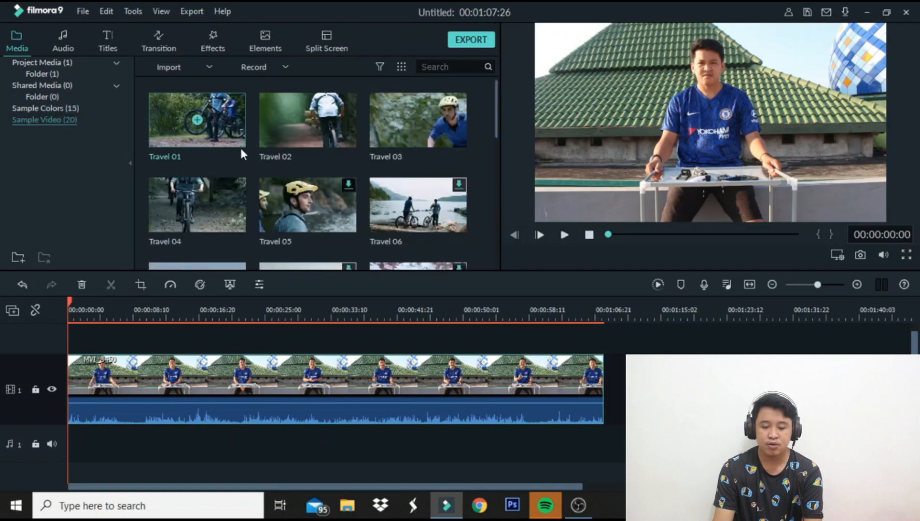
scroll(241, 149, "down", 6)
scroll(245, 150, "up", 3)
scroll(246, 150, "up", 3)
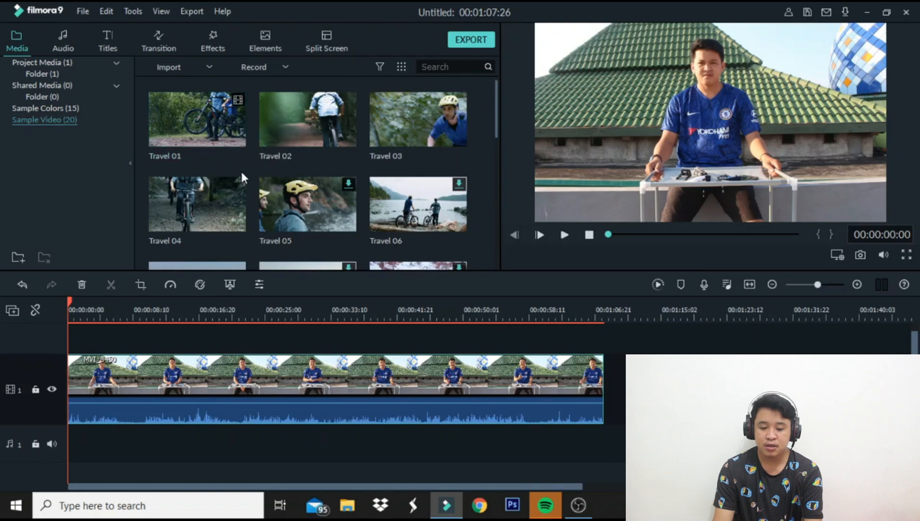
Browse the remaining sample videos and the Young & Bright category of the audio library
scroll(230, 191, "down", 3)
scroll(230, 191, "down", 2)
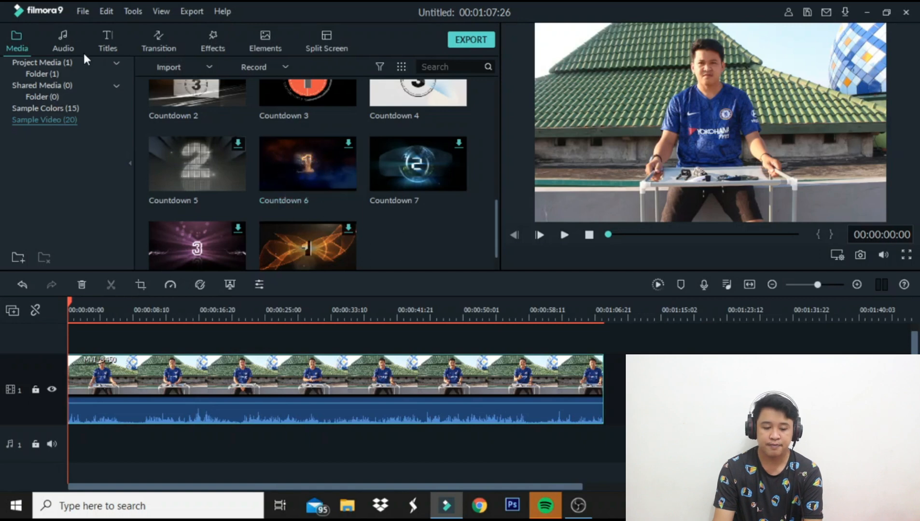
left_click(62, 39)
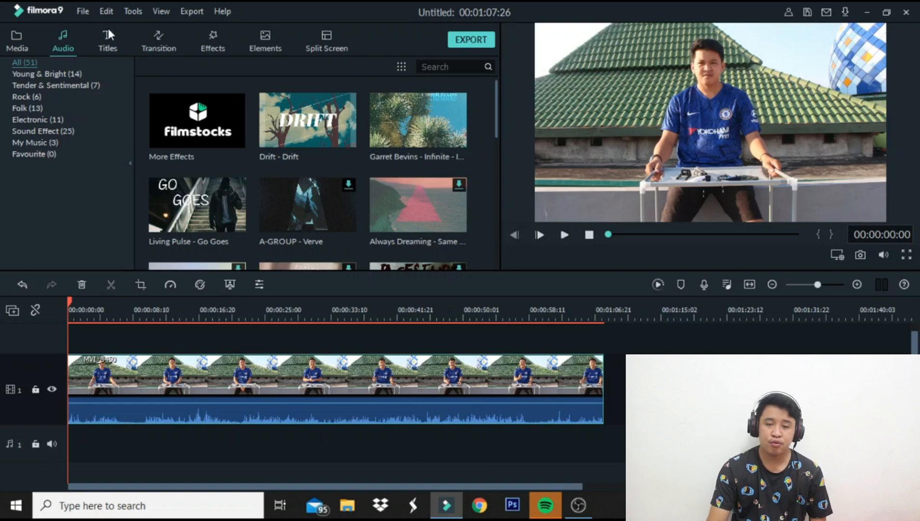
left_click(59, 76)
mouse_move(209, 136)
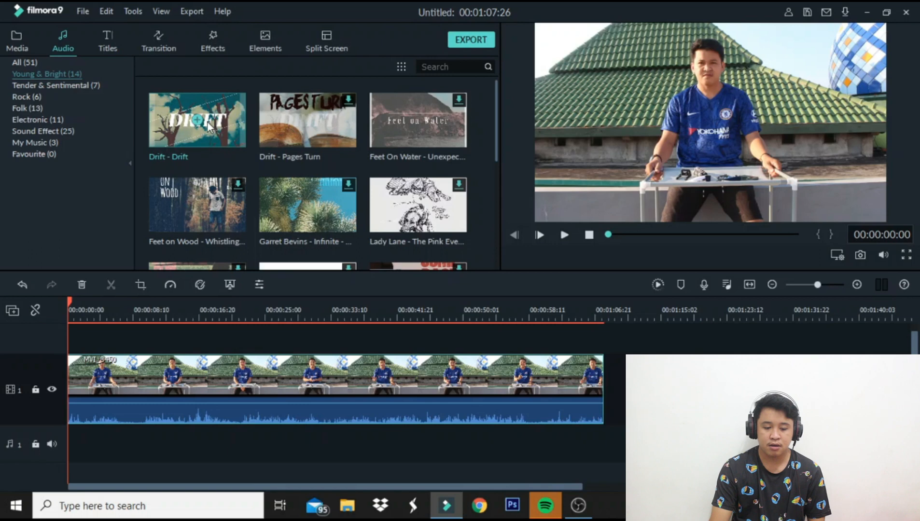
mouse_move(369, 135)
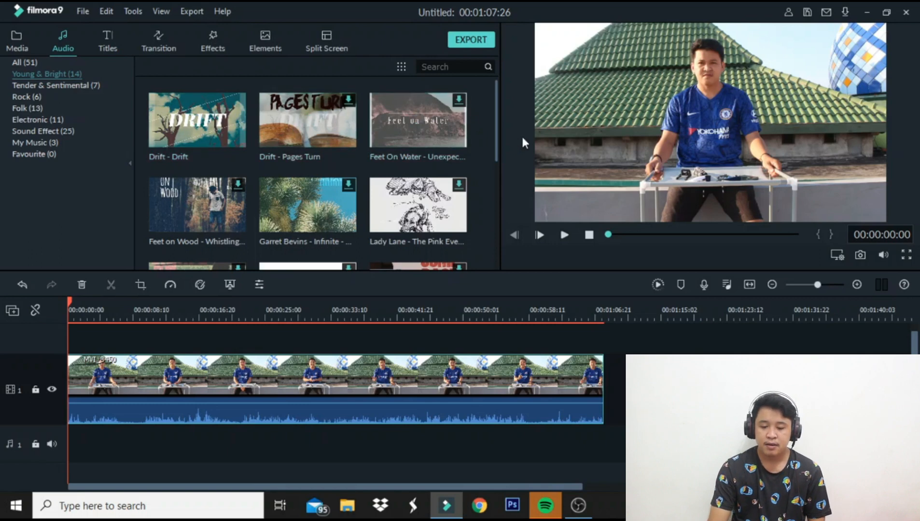
scroll(434, 145, "down", 5)
scroll(410, 158, "up", 5)
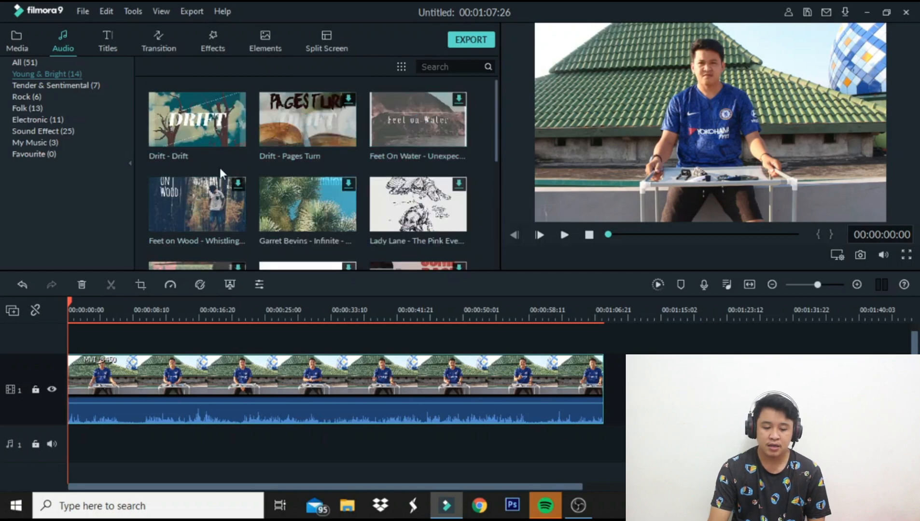
mouse_move(339, 168)
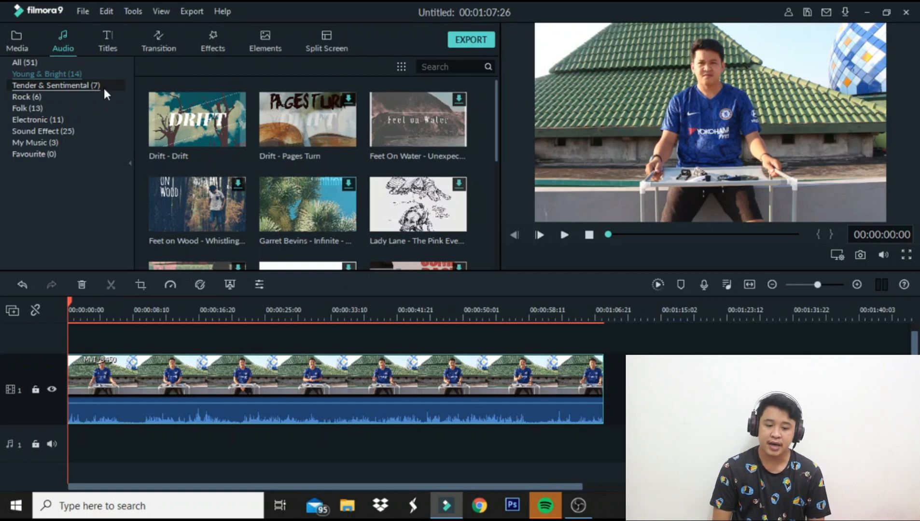
Examine the Tender & Sentimental tracks, the sound effects, the My Music collection and the complete audio list
left_click(15, 41)
left_click(57, 38)
left_click(47, 97)
left_click(53, 85)
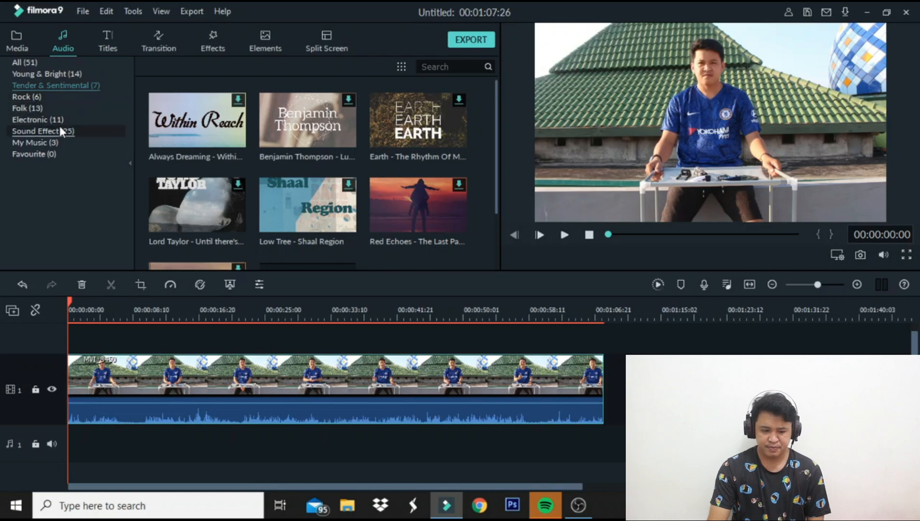
left_click(85, 130)
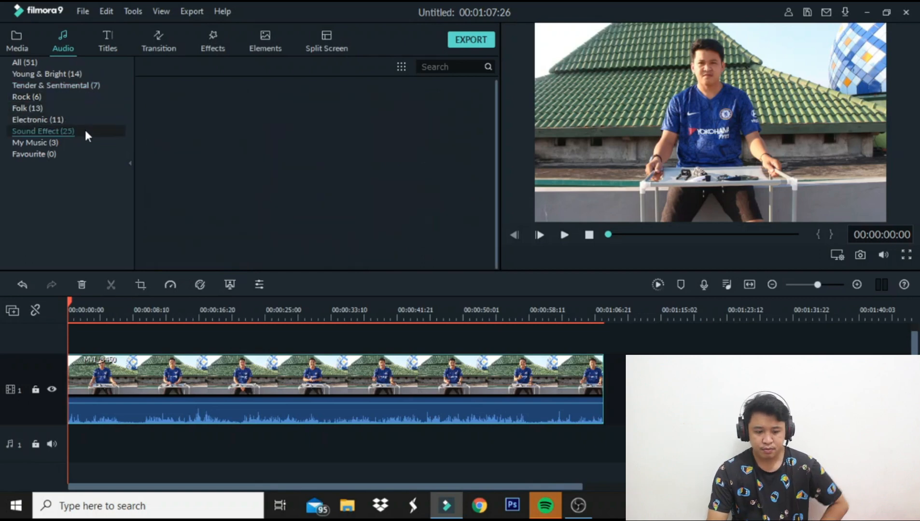
scroll(247, 124, "down", 5)
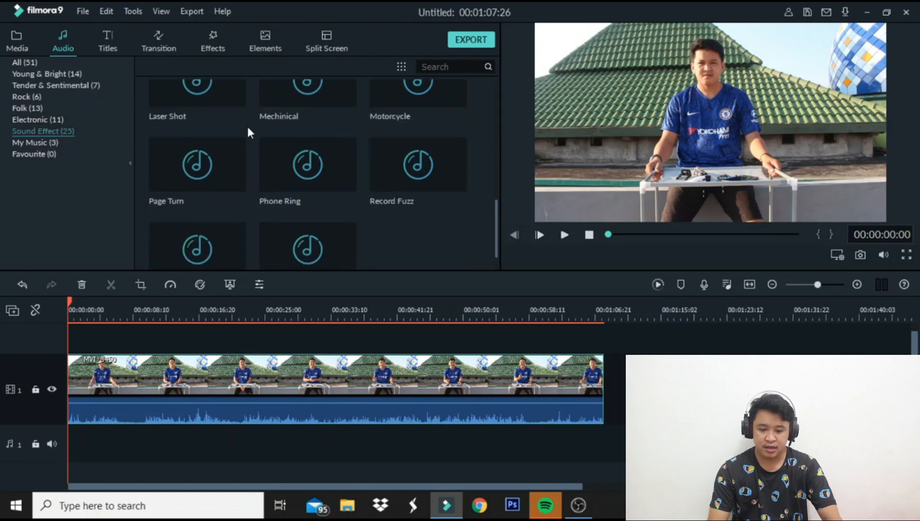
scroll(307, 187, "up", 3)
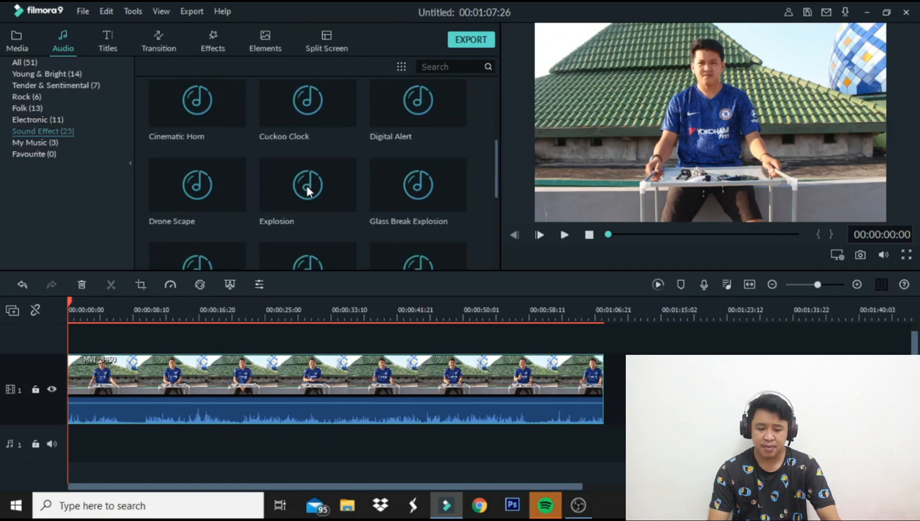
scroll(307, 191, "up", 3)
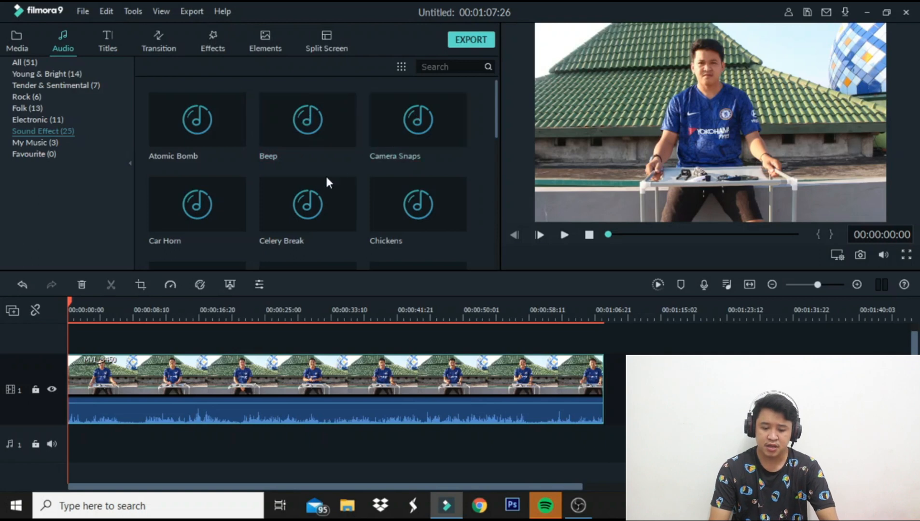
left_click(66, 145)
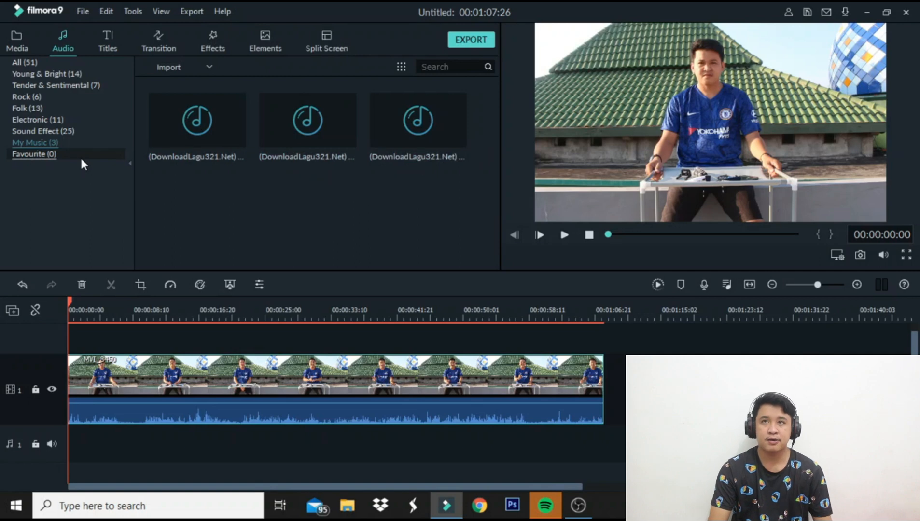
left_click(58, 65)
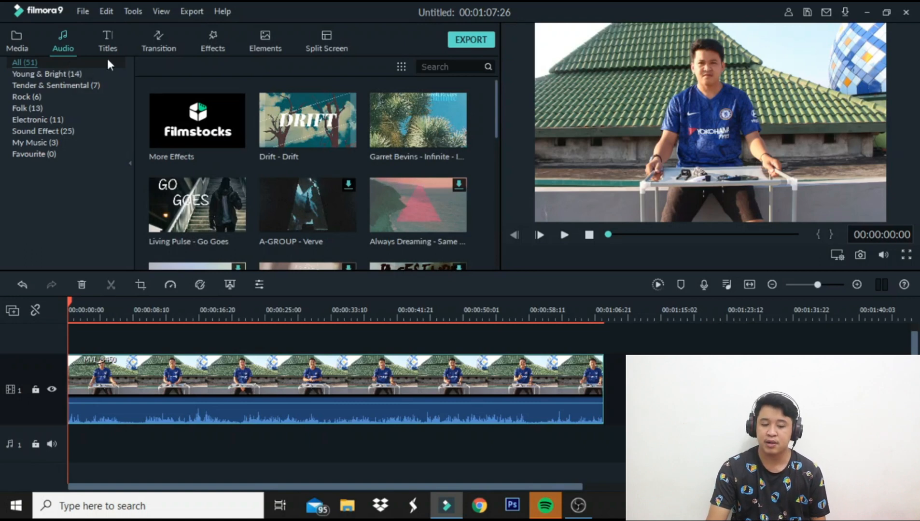
Place the Credit 4 title at the start of the track above the video and preview it at 00:00:01:13
left_click(113, 44)
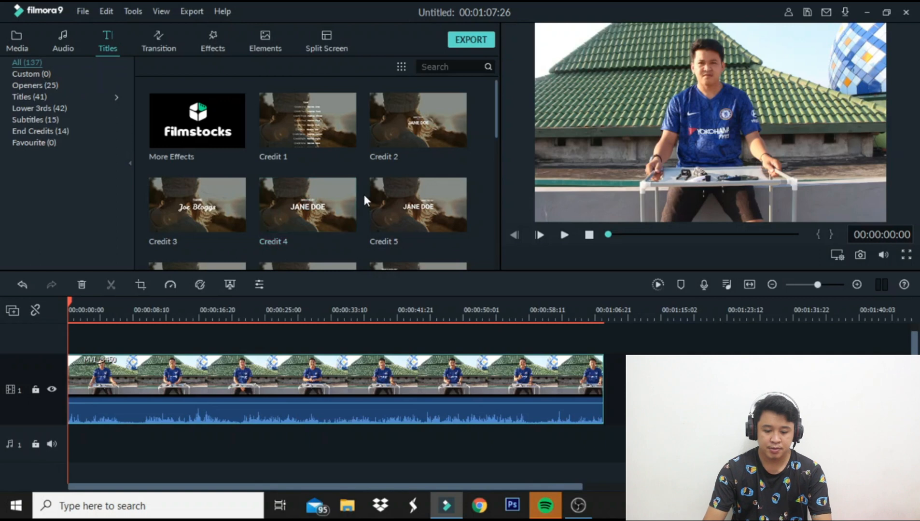
left_click_drag(337, 211, 337, 217)
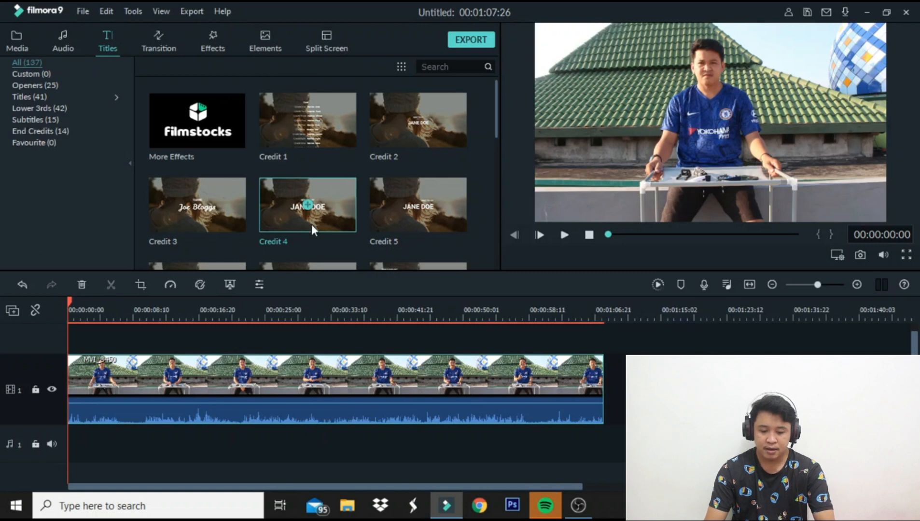
left_click_drag(329, 206, 80, 348)
left_click(80, 329)
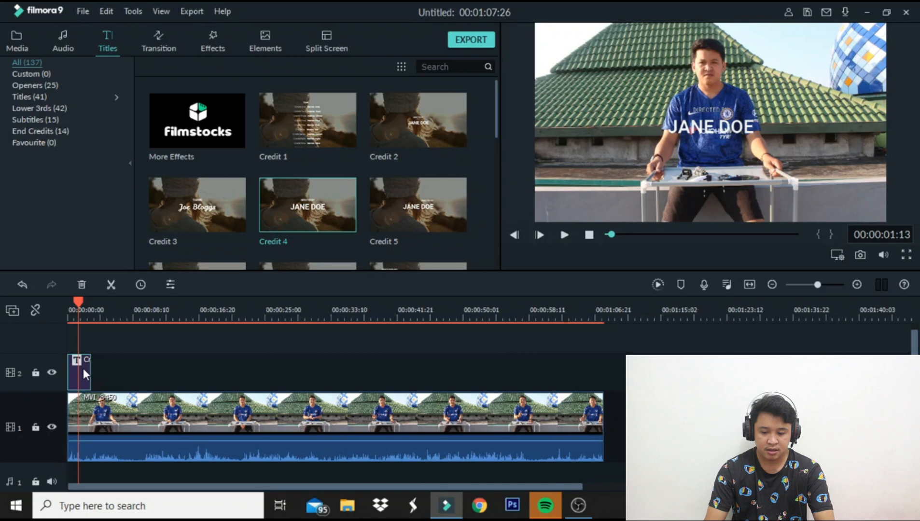
Inspect the Credit 4 title's text, font and preset settings in the title editor and close it without edits
left_click(691, 142)
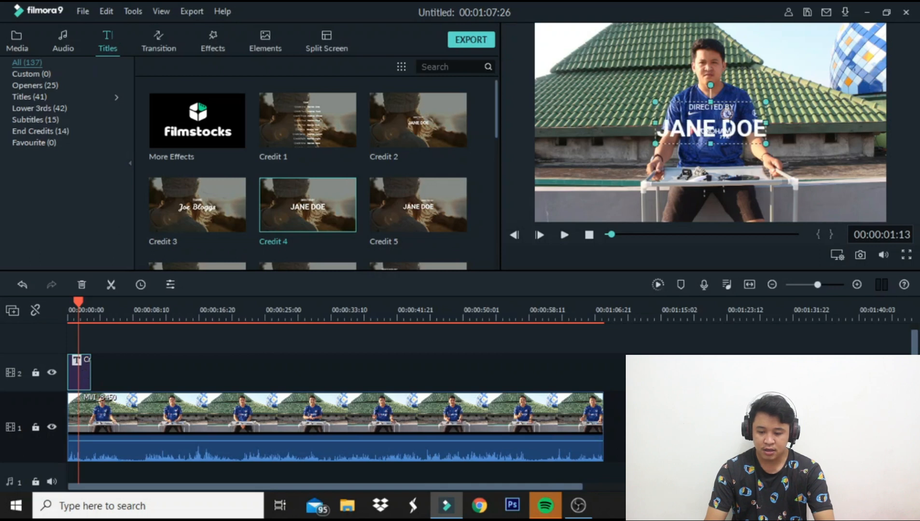
double_click(733, 96)
left_click(740, 105)
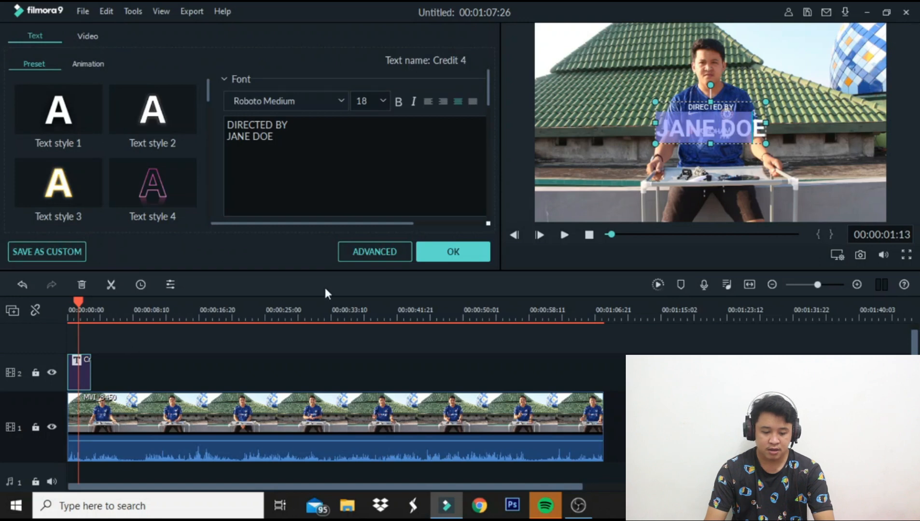
left_click(445, 251)
double_click(81, 371)
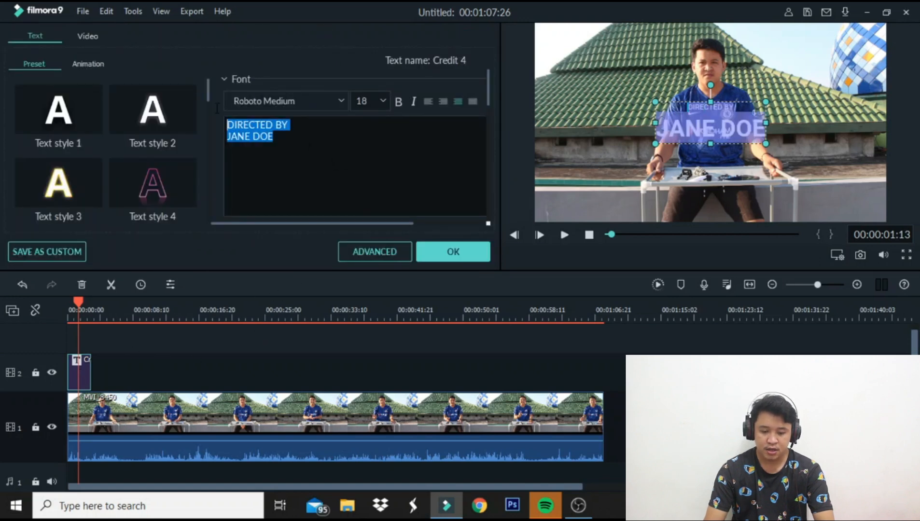
left_click(475, 252)
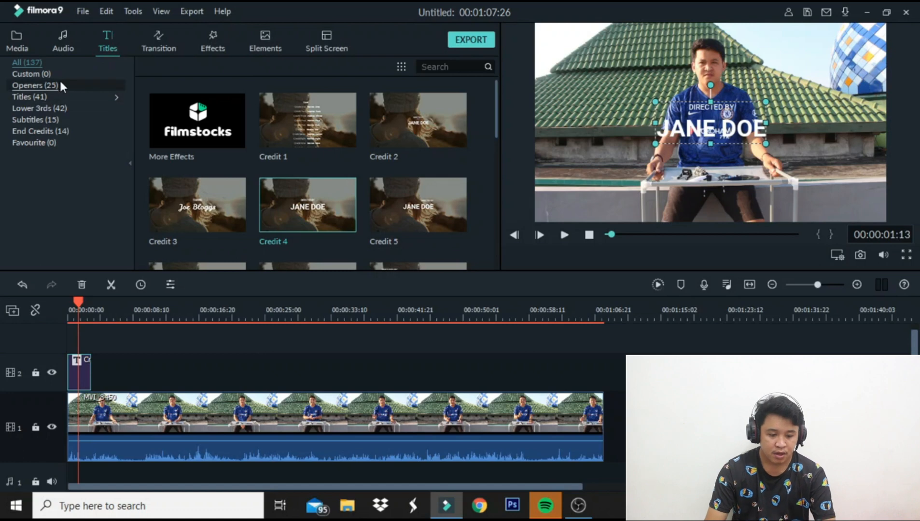
Place the Subtitle 8 title directly after Credit 4 on video track 2 and preview it at 00:00:06:01
scroll(313, 172, "down", 10)
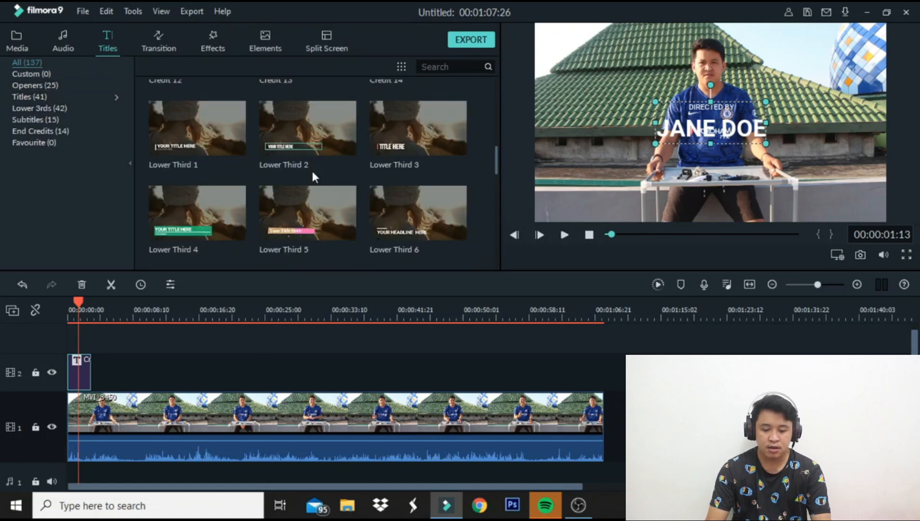
scroll(319, 171, "down", 15)
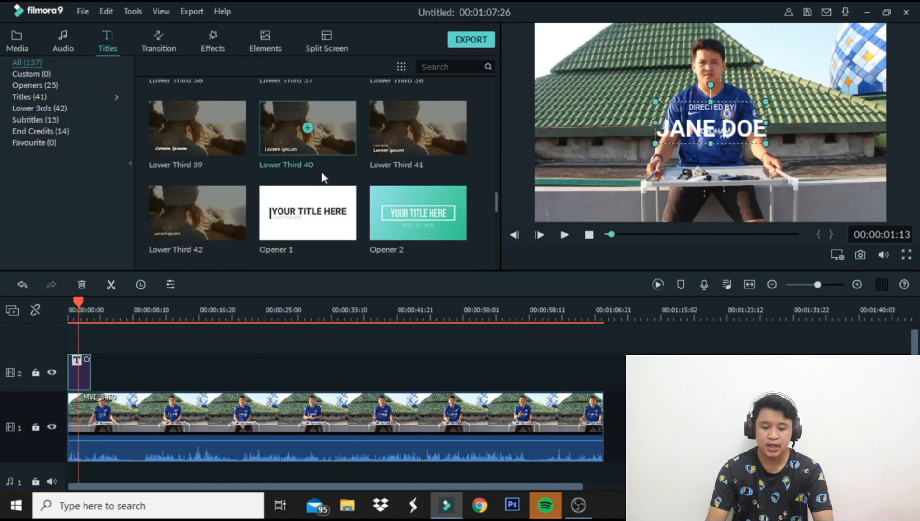
mouse_move(398, 136)
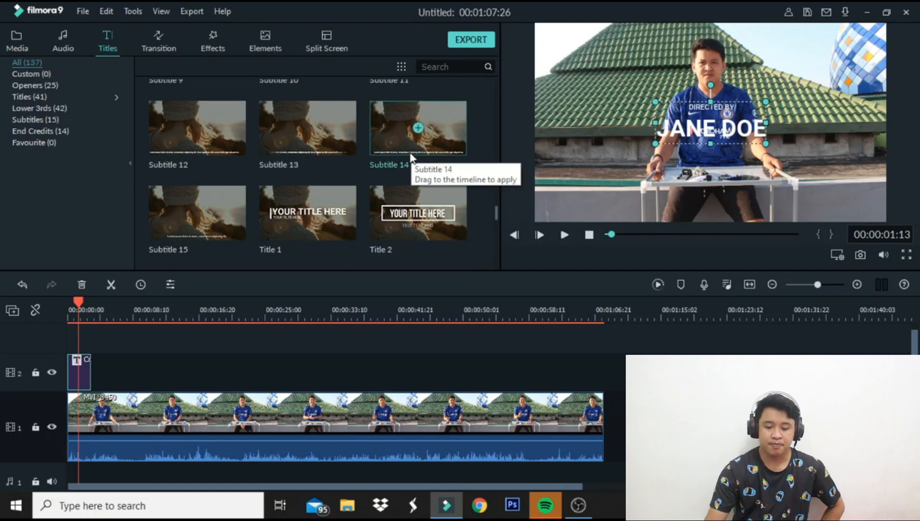
scroll(404, 140, "up", 3)
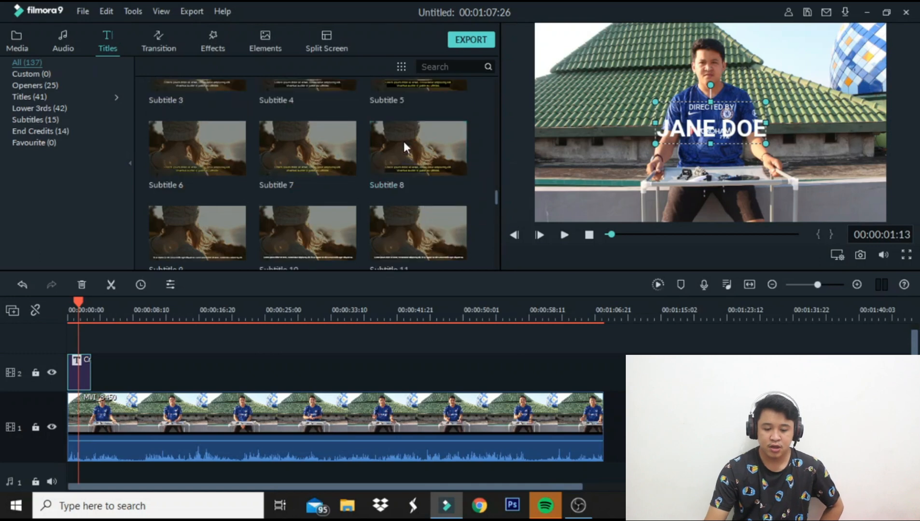
left_click_drag(381, 151, 97, 370)
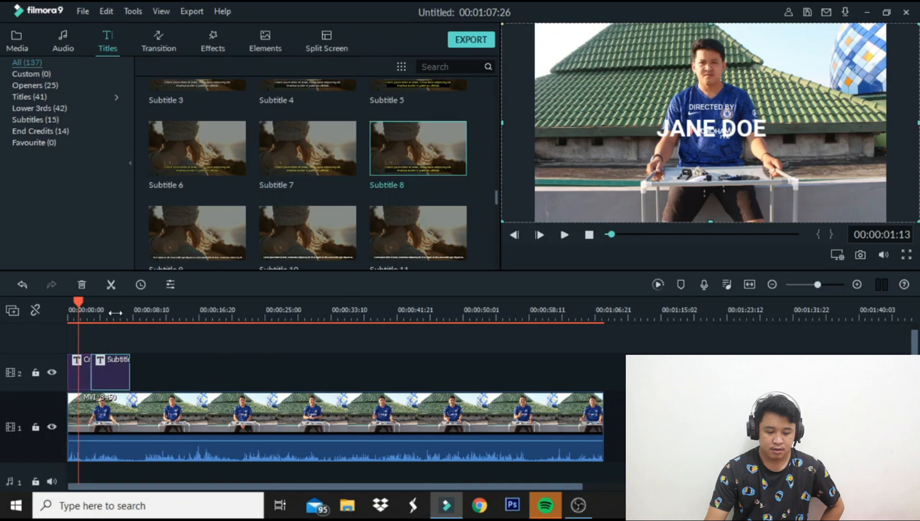
left_click(115, 313)
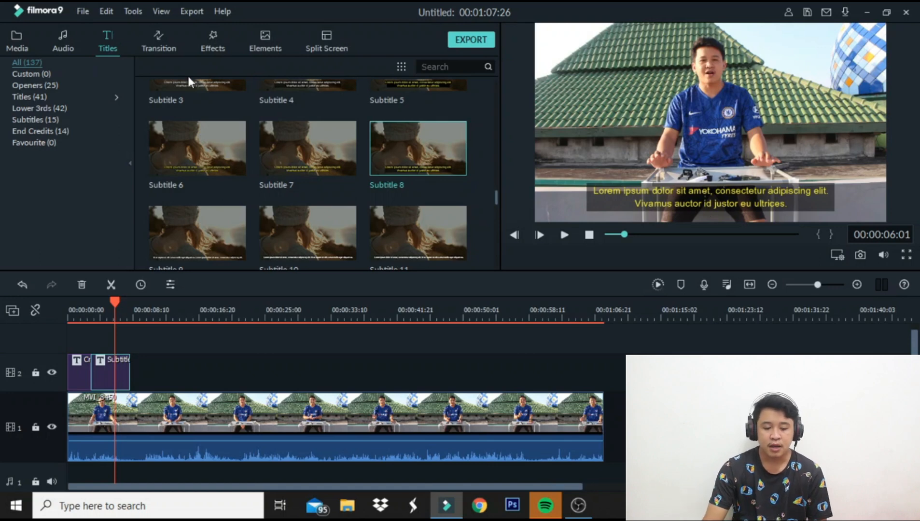
Look through the Titles category and bring up the full transition collection
left_click(58, 96)
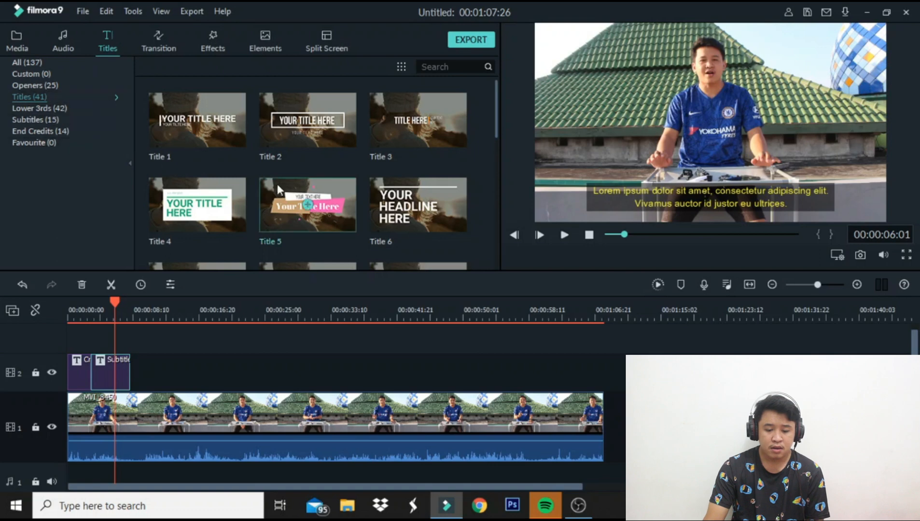
scroll(285, 183, "down", 10)
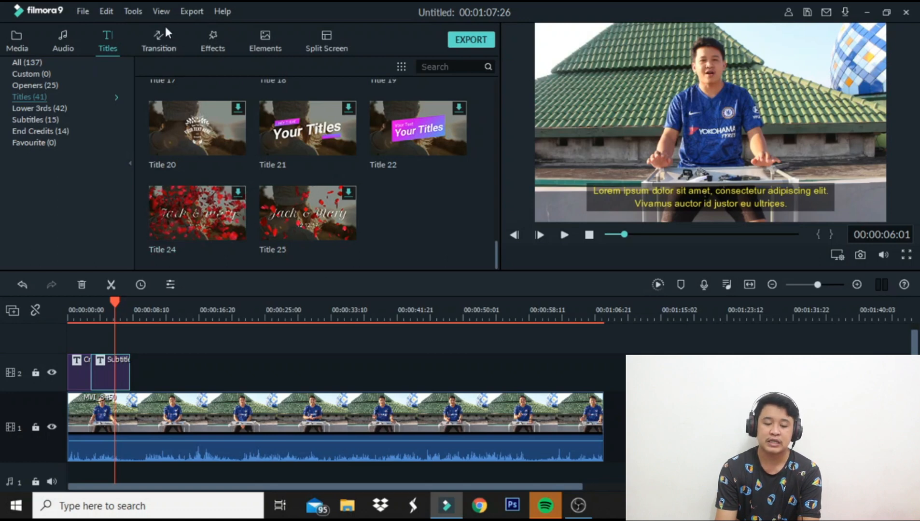
left_click(153, 42)
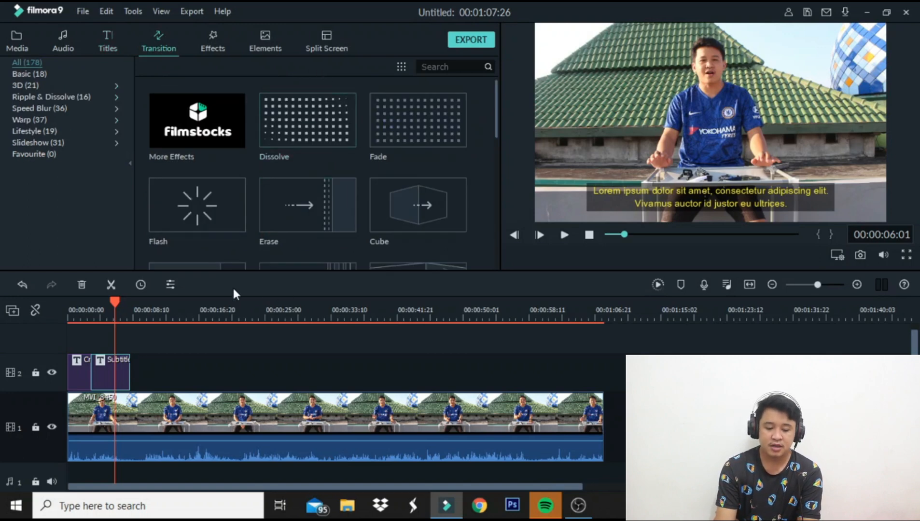
Split the MVI_8450 clip at 00:00:16:10 and shift its second part along the track to open a gap
left_click(197, 310)
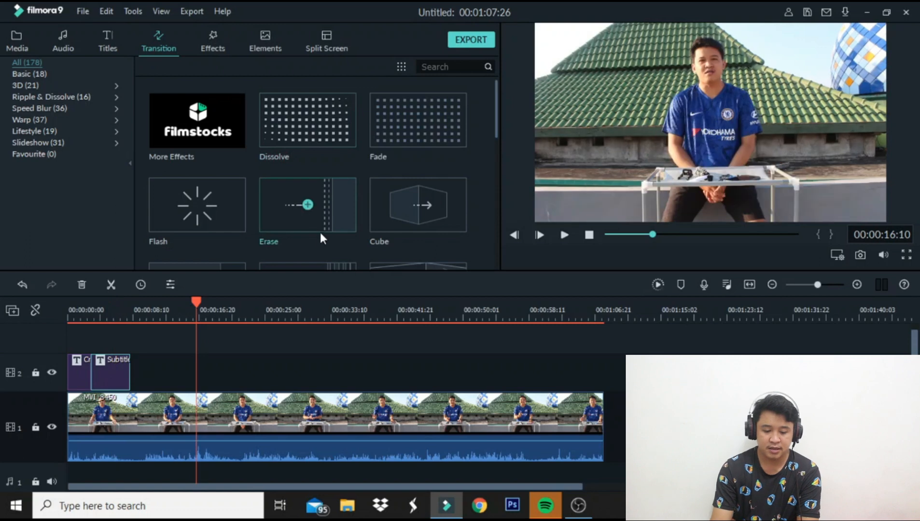
left_click(111, 285)
left_click_drag(236, 411, 267, 404)
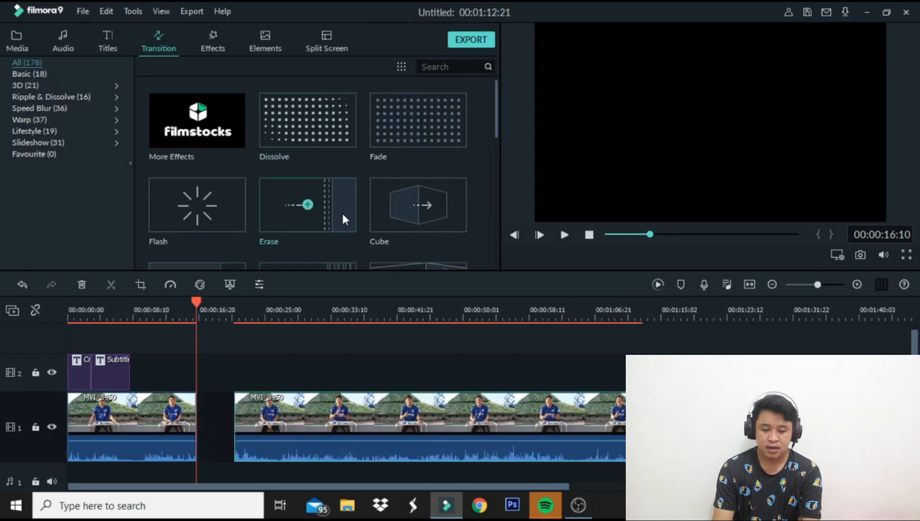
Apply the Erase transition to the end of the first clip part and move the second part back against it
mouse_move(343, 211)
left_mouse_down()
mouse_move(330, 275)
mouse_move(266, 372)
mouse_move(194, 404)
left_mouse_up()
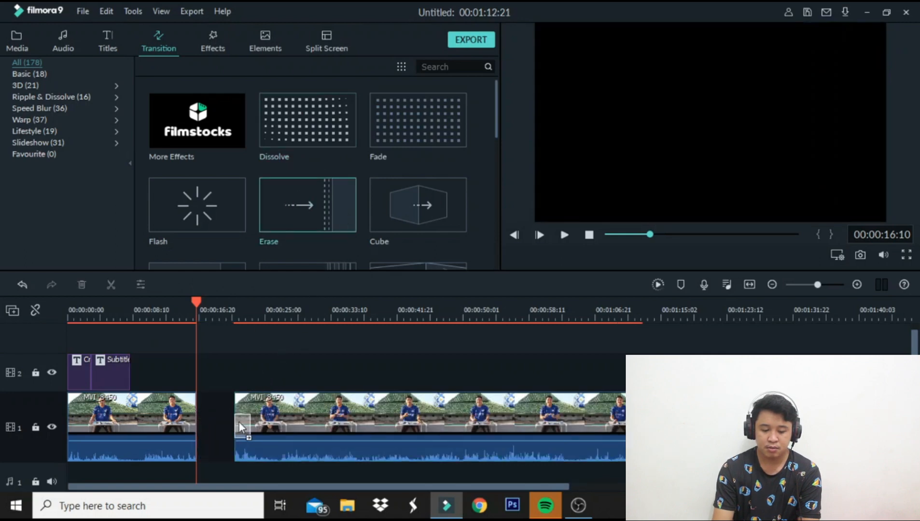
left_click_drag(270, 426, 228, 423)
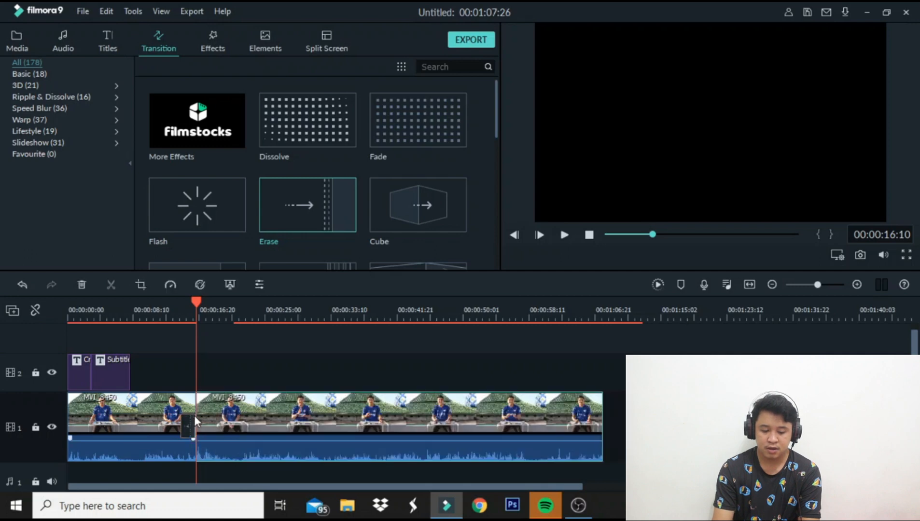
Play the video from 00:00:11:09 to preview the Erase transition at the cut
left_click(182, 314)
left_click(156, 315)
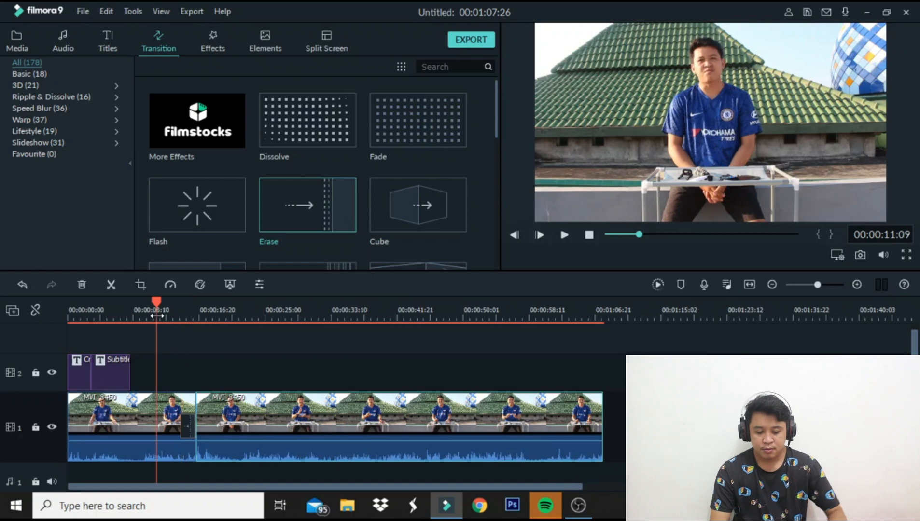
key("space")
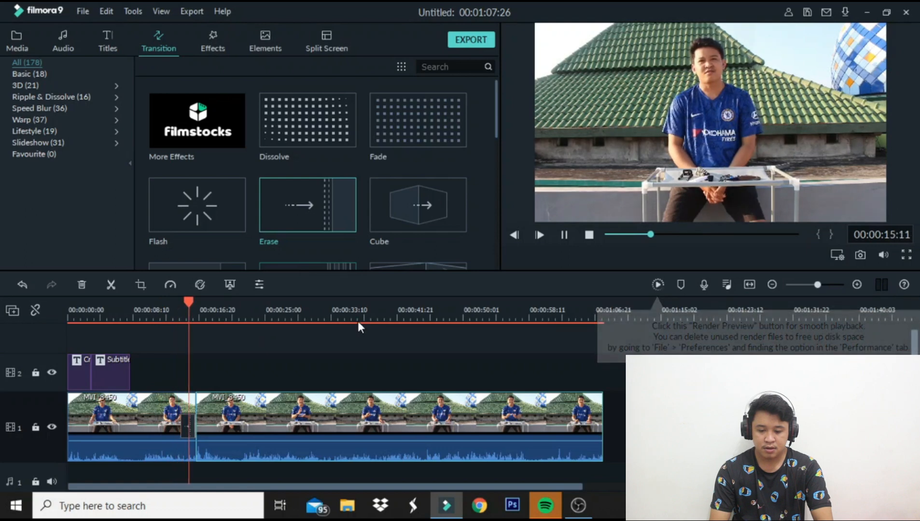
Replay the Erase transition at the cut, starting once from 00:00:14:26 and once from 00:00:13:23
key("space")
left_click(185, 314)
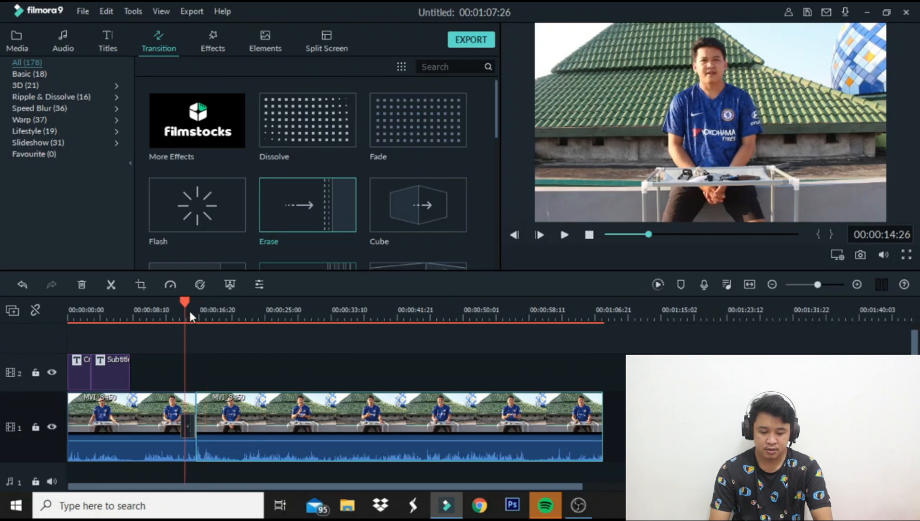
key("space")
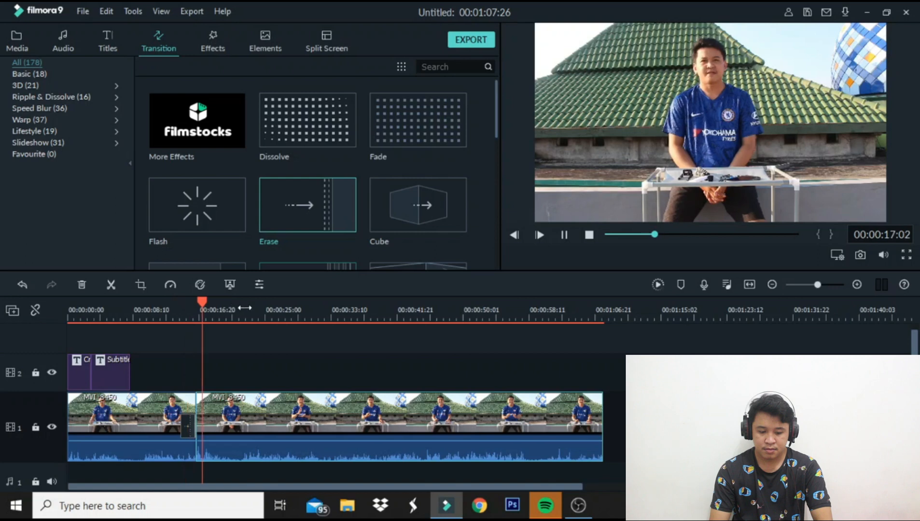
key("space")
left_click(178, 318)
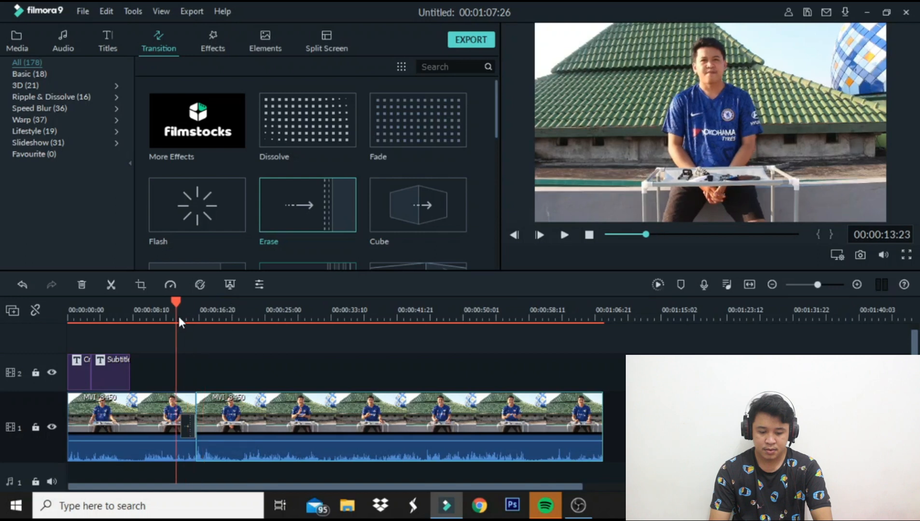
key("space")
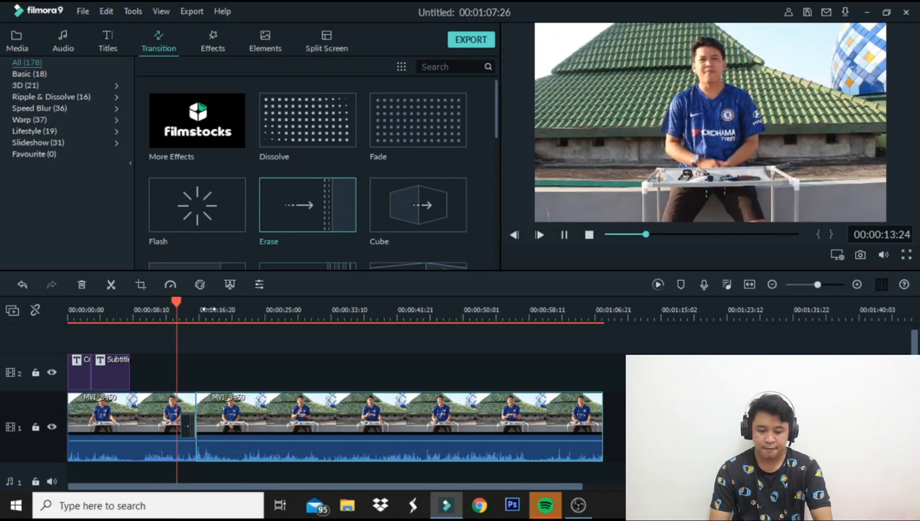
key("space")
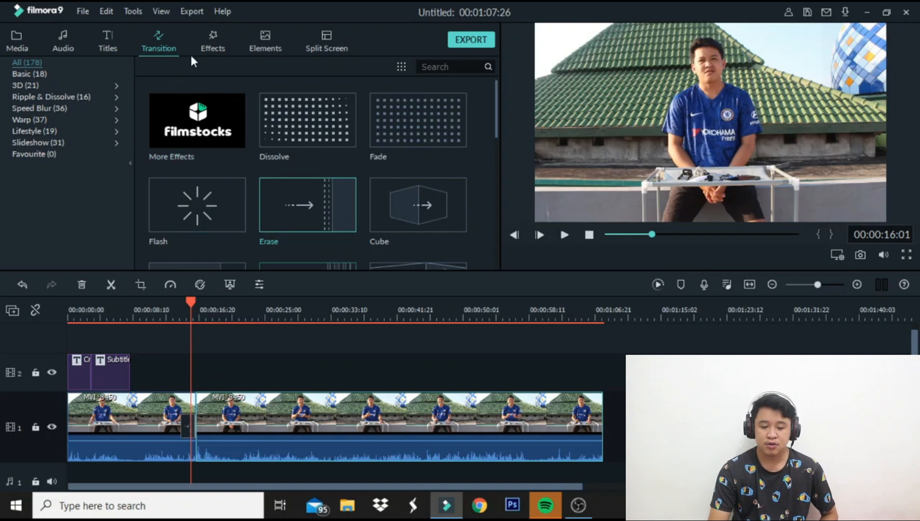
Browse the full transition collection to see the available styles
scroll(230, 191, "down", 3)
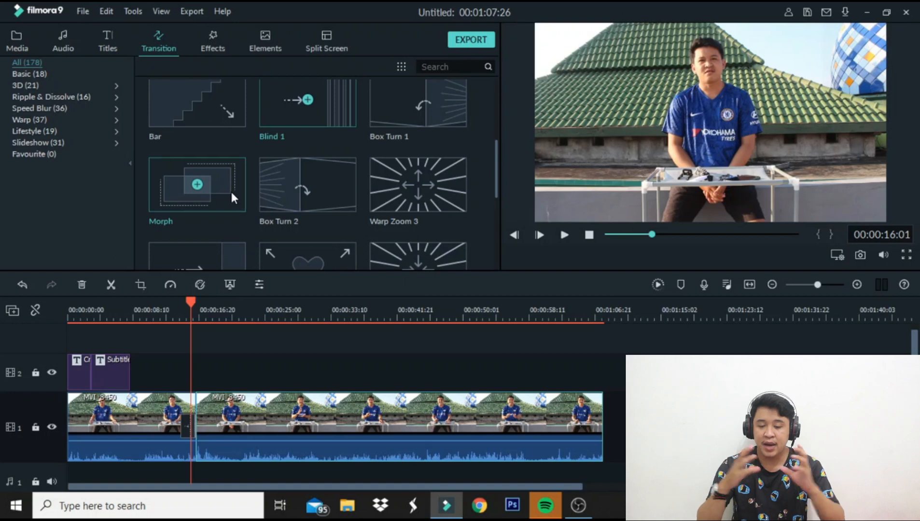
scroll(372, 183, "up", 5)
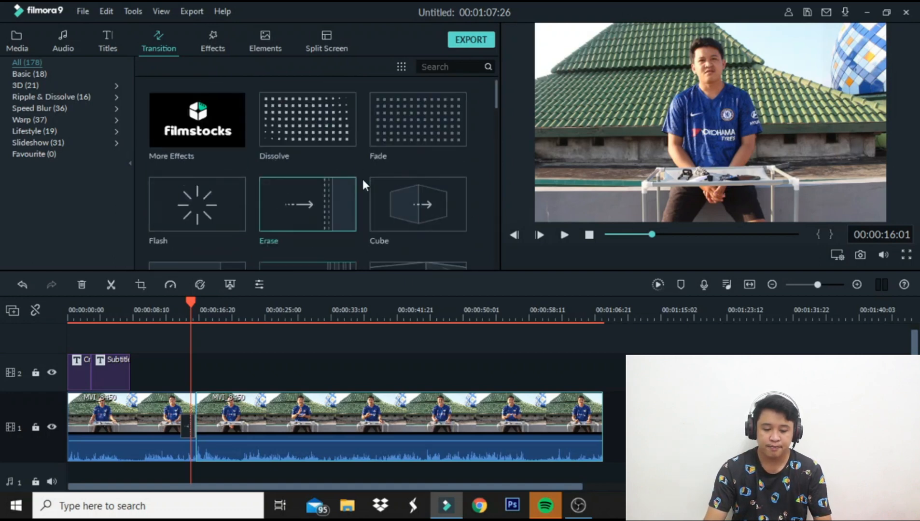
scroll(333, 133, "down", 10)
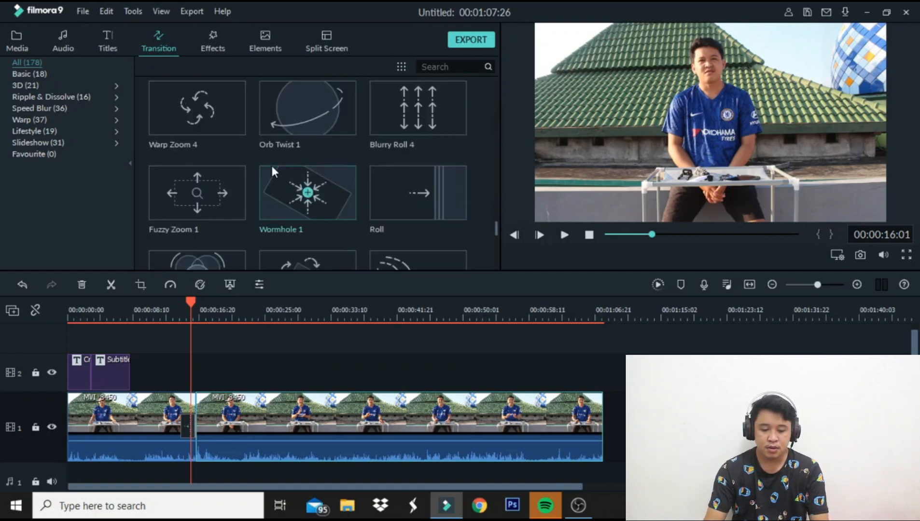
scroll(234, 162, "down", 6)
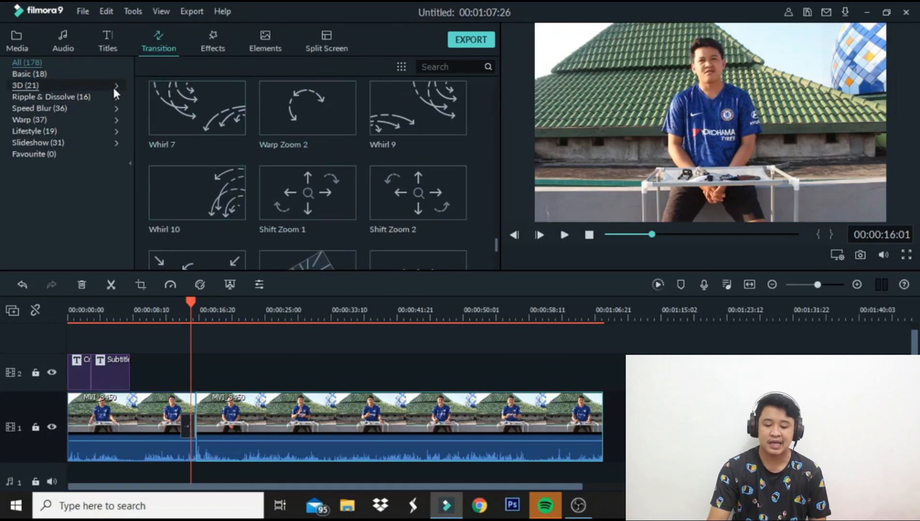
Apply the Cinema 21:9 overlay effect to the second part of the MVI_8450 clip
left_click(218, 36)
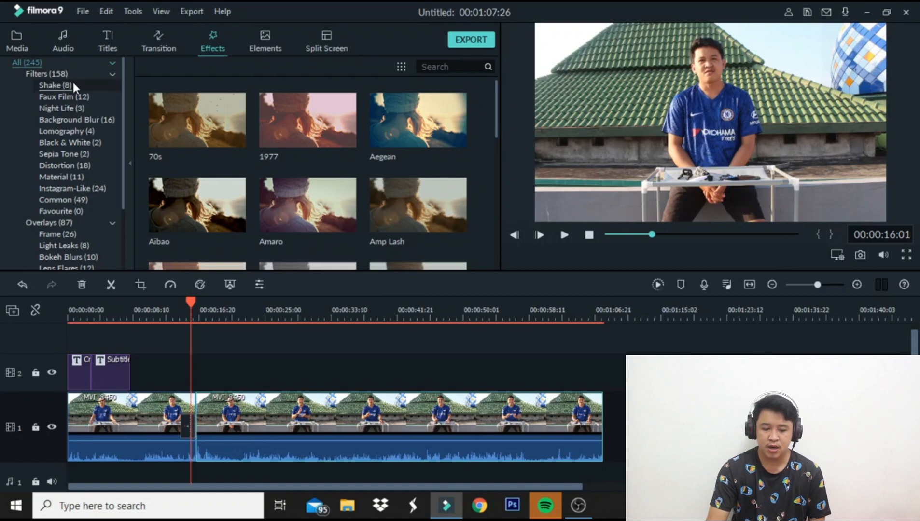
left_click(66, 77)
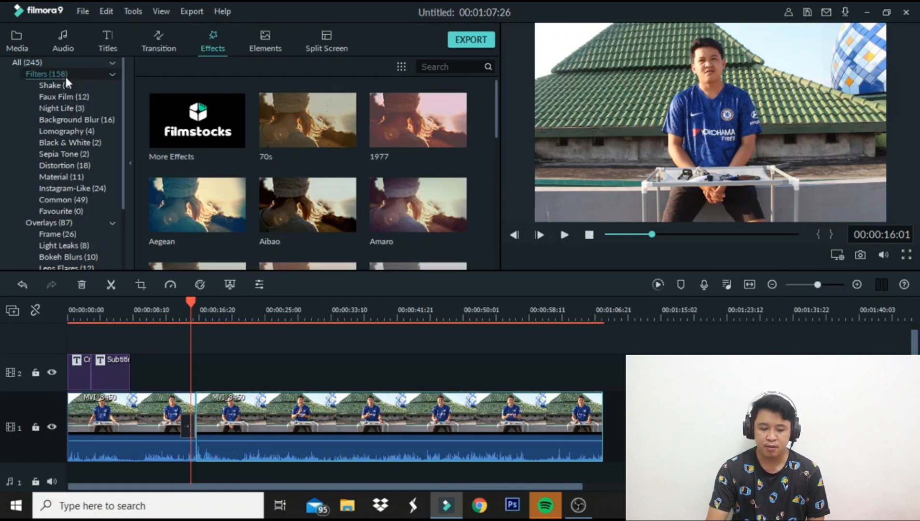
left_click(89, 221)
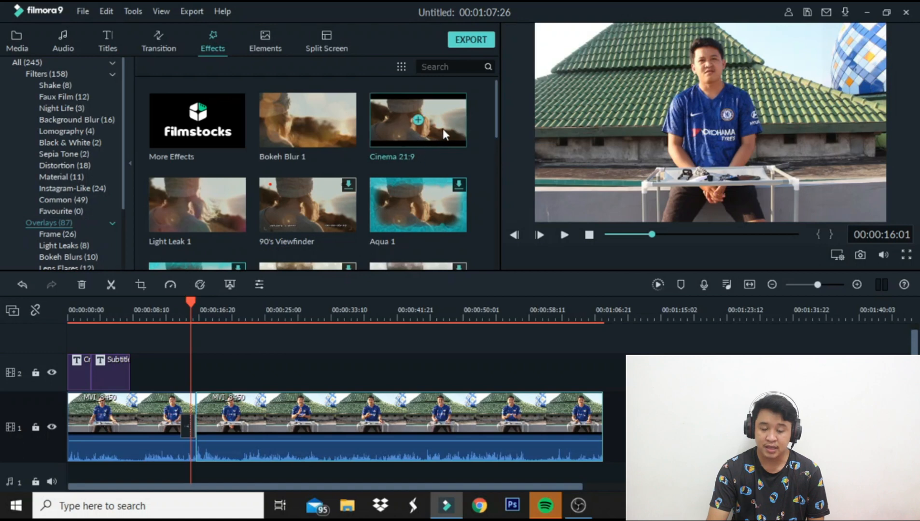
left_click_drag(448, 121, 313, 420)
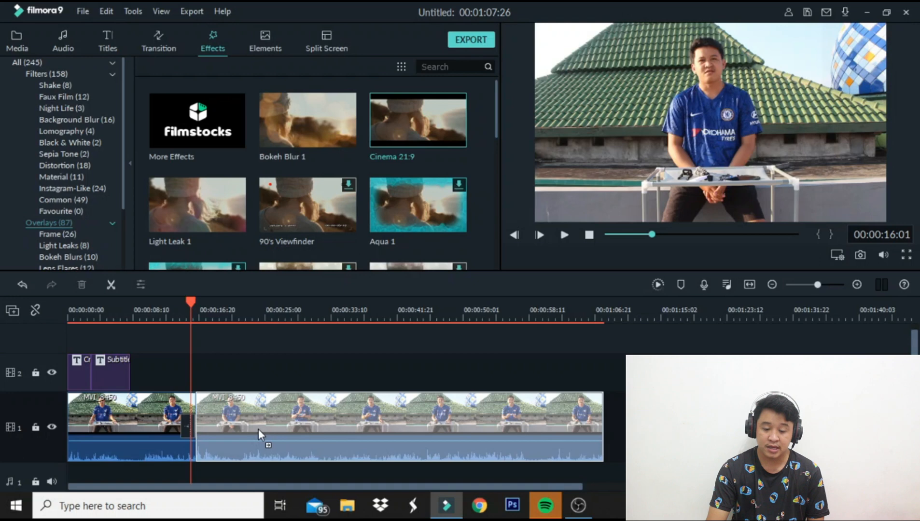
left_click_drag(258, 429, 258, 429)
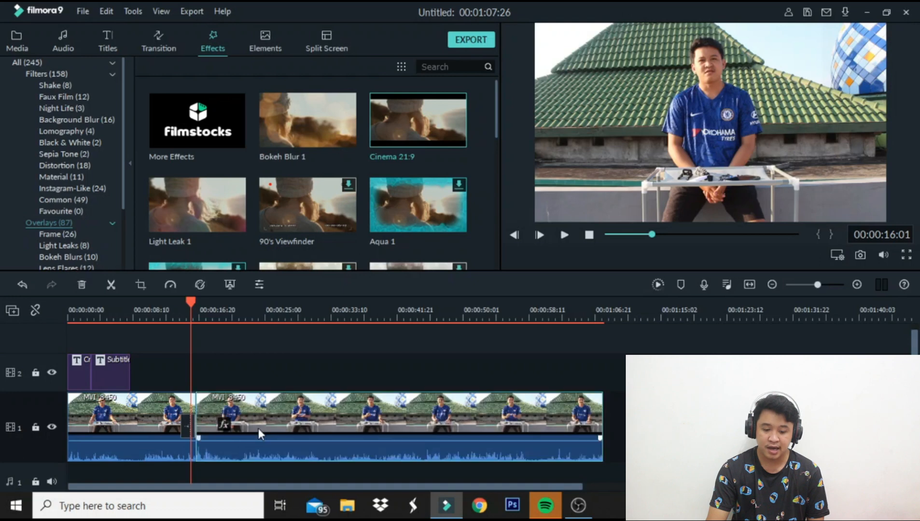
Check the Cinema 21:9 overlay at 00:00:18:08 and play the video across the cut from shortly before the transition
left_click(211, 306)
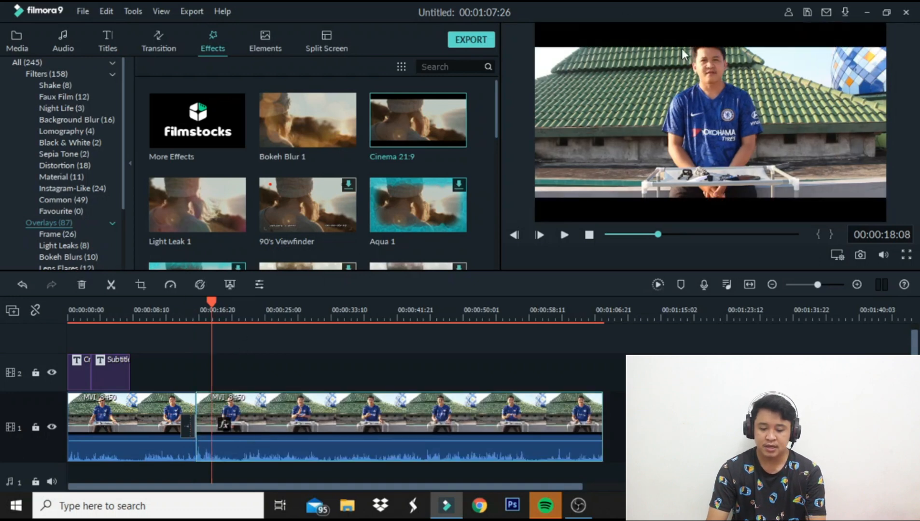
left_click(173, 317)
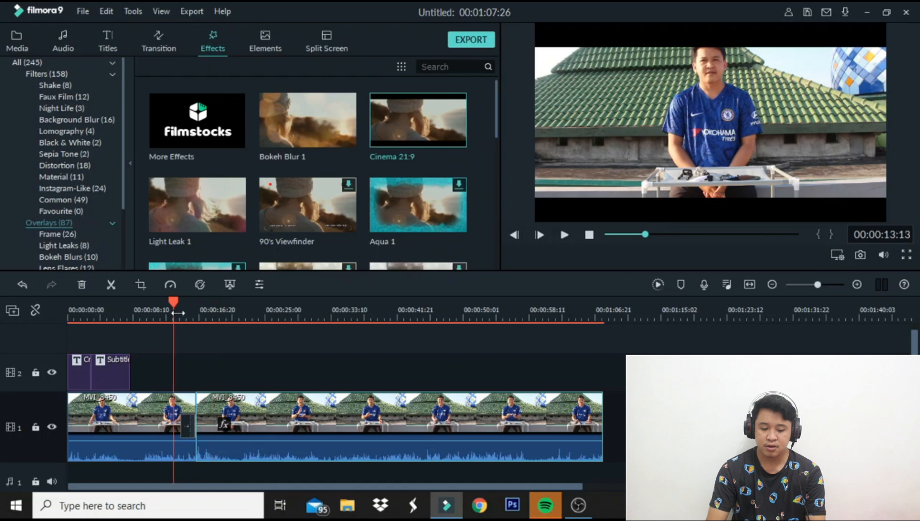
left_click_drag(172, 298, 179, 302)
key("space")
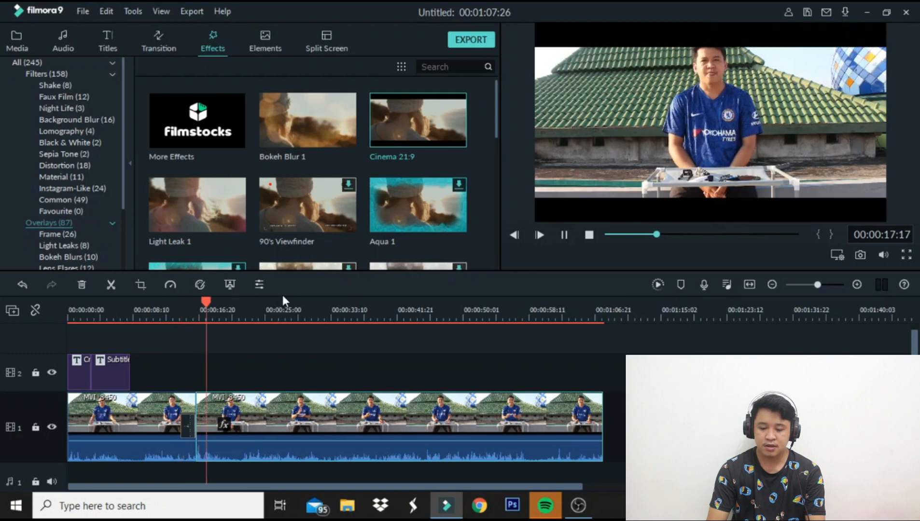
key("space")
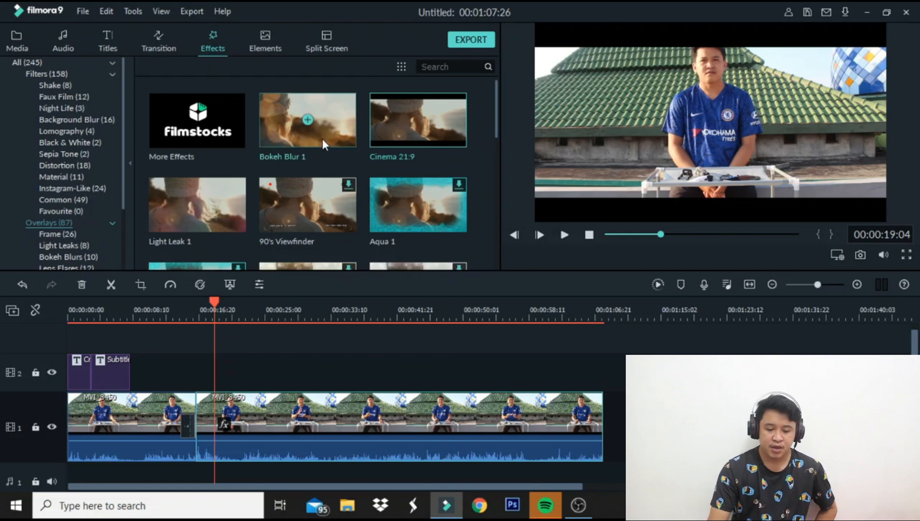
Look through the Lomography, Instagram-Like, View Finder, Lens Flares, Light Leaks and Utility effects
scroll(86, 212, "down", 1)
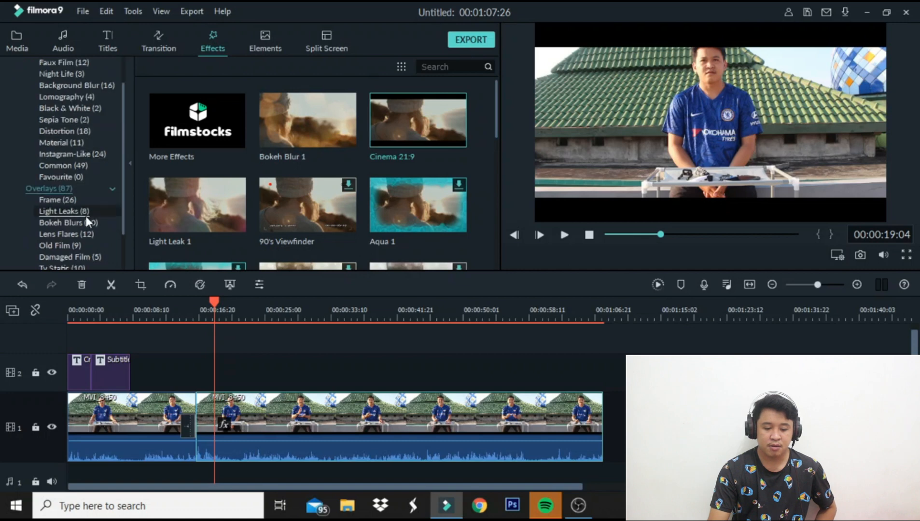
left_click(77, 98)
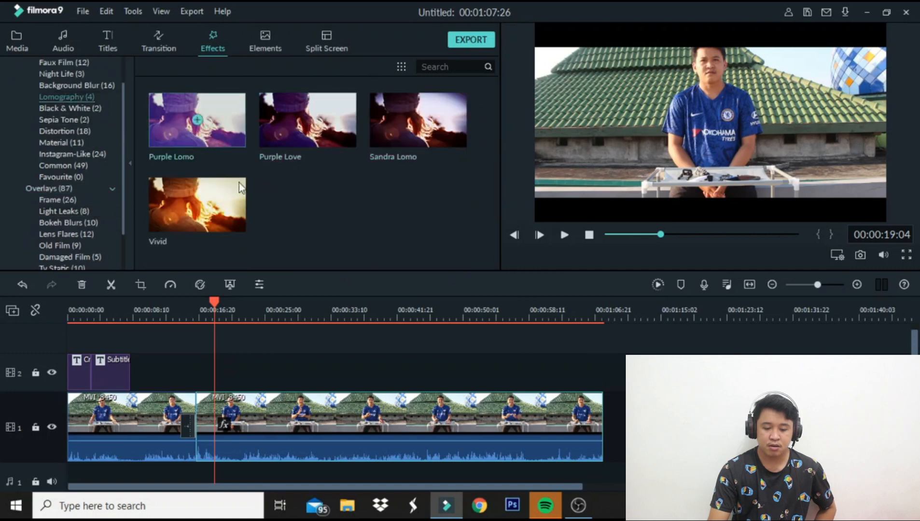
left_click(89, 158)
scroll(88, 161, "down", 1)
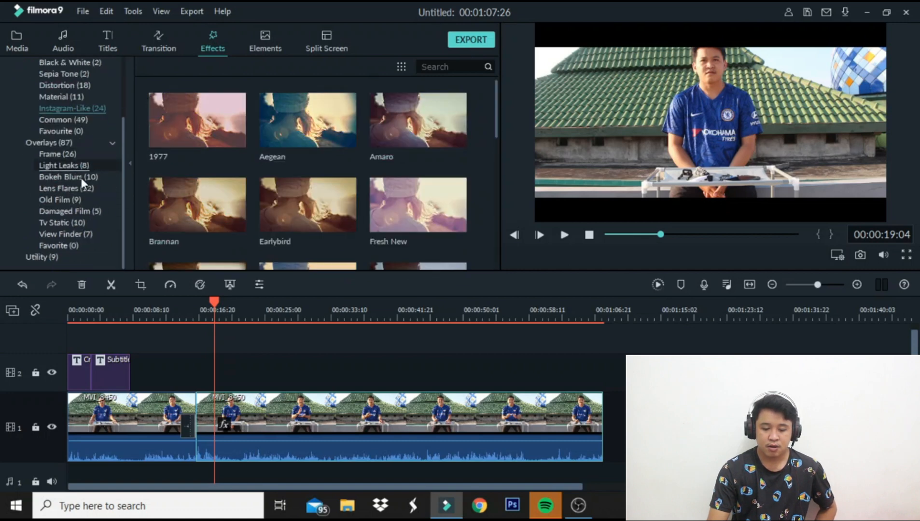
left_click(81, 234)
left_click(81, 188)
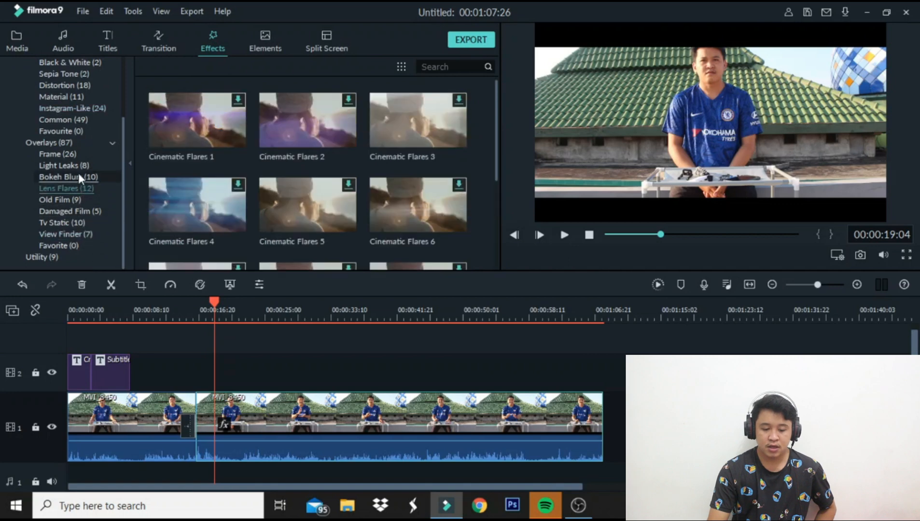
left_click(78, 165)
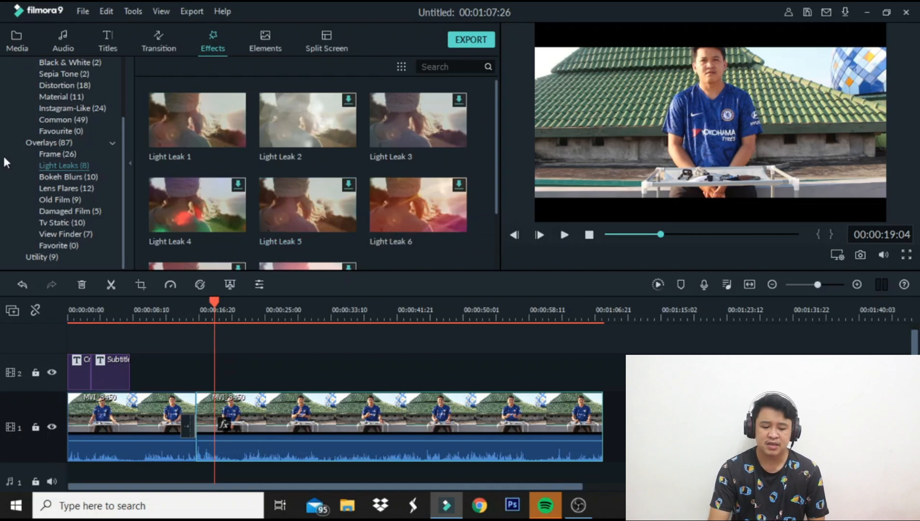
left_click(56, 258)
scroll(293, 143, "down", 2)
scroll(293, 143, "up", 2)
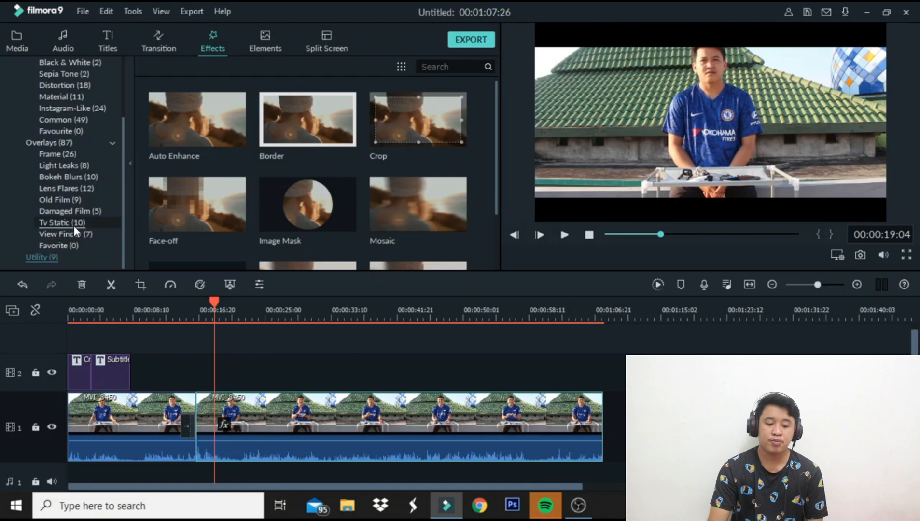
scroll(73, 226, "up", 3)
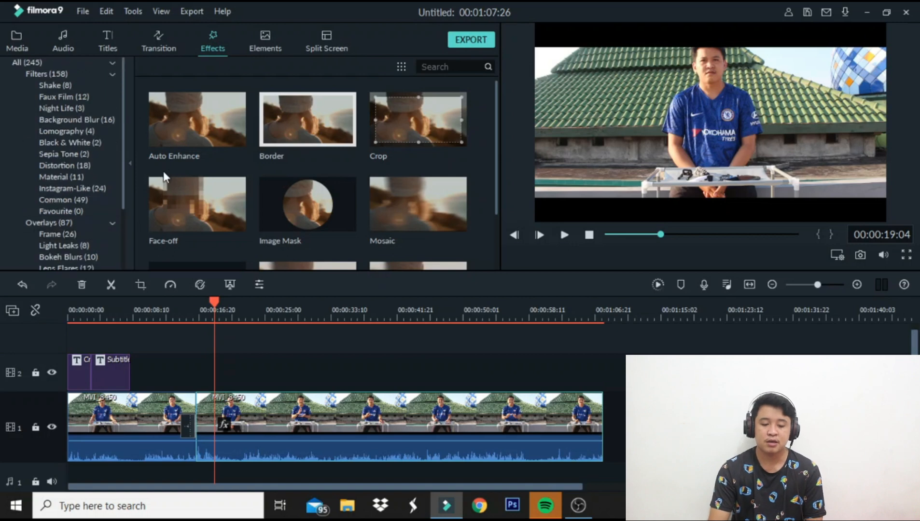
Look through the Elements collection, including the Journey, Hand Drawn and Love categories, and return to all elements
left_click(262, 39)
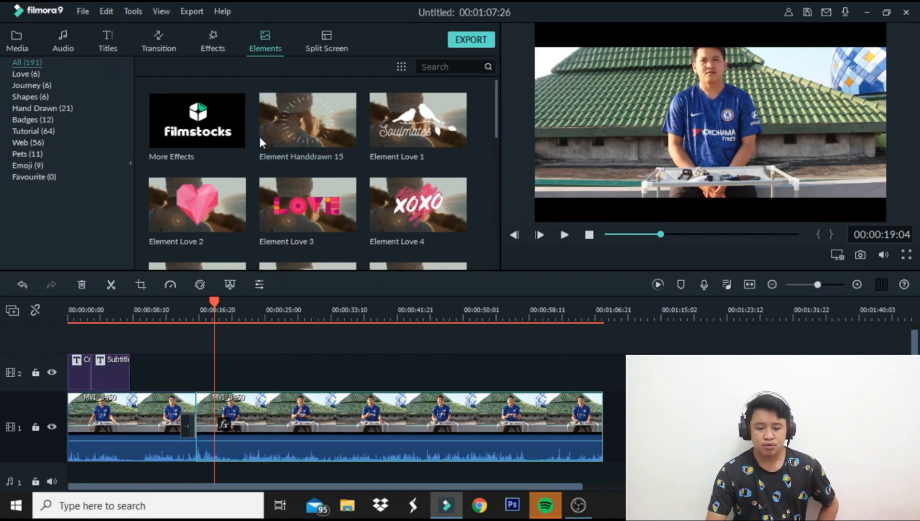
scroll(328, 145, "down", 10)
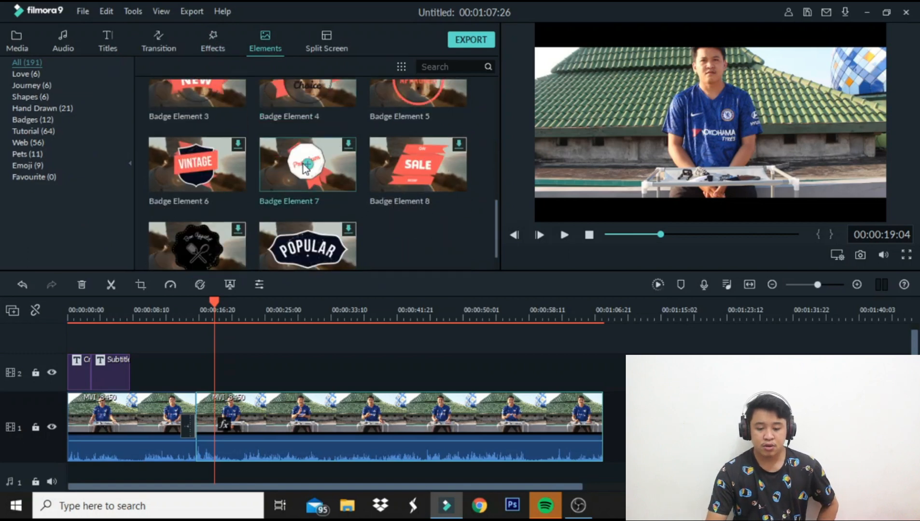
left_click(52, 85)
left_click(59, 109)
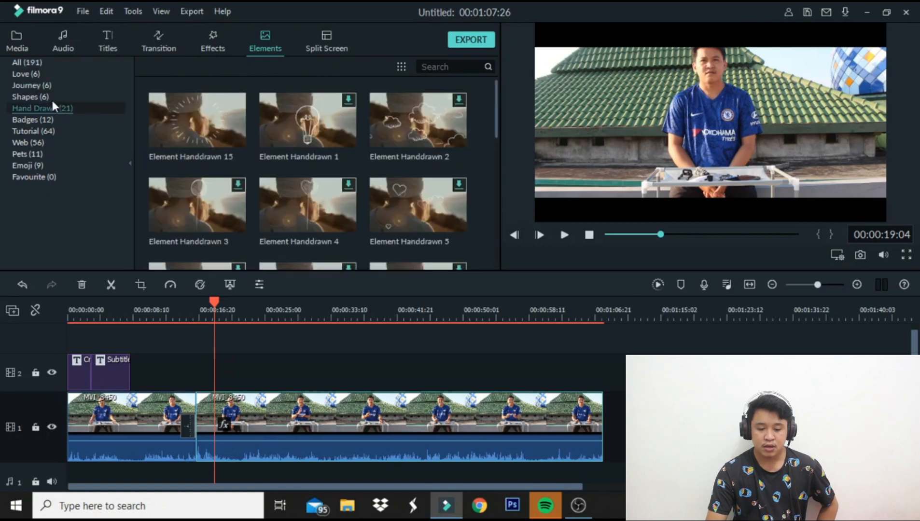
left_click(31, 75)
left_click(30, 66)
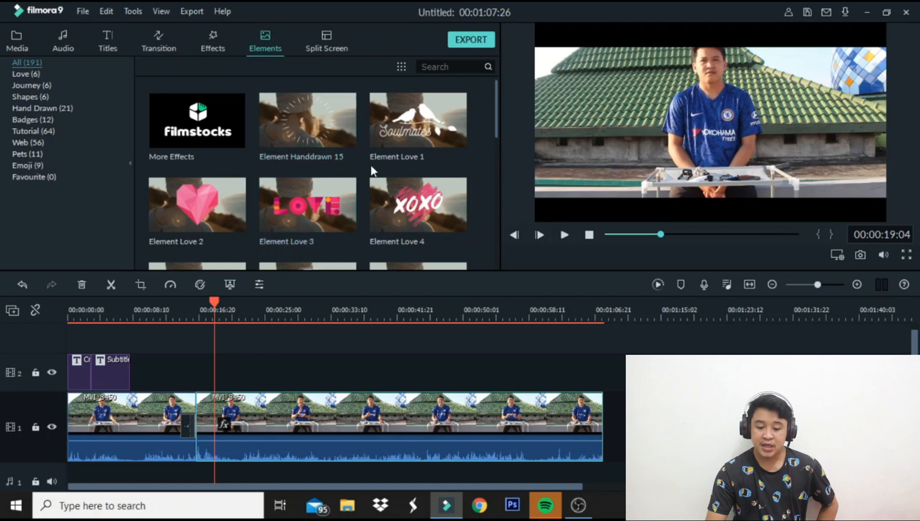
Place Element Love 1 on video track 2 at the start of the second clip part and show it at 00:00:19:09
scroll(391, 210, "down", 3)
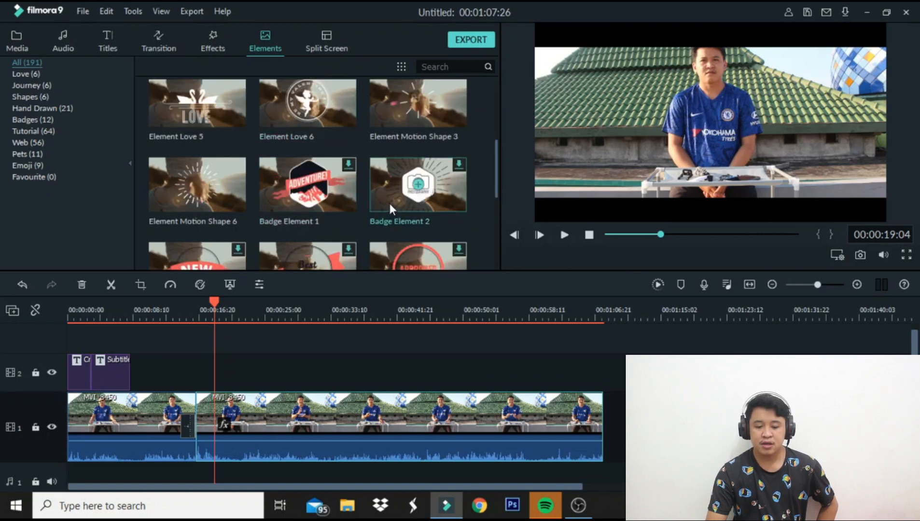
scroll(354, 201, "down", 10)
scroll(355, 203, "up", 6)
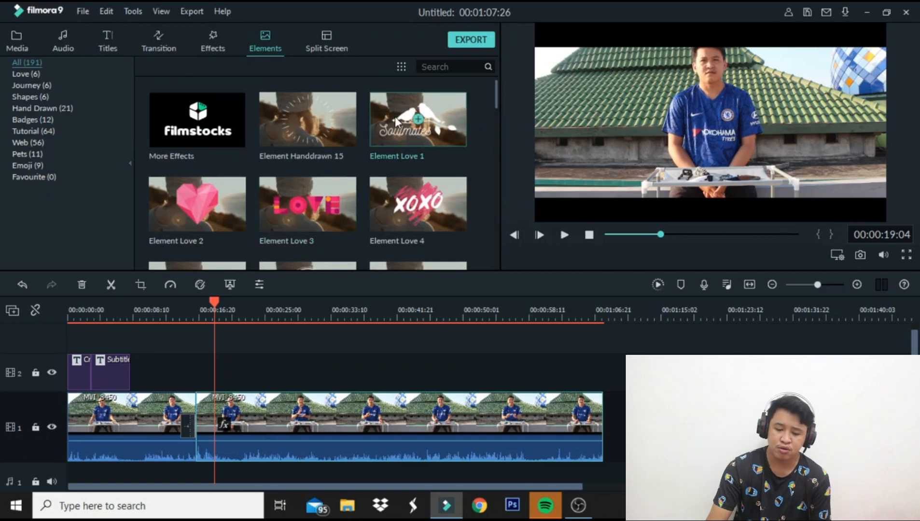
left_click_drag(395, 116, 201, 373)
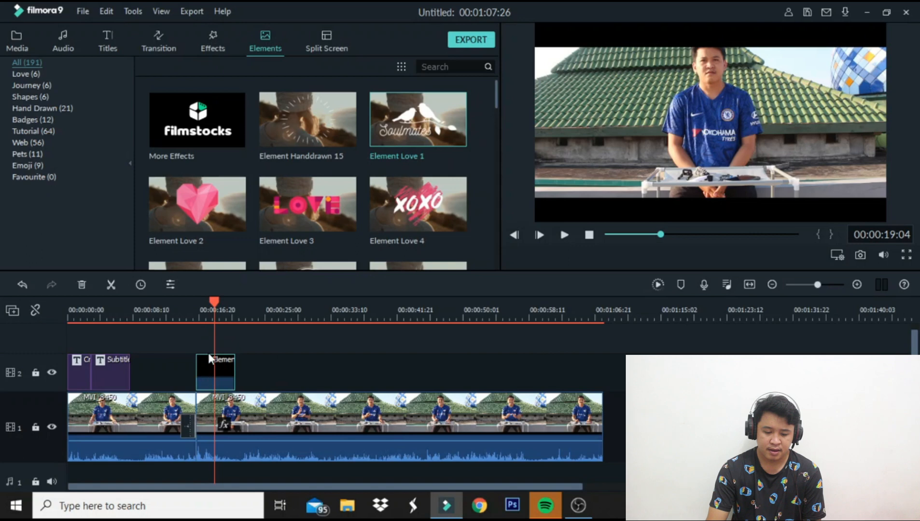
left_click(219, 311)
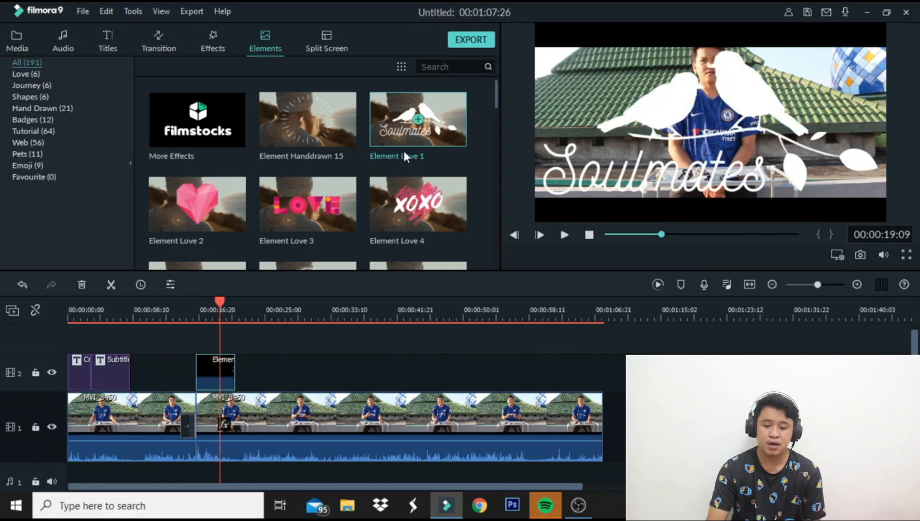
Browse the available Split Screen layouts
left_click(327, 34)
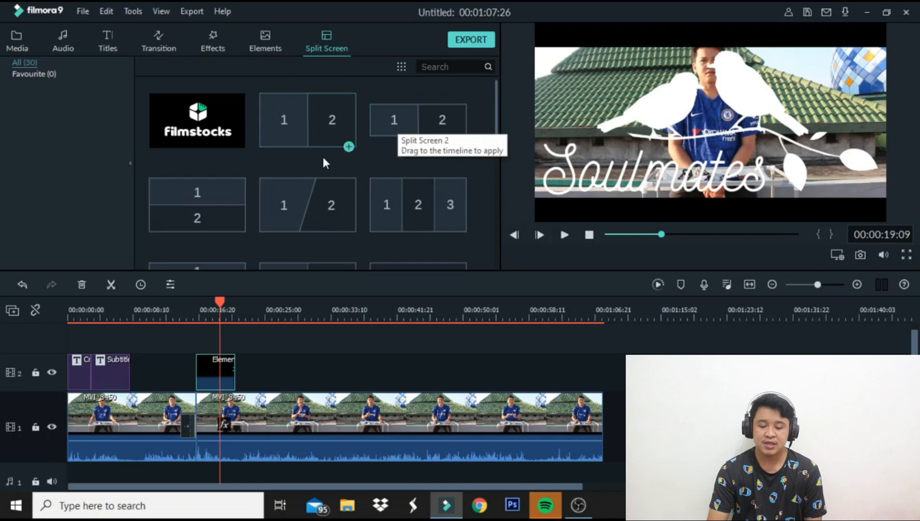
scroll(306, 176, "down", 3)
scroll(306, 176, "down", 3)
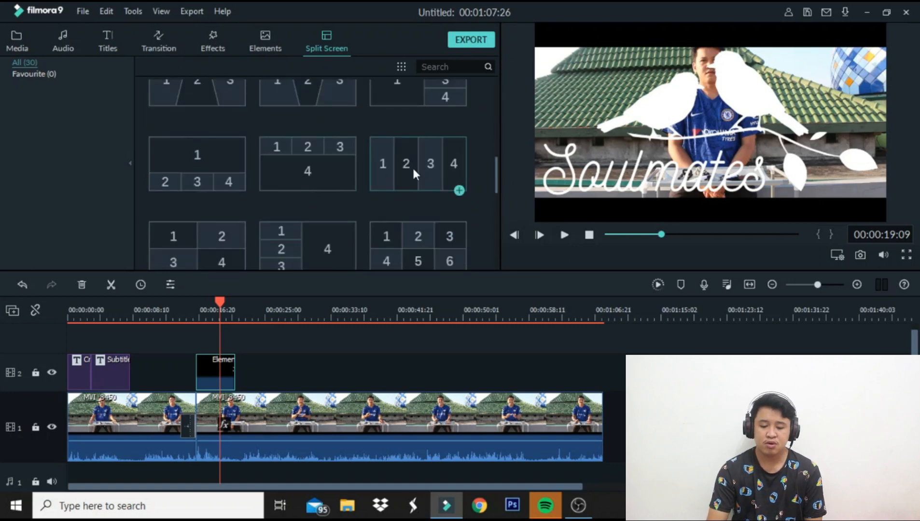
Look through the Split Screen layouts down to the end of the collection and return to the first ones
scroll(419, 162, "up", 6)
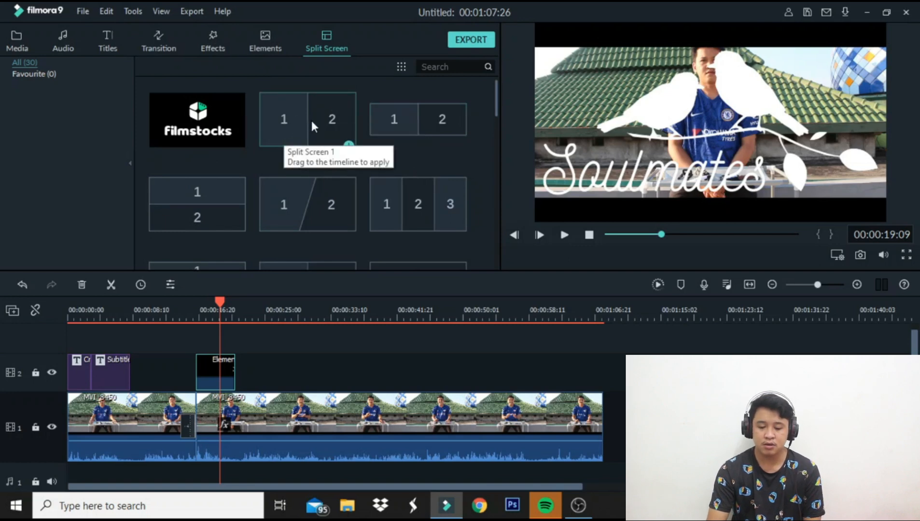
scroll(347, 200, "down", 5)
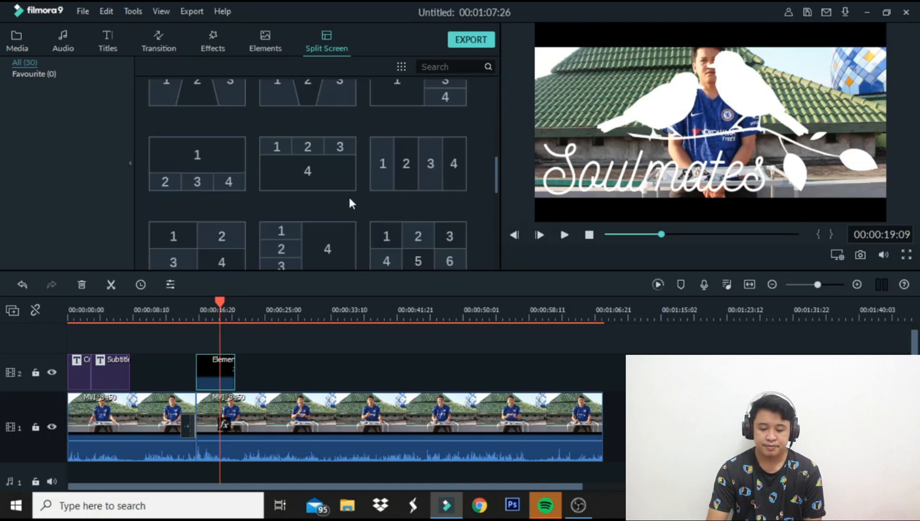
scroll(349, 203, "down", 3)
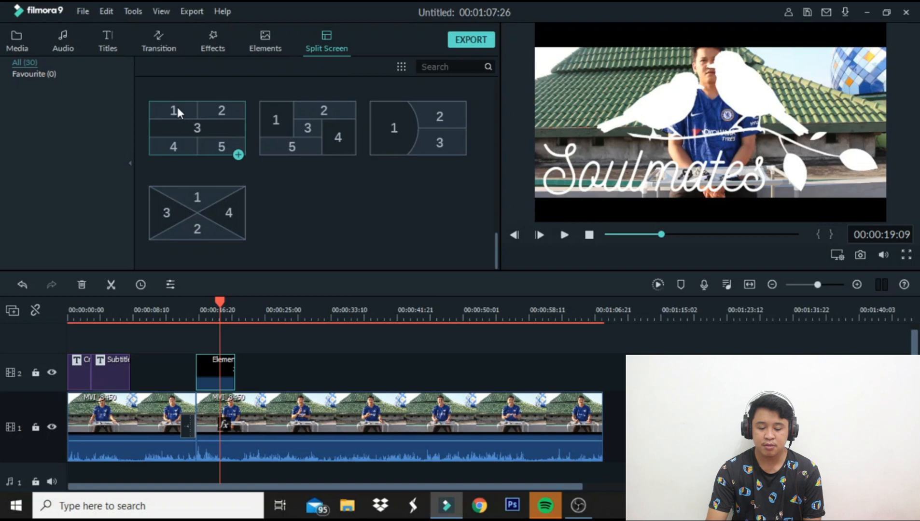
scroll(289, 160, "up", 3)
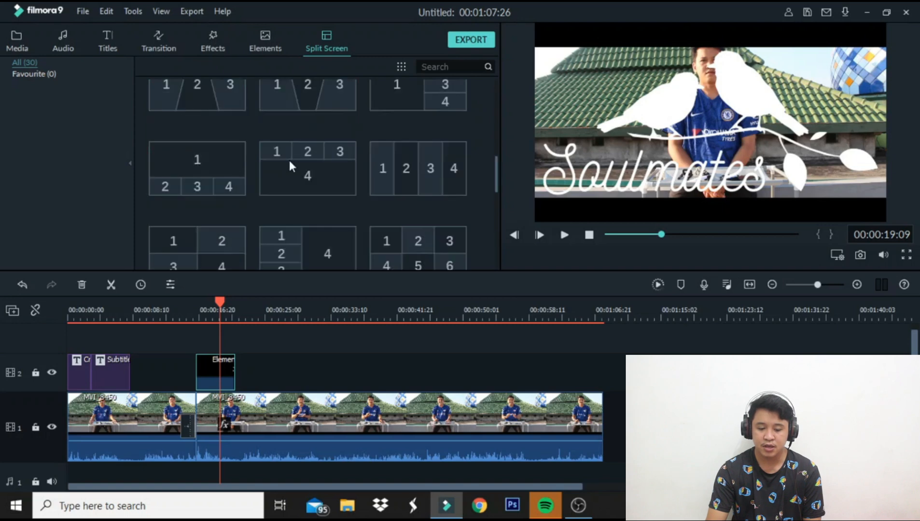
scroll(401, 186, "down", 3)
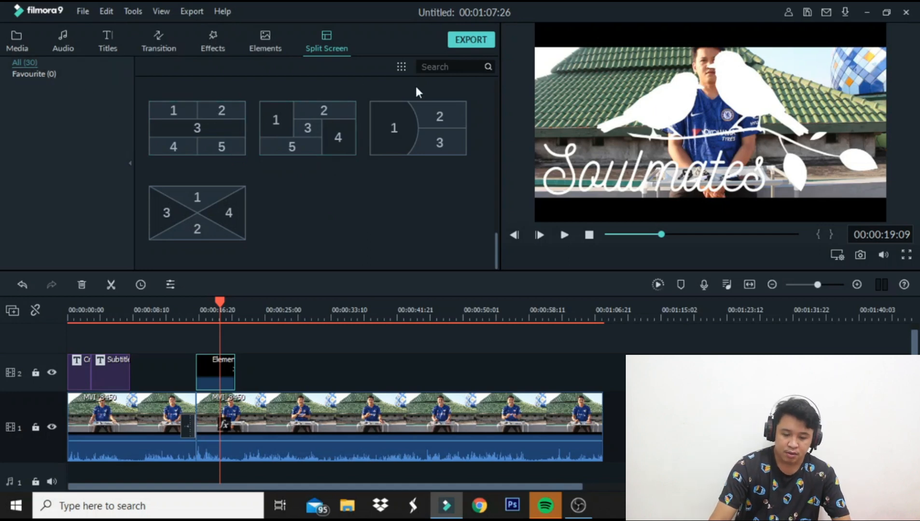
scroll(320, 172, "up", 10)
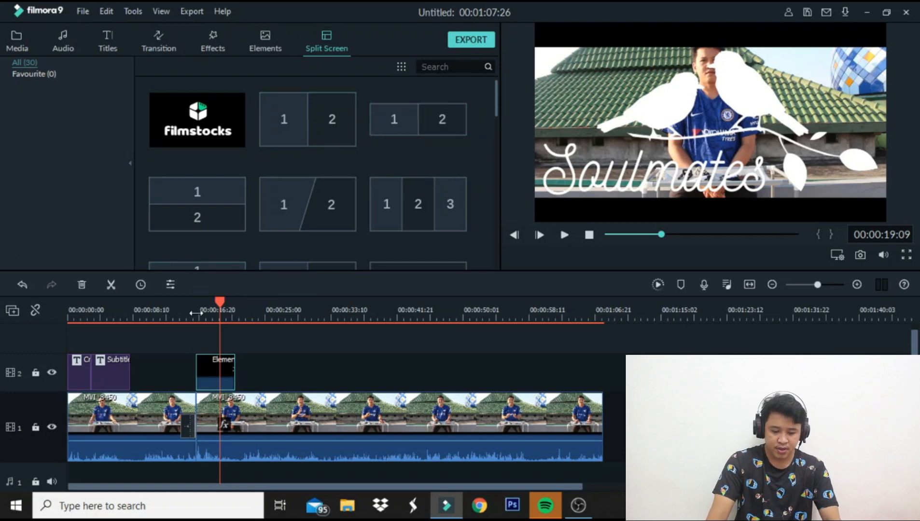
Undo the element, effect, transition, split and titles until only the original single clip is left on the timeline
left_click(126, 423)
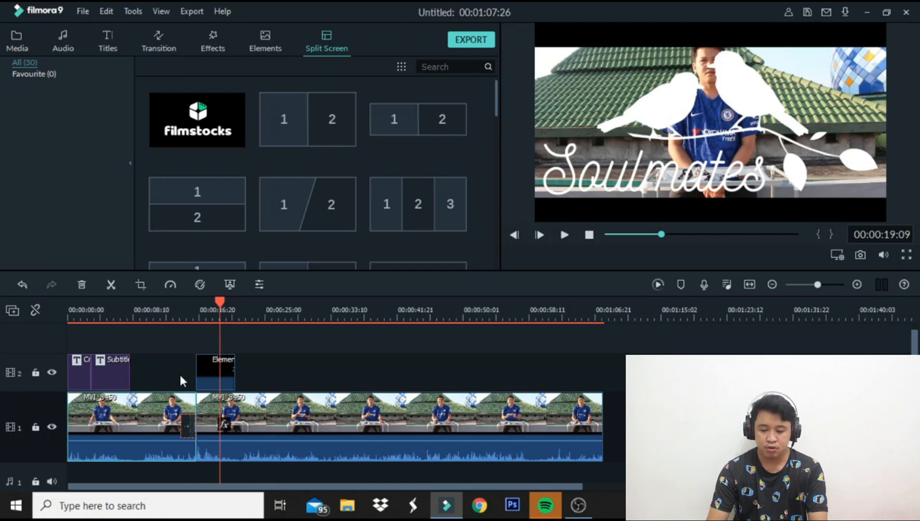
key("ctrl+z")
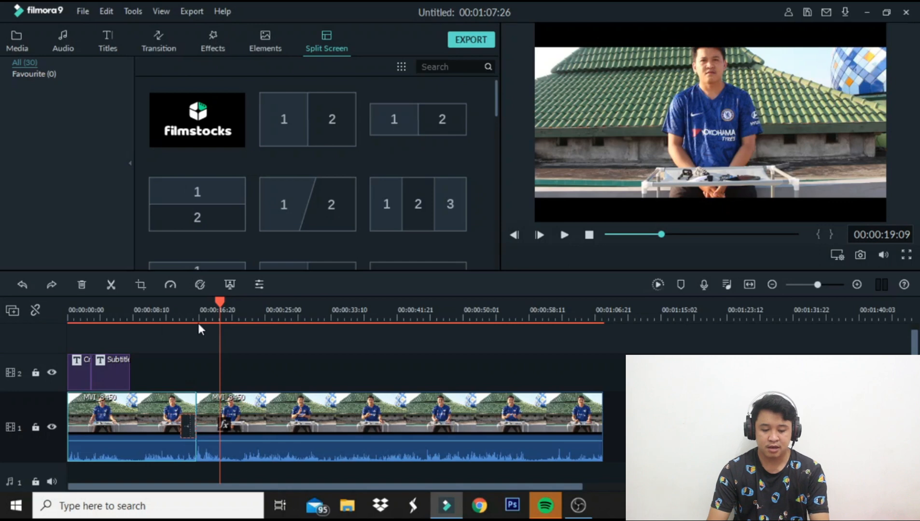
key("ctrl+z")
key("ctrl+z")
key("ctrl+z")
key("ctrl+z")
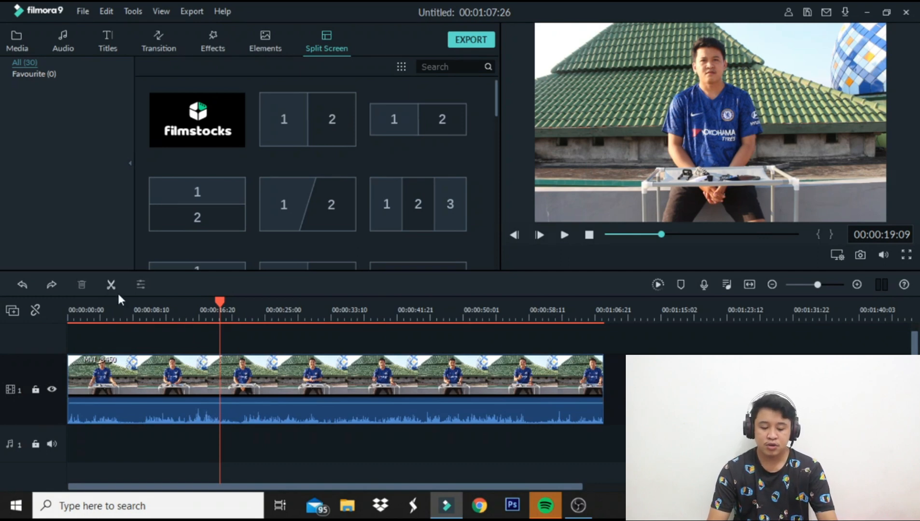
Redo the opening title on video track 2, show it at 00:00:01:28, and delete it from the timeline
left_click(52, 285)
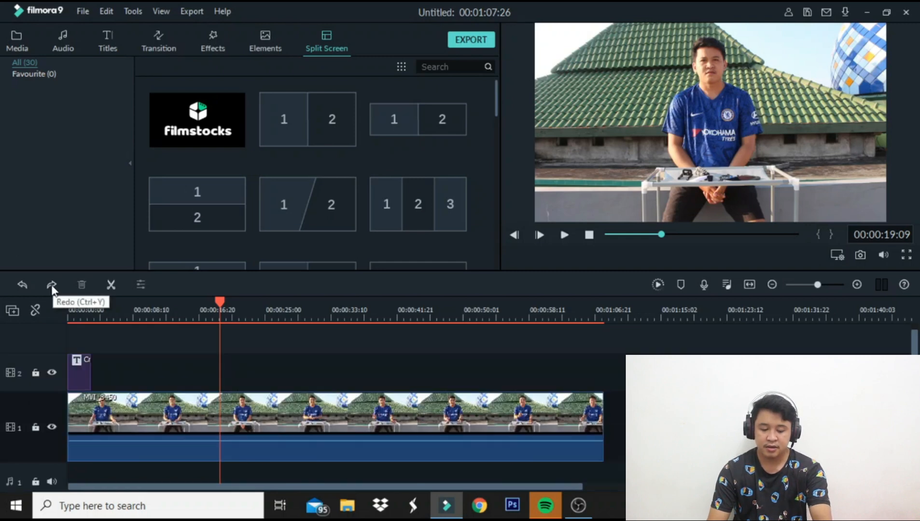
left_click(82, 312)
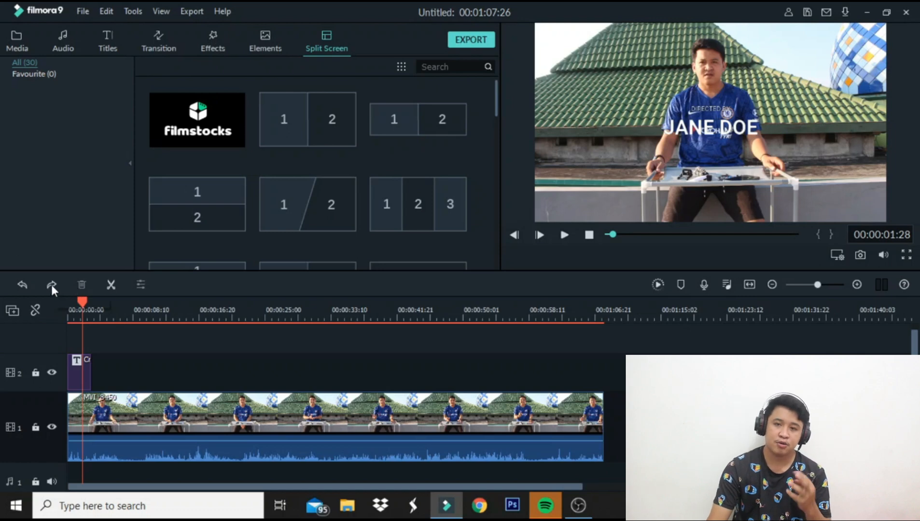
left_click(112, 429)
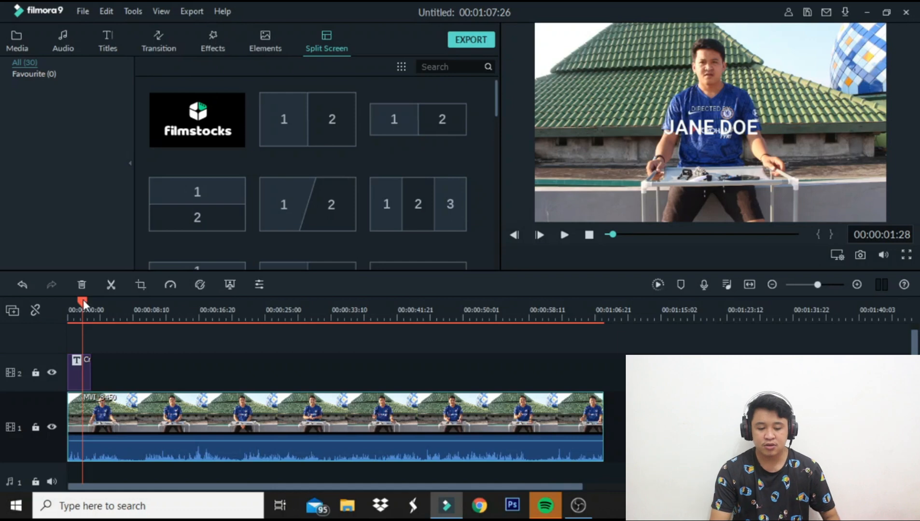
left_click(81, 370)
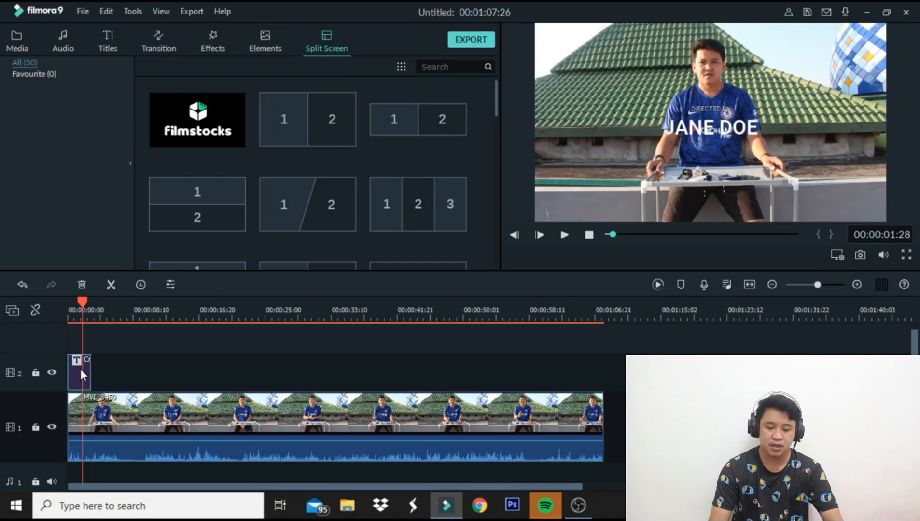
left_click(83, 285)
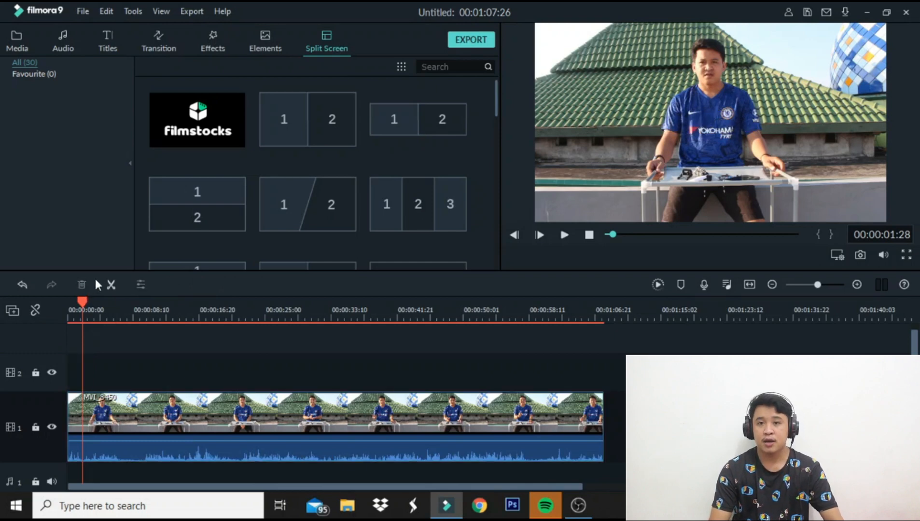
Split the clip on video track 1 at 00:00:06:29
left_click(117, 405)
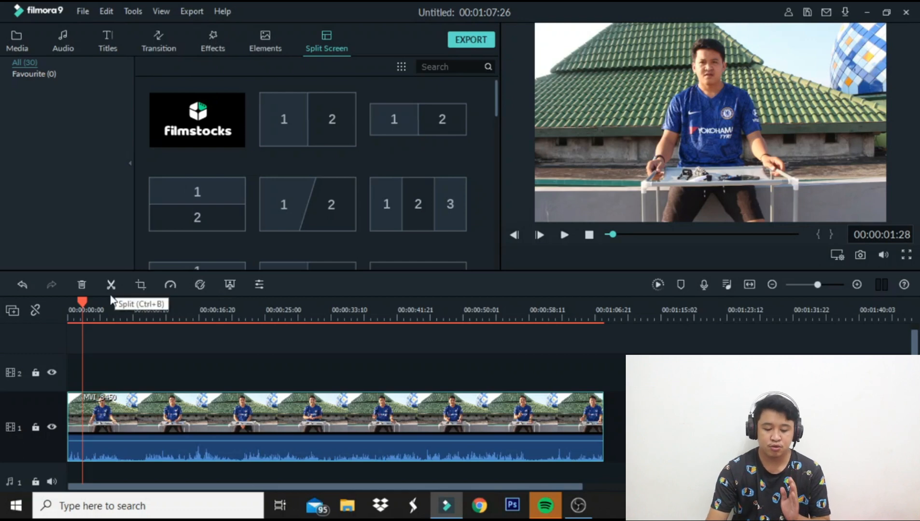
left_click(94, 311)
left_click_drag(94, 308, 65, 317)
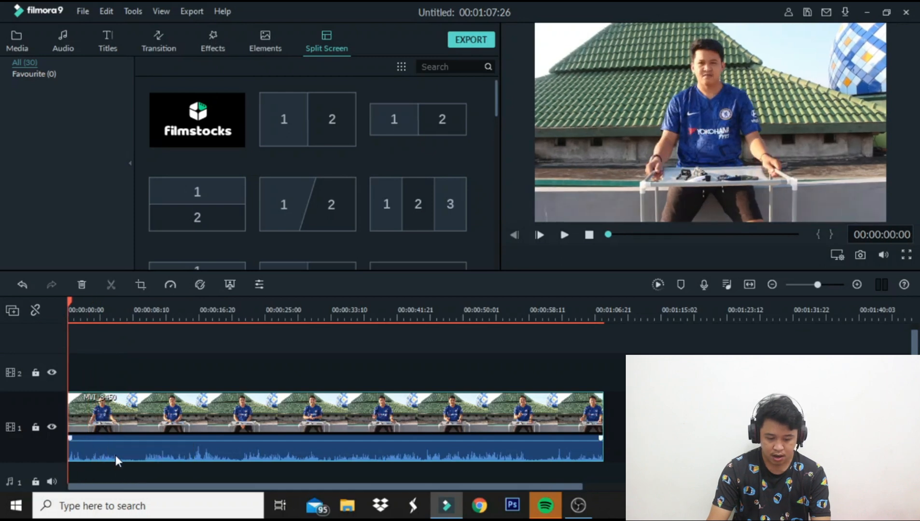
left_click(126, 311)
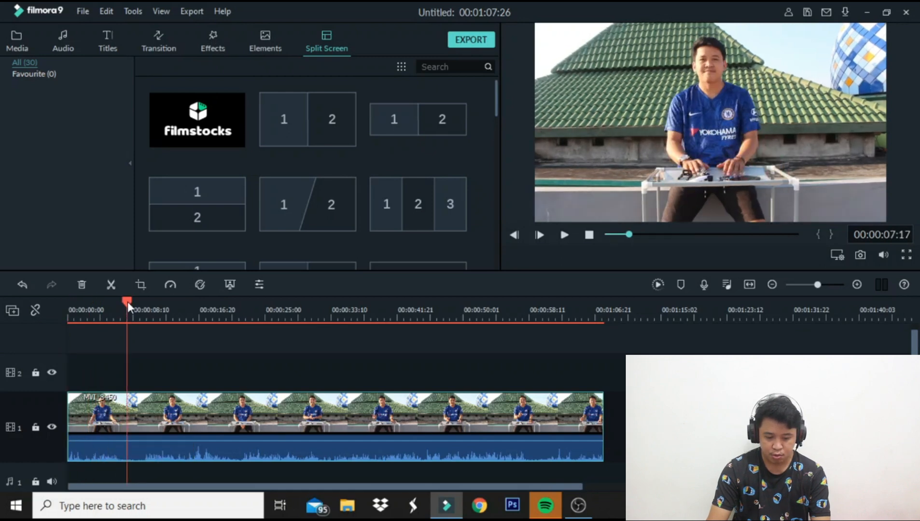
left_click_drag(128, 302, 123, 300)
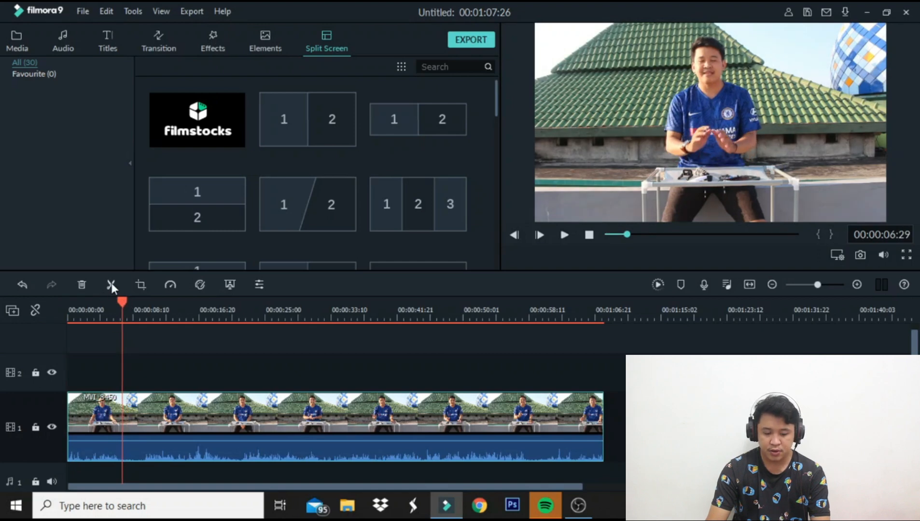
left_click(111, 285)
Split the second part at 00:00:09:10 and delete the short piece between the cuts, then undo all these cuts
left_click(144, 413)
left_click(145, 307)
left_click_drag(144, 302, 141, 301)
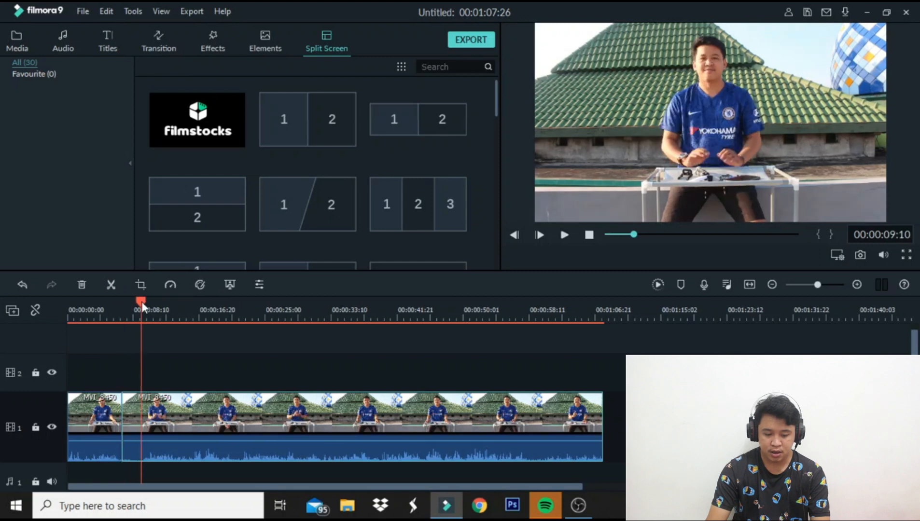
left_click(111, 287)
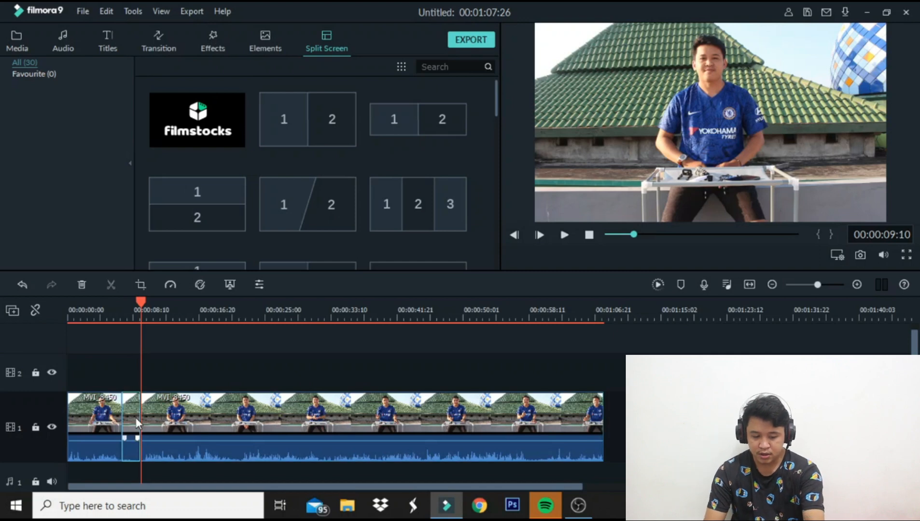
left_click(81, 285)
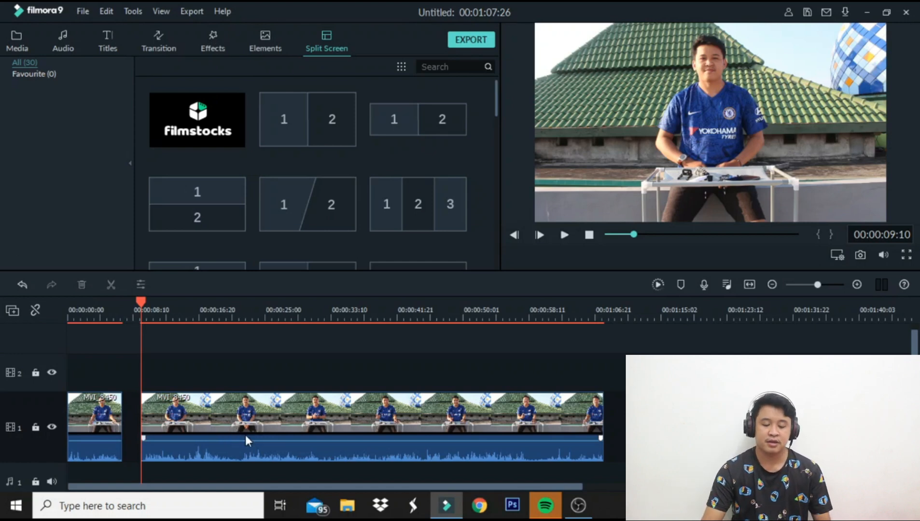
key("ctrl+z")
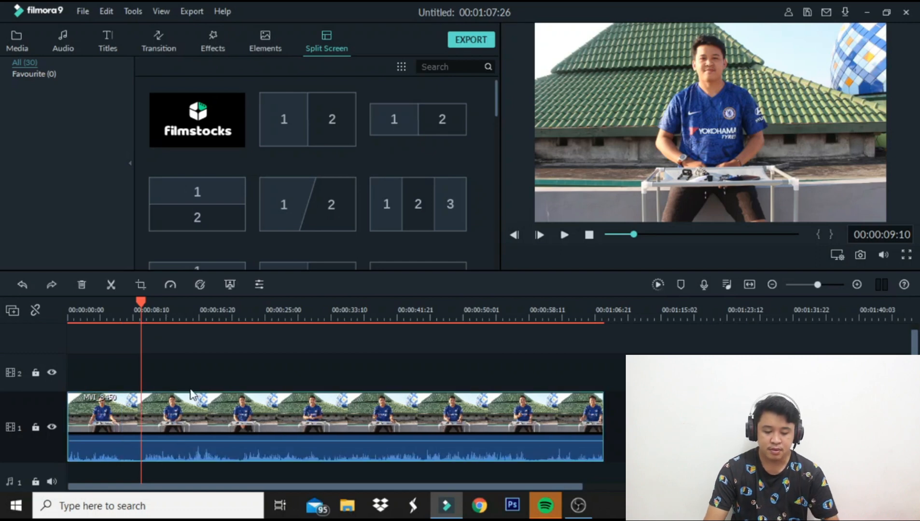
Crop the clip to about 1052 x 596 in its original ratio, framing the man's head and chest
left_click(143, 290)
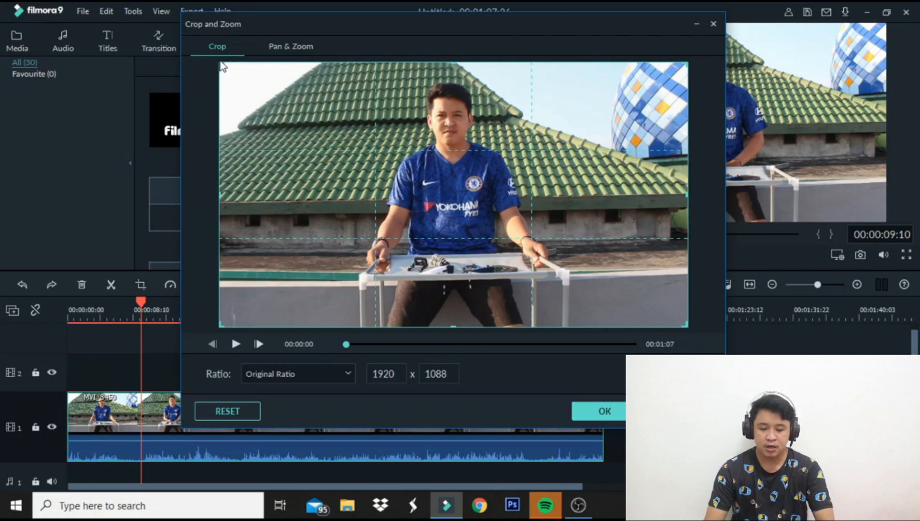
left_click_drag(220, 63, 430, 183)
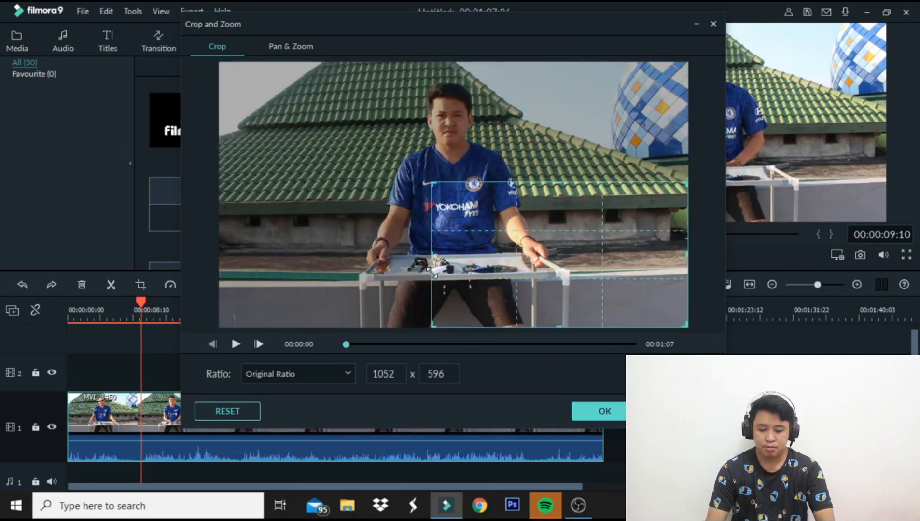
left_click_drag(493, 250, 392, 147)
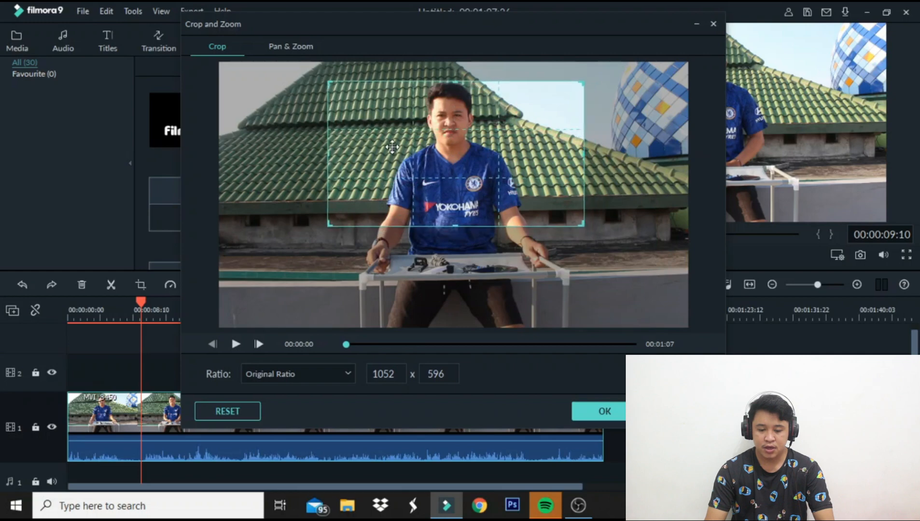
left_click(589, 410)
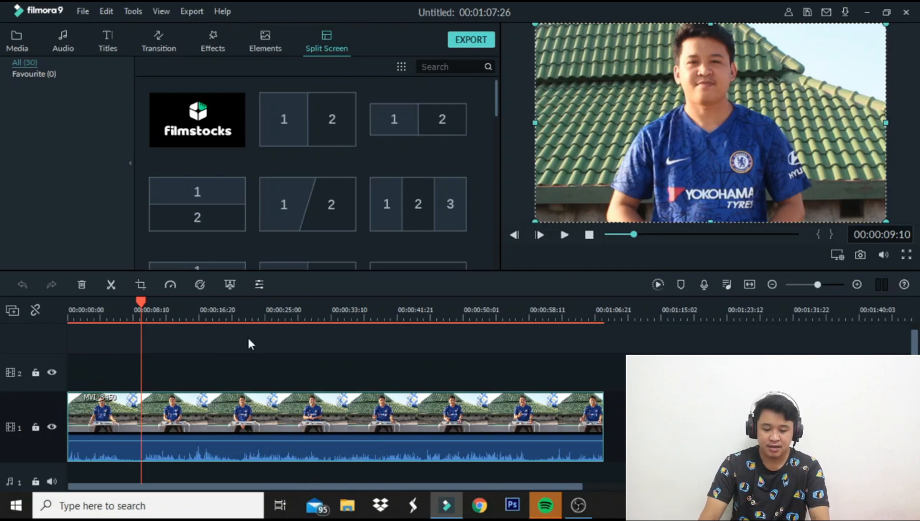
double_click(200, 421)
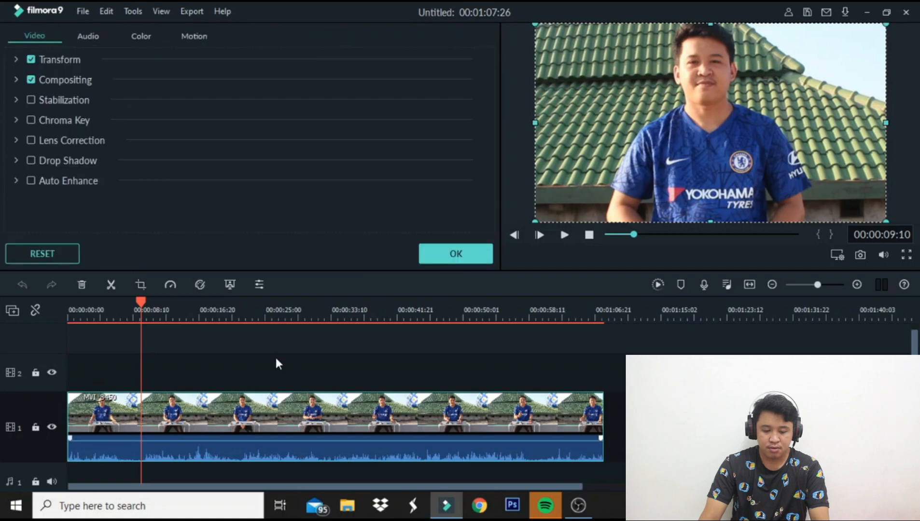
left_click(446, 254)
Enlarge the clip's crop frame back to the full 1920 x 1088 picture and apply it
left_click(146, 287)
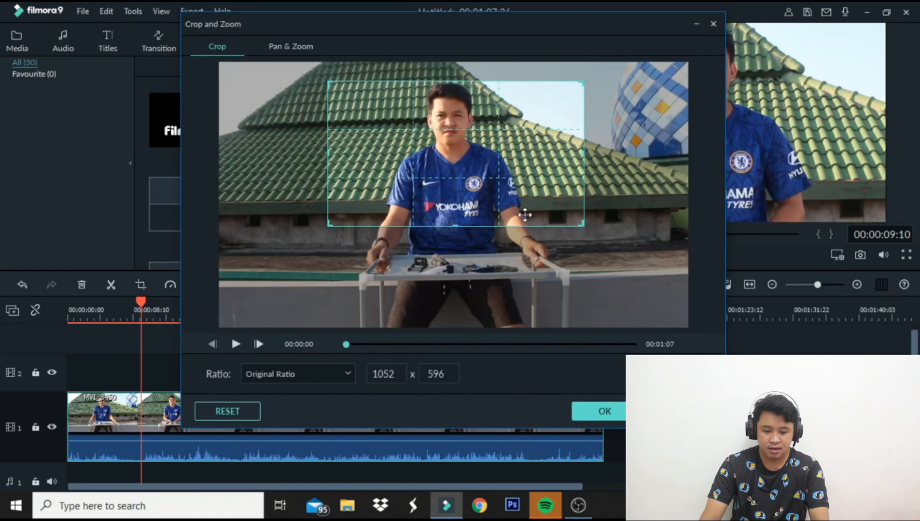
left_click_drag(582, 224, 676, 337)
left_click_drag(518, 181, 520, 223)
left_click_drag(330, 125, 212, 52)
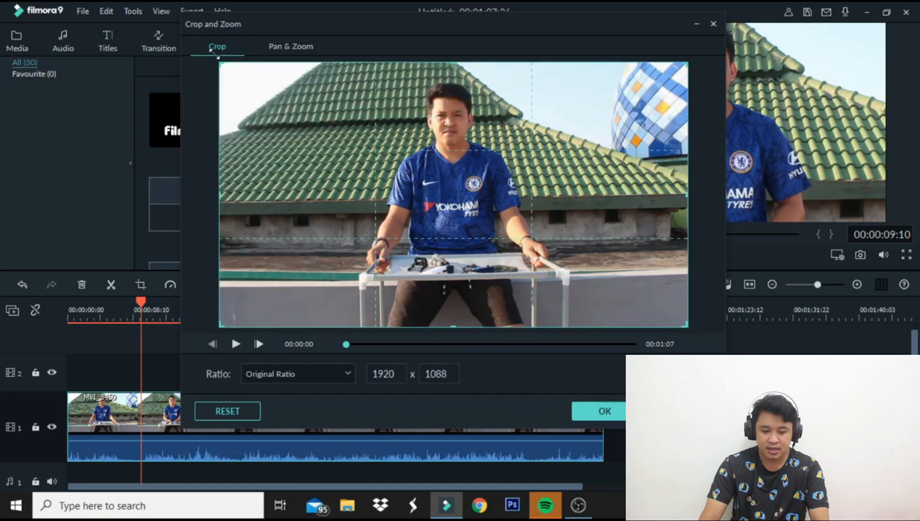
left_click(617, 412)
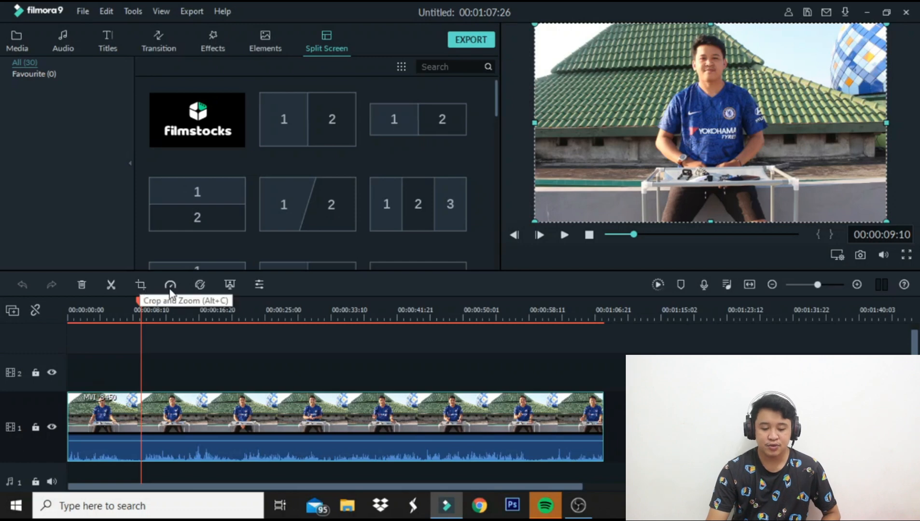
double_click(179, 421)
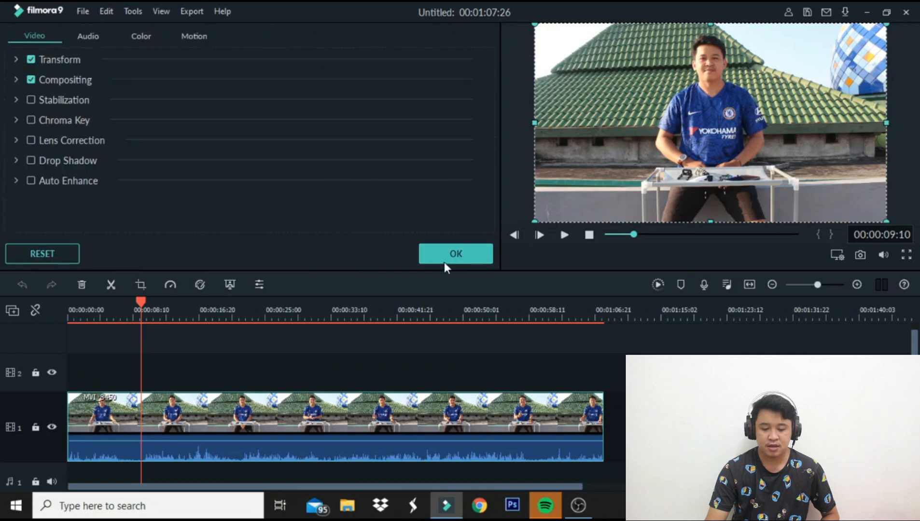
left_click(446, 259)
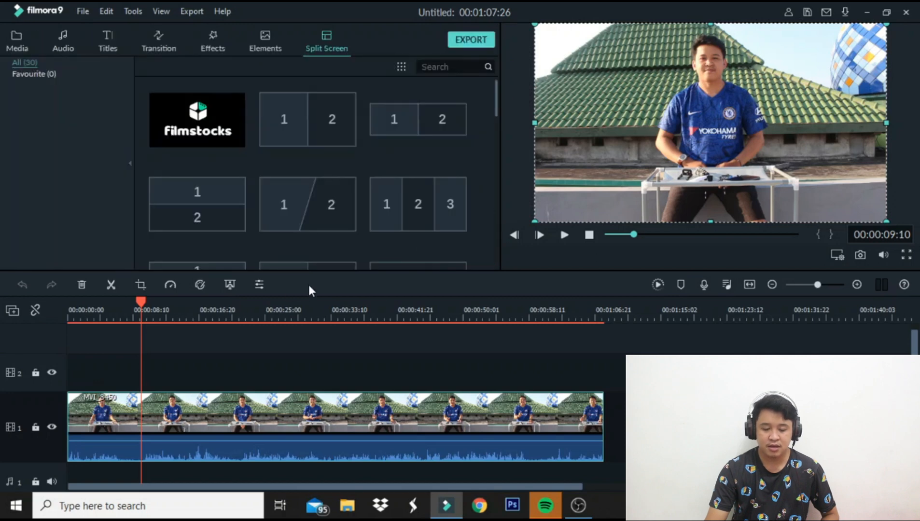
Slow the clip down to 0.01x speed
left_click(171, 285)
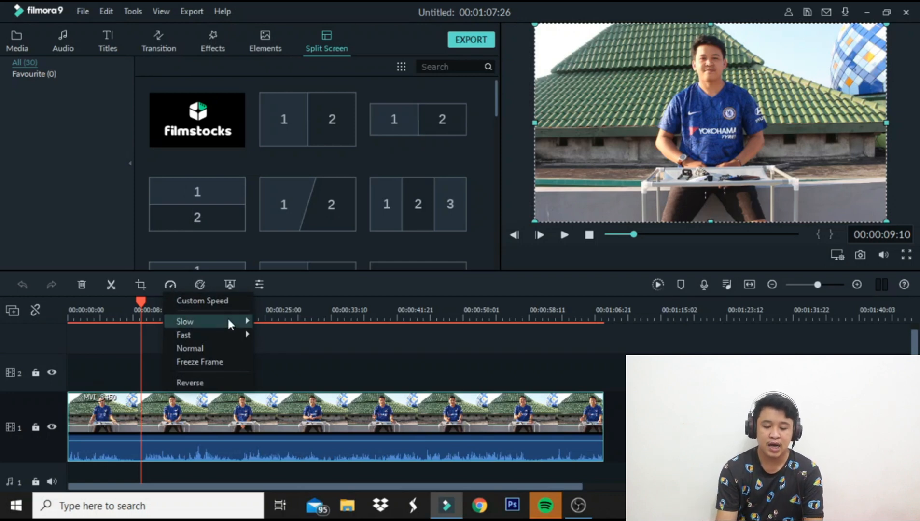
mouse_move(230, 321)
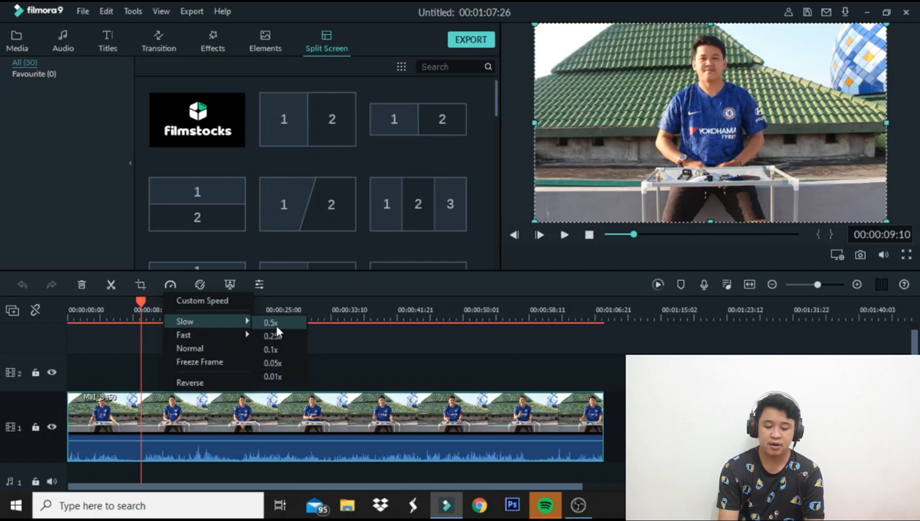
left_click(283, 376)
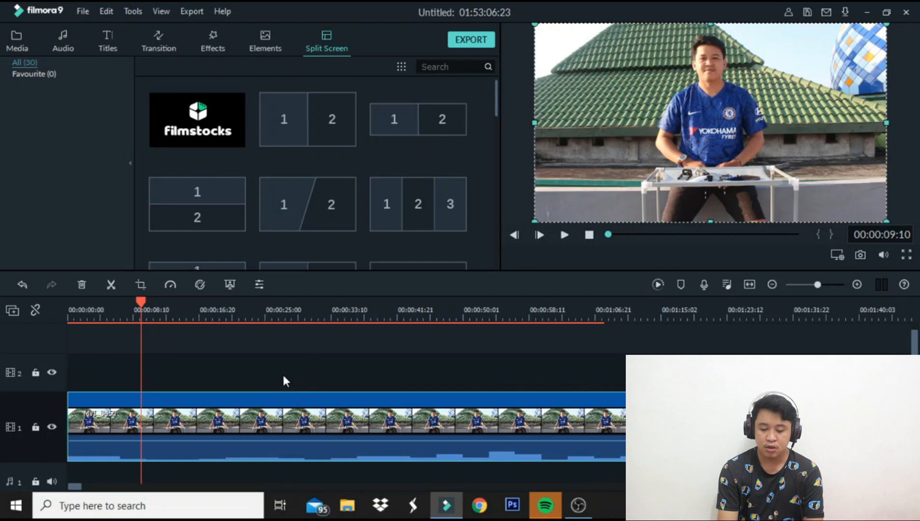
Play a short stretch of the slowed clip and return the clip to normal speed
key("space")
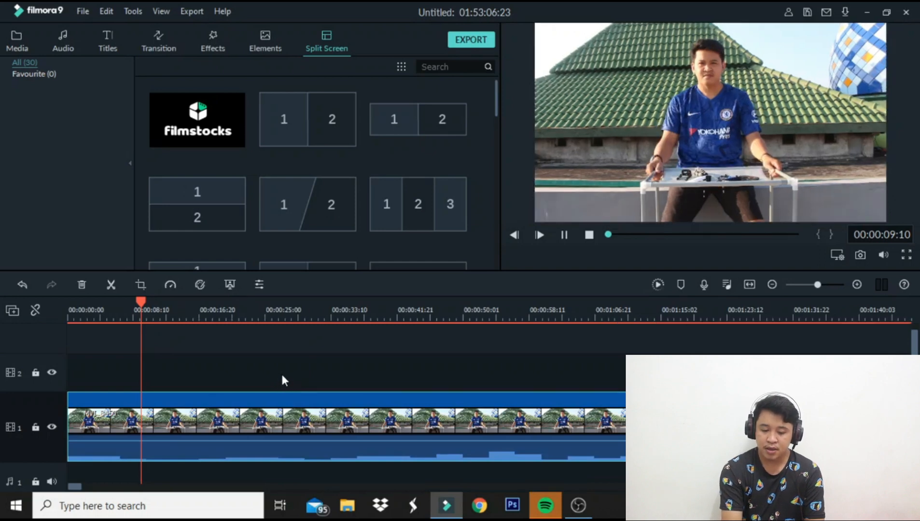
key("space")
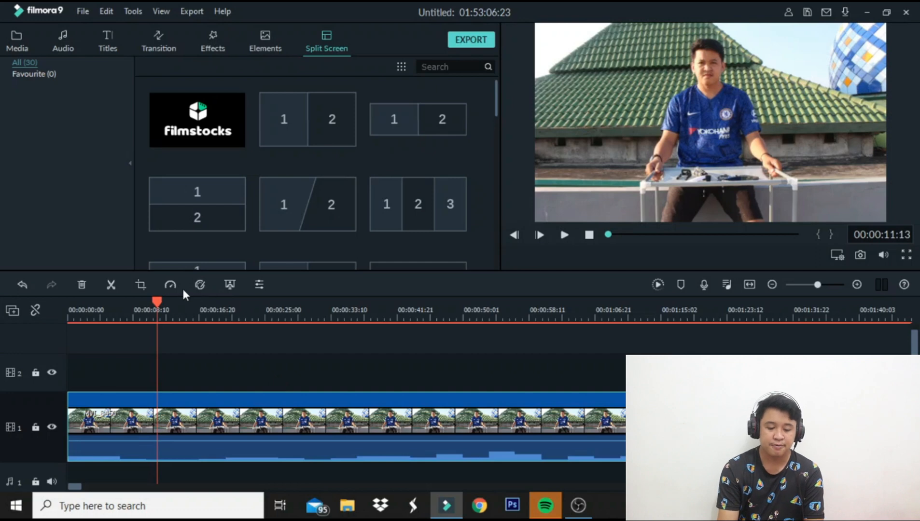
left_click(157, 467)
left_click(181, 428)
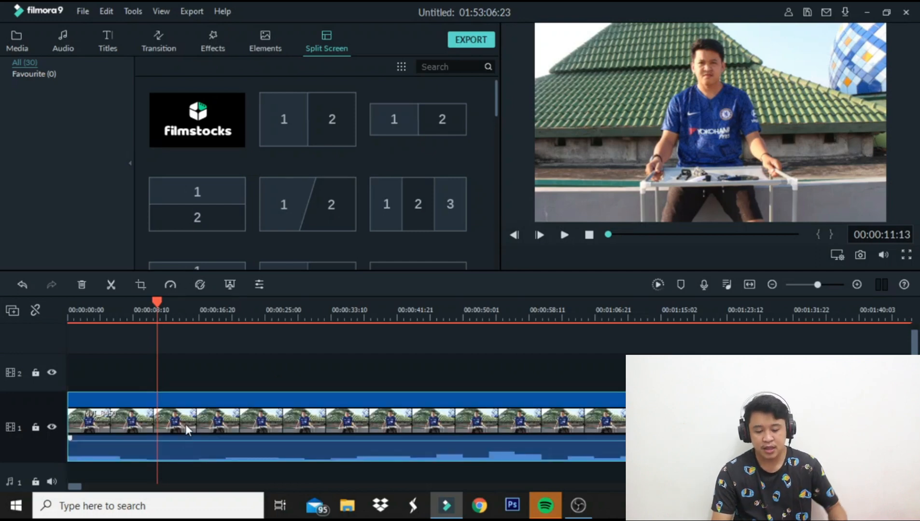
left_click(170, 285)
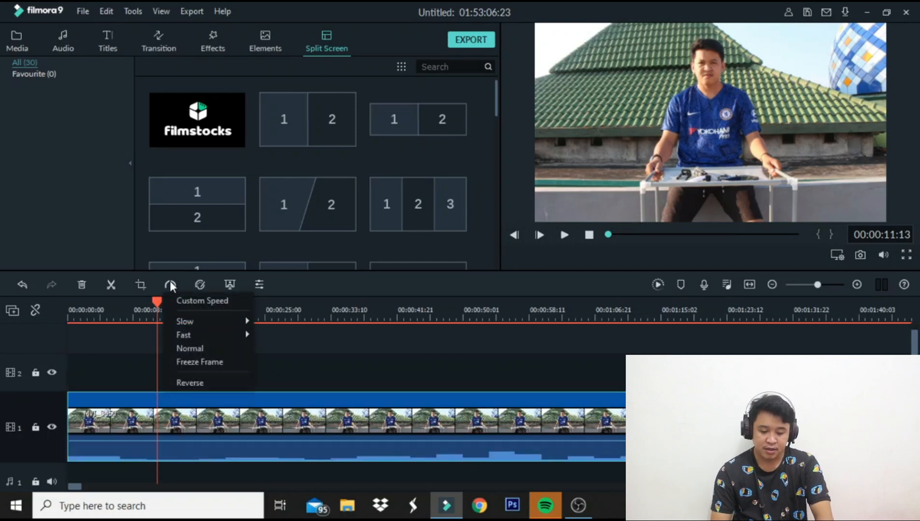
left_click(213, 347)
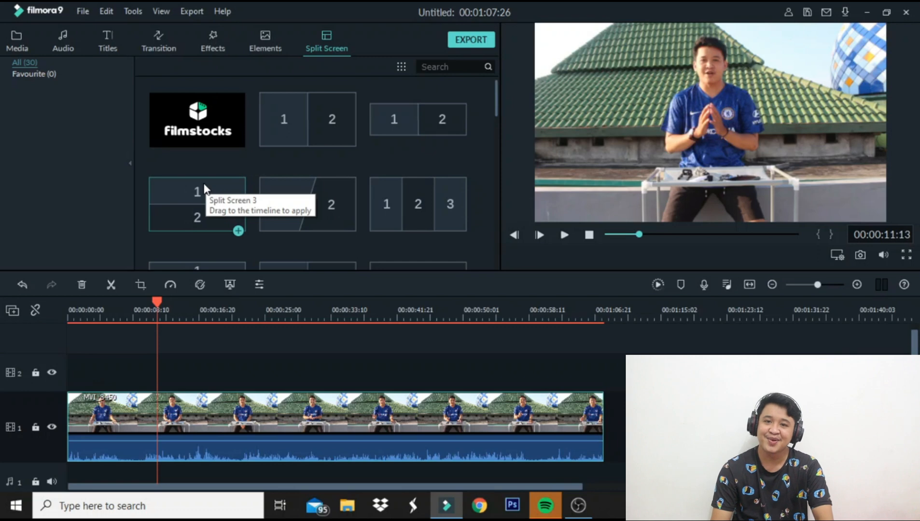
Speed the clip up to 100x and set it back to normal speed
left_click(172, 288)
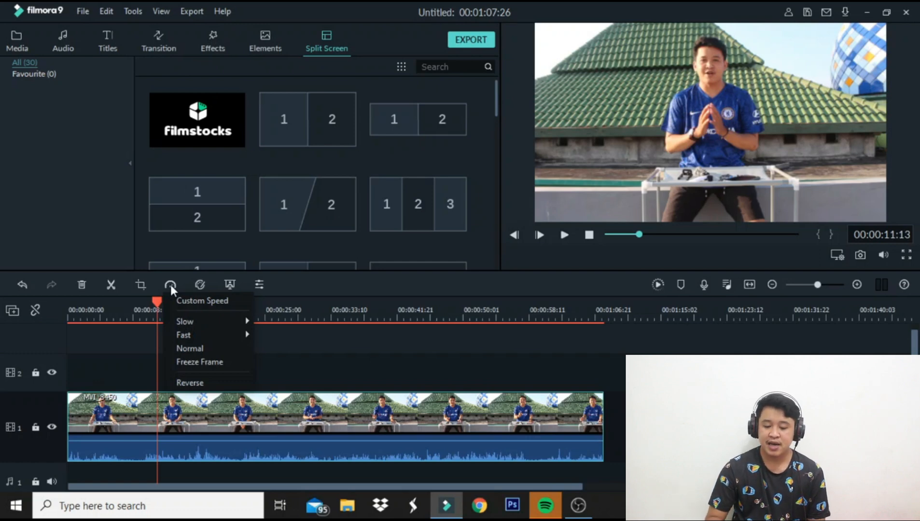
mouse_move(225, 336)
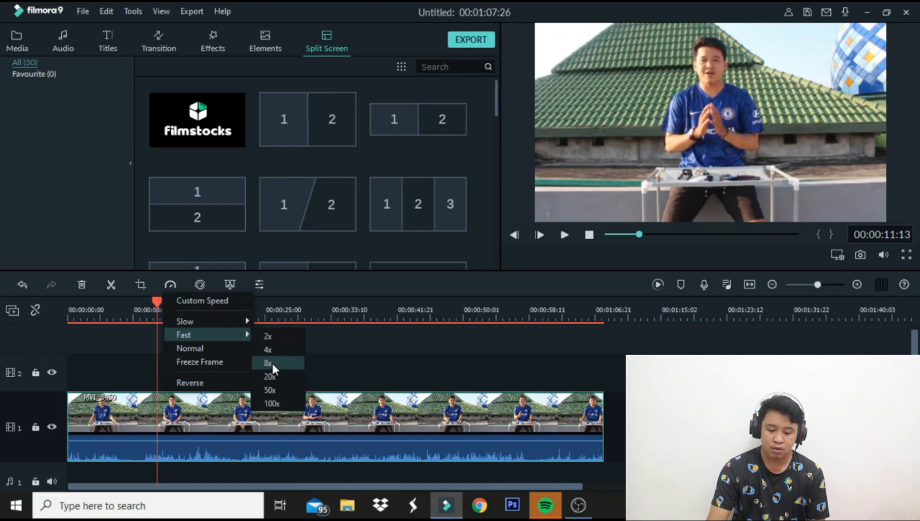
left_click(287, 406)
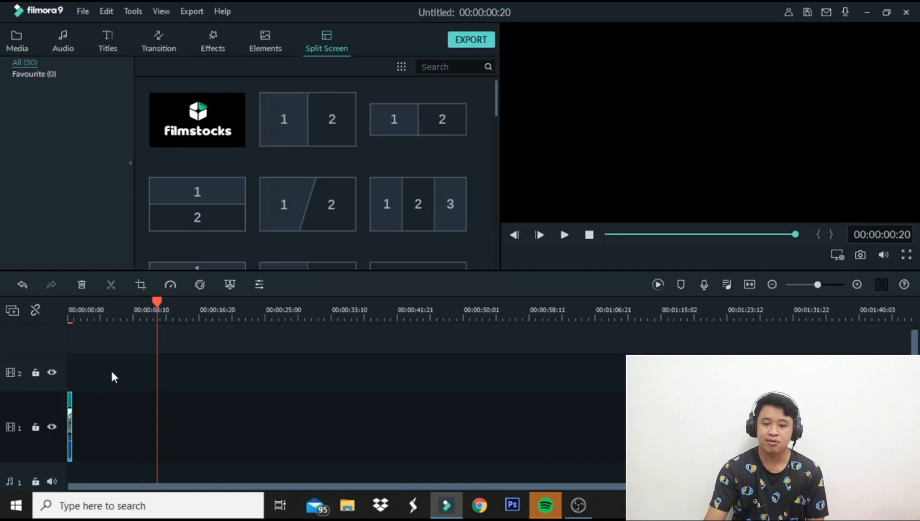
left_click(174, 285)
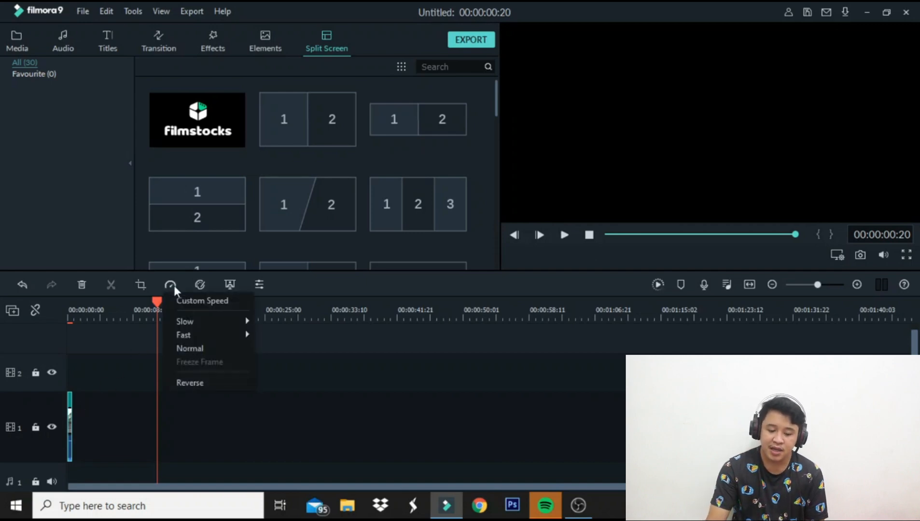
left_click(186, 348)
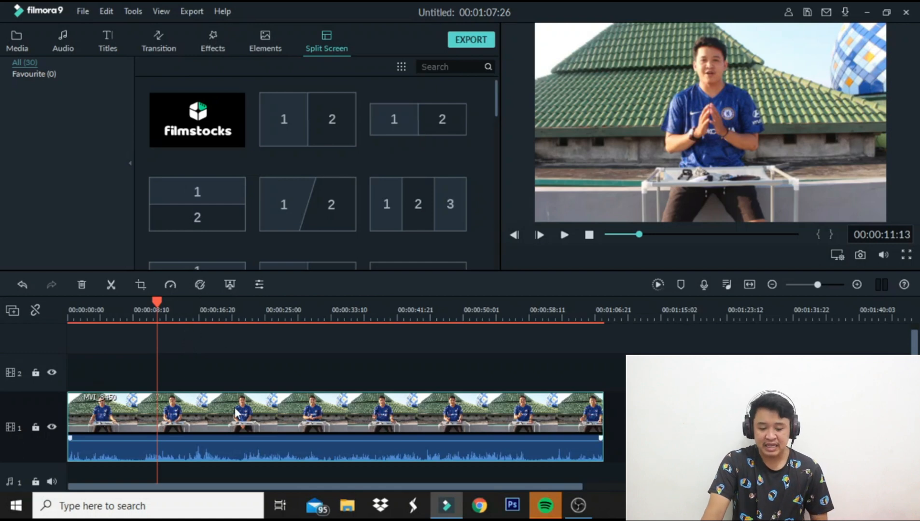
Open the clip's advanced color correction and nudge the white balance temperature slightly
left_click(200, 285)
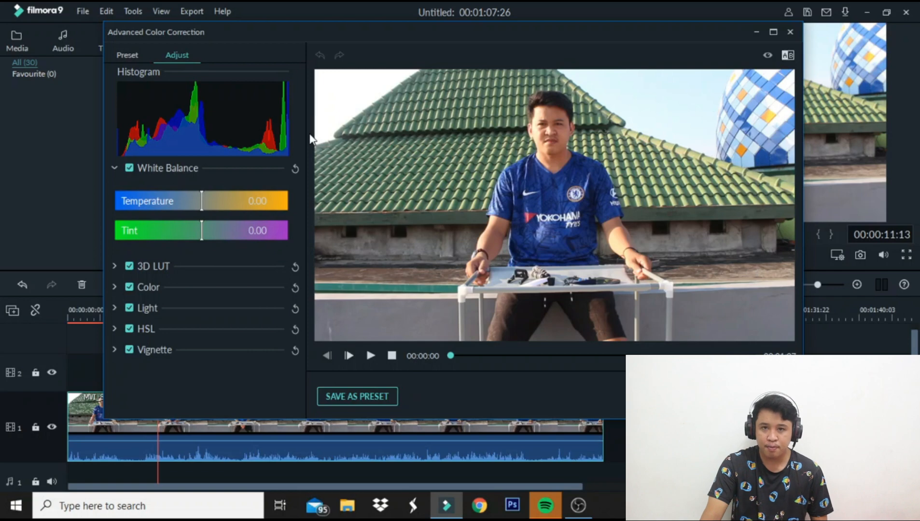
left_click(789, 32)
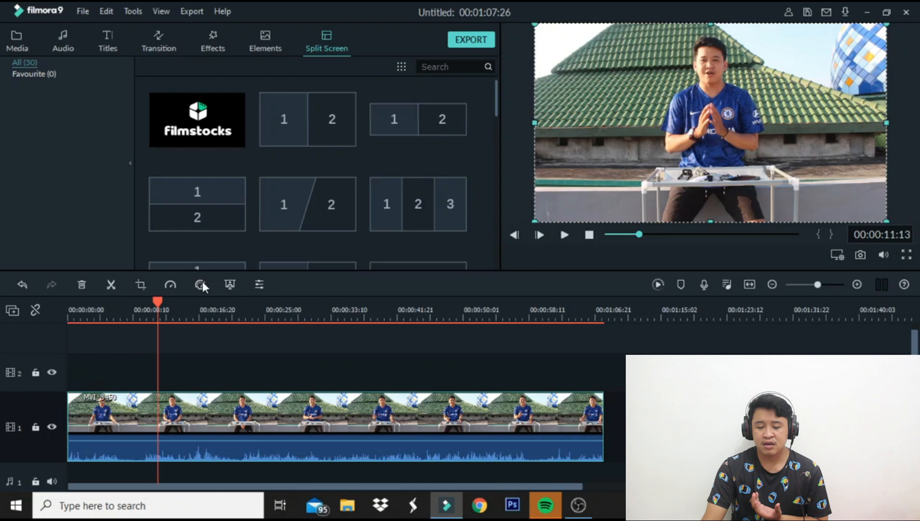
left_click(202, 282)
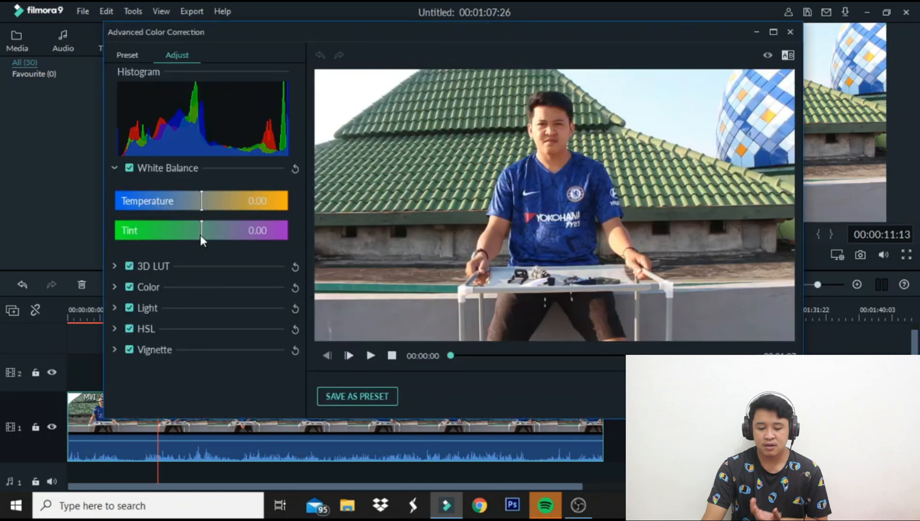
mouse_move(205, 201)
left_mouse_down()
mouse_move(267, 196)
mouse_move(200, 204)
left_mouse_up()
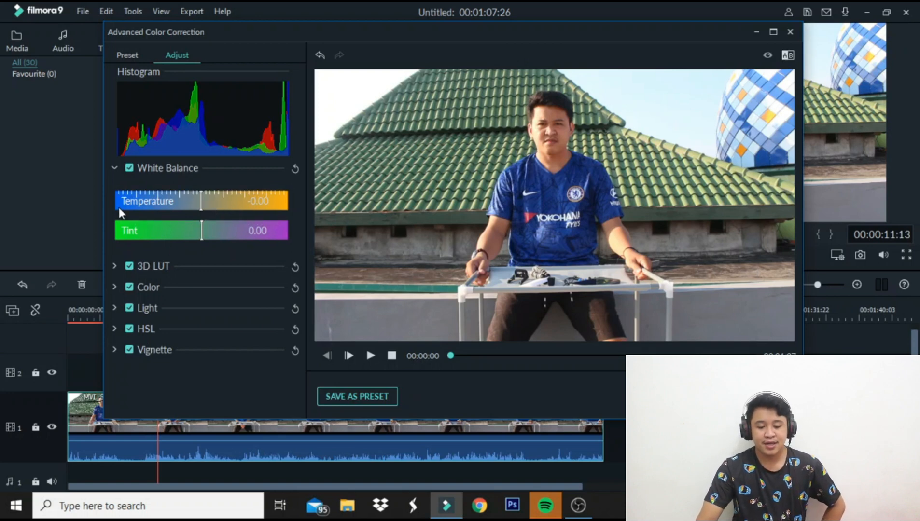
Browse the color correction presets, try Warm Max on the clip and select Shadow Details
left_click(127, 57)
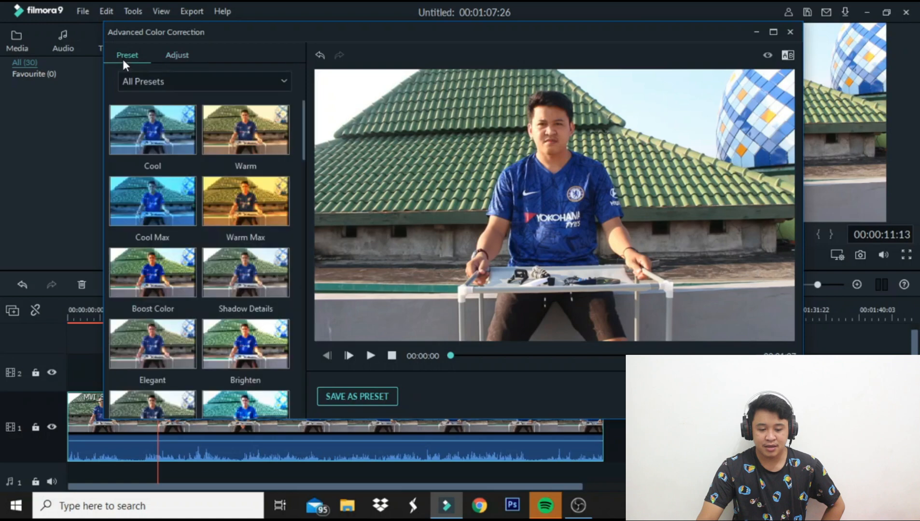
scroll(229, 258, "down", 10)
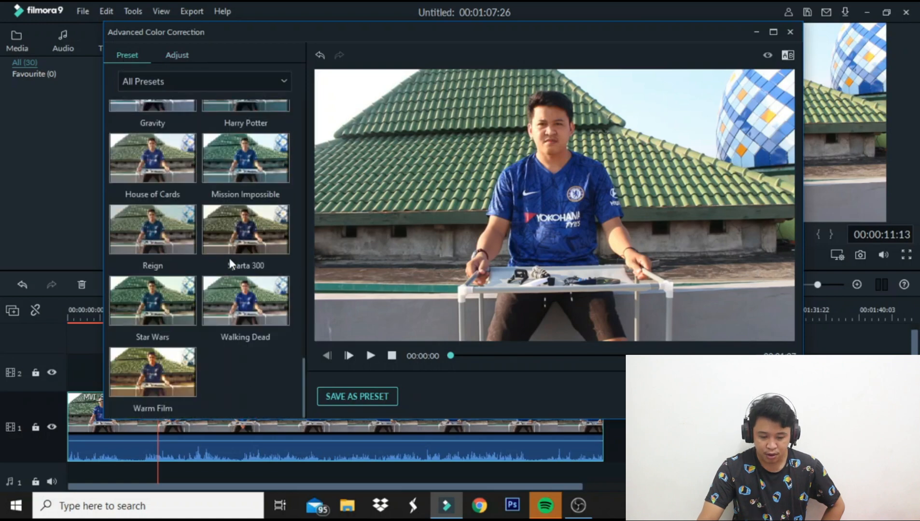
scroll(229, 258, "up", 2)
scroll(229, 256, "up", 8)
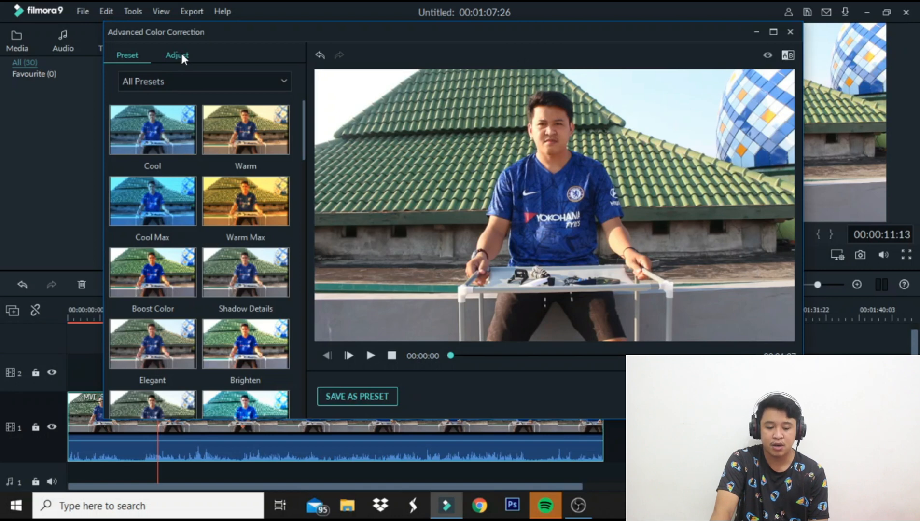
left_click(269, 265)
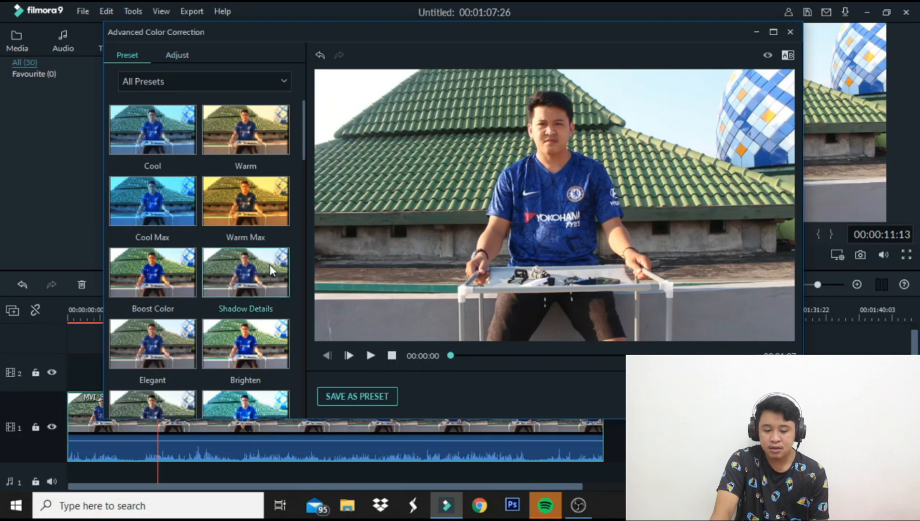
left_click(231, 207)
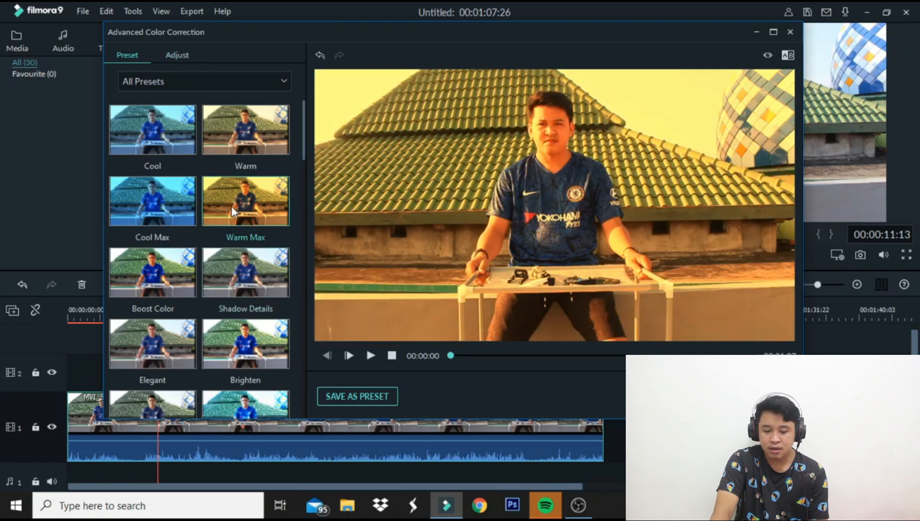
left_click(263, 266)
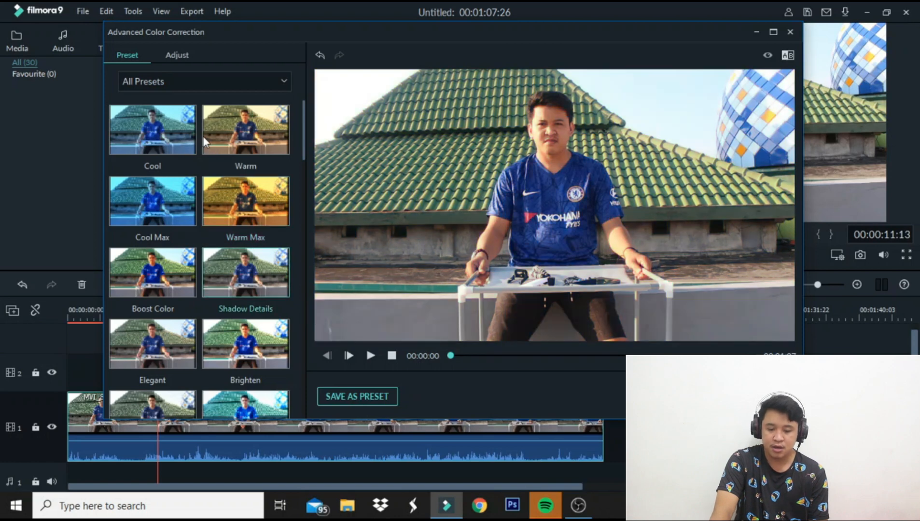
Try the Batman, 007 Series, Dark Film and Cool Film 3D LUTs on the clip
left_click(180, 54)
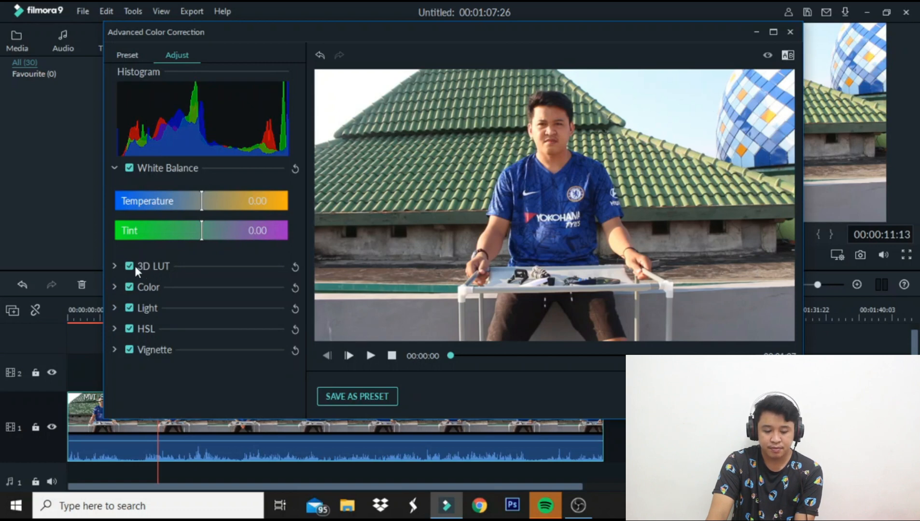
left_click(231, 265)
left_click(239, 301)
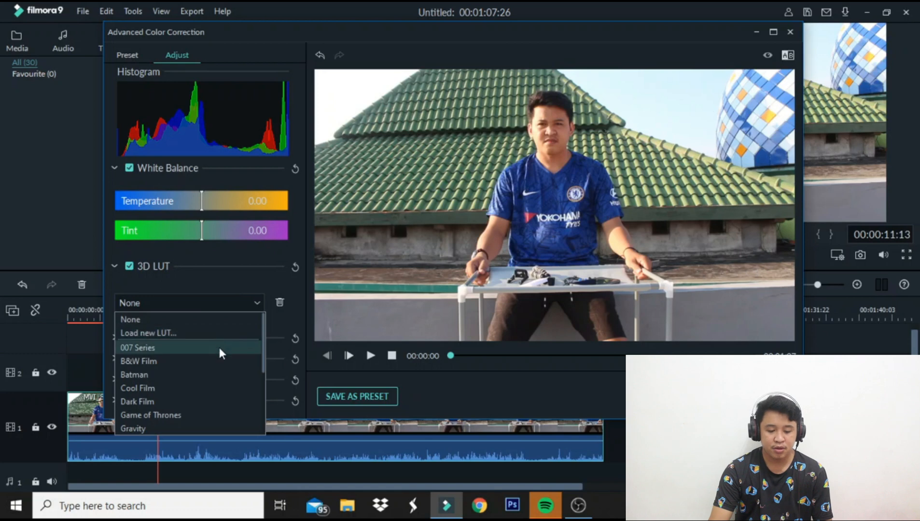
left_click(220, 375)
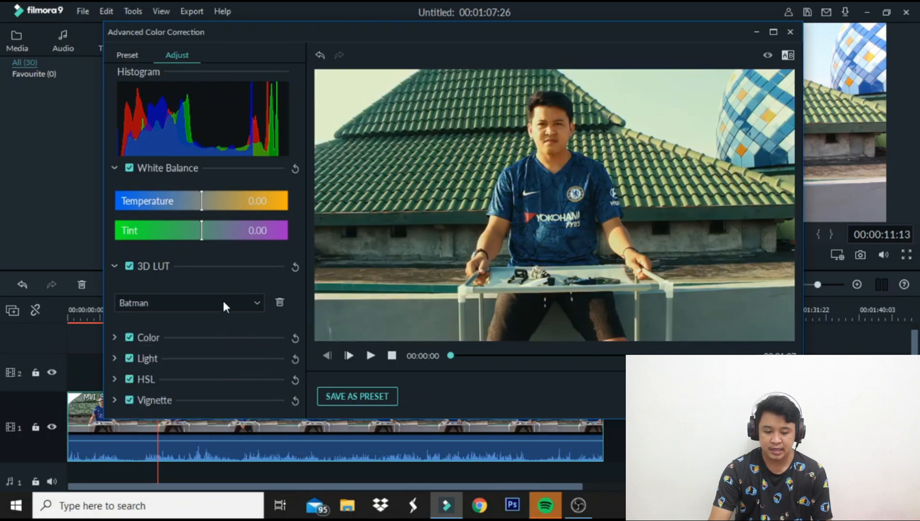
left_click(224, 307)
left_click(225, 347)
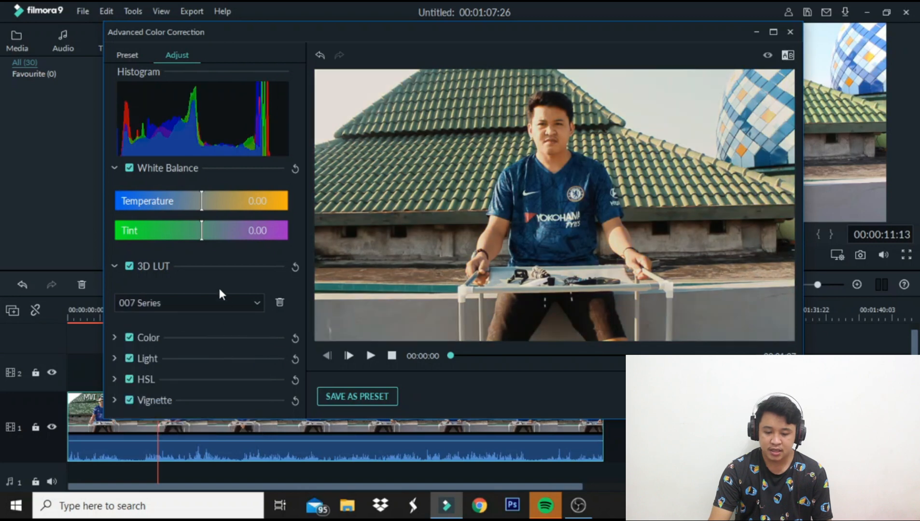
left_click(220, 302)
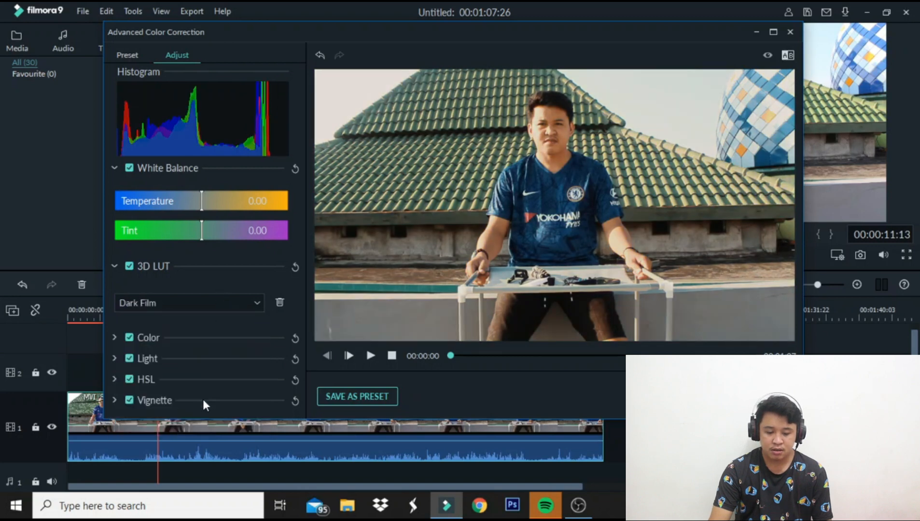
left_click(205, 402)
left_click(225, 307)
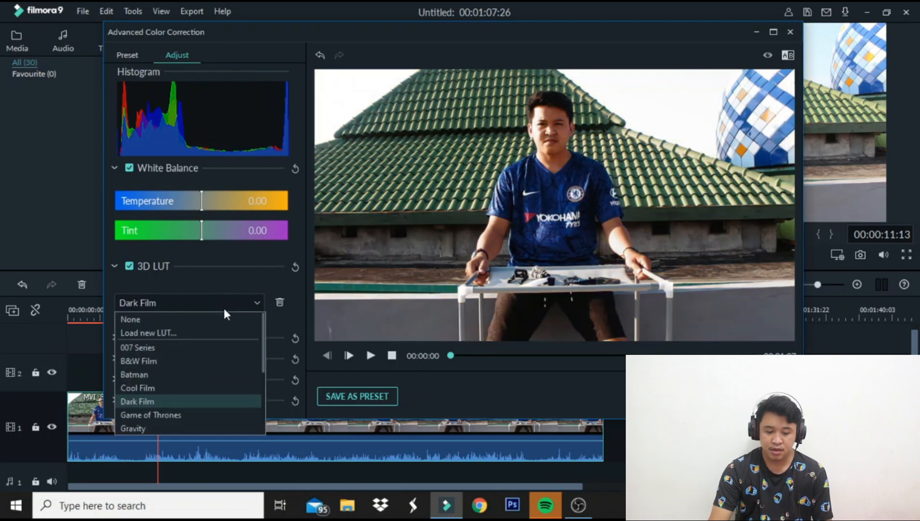
left_click(220, 383)
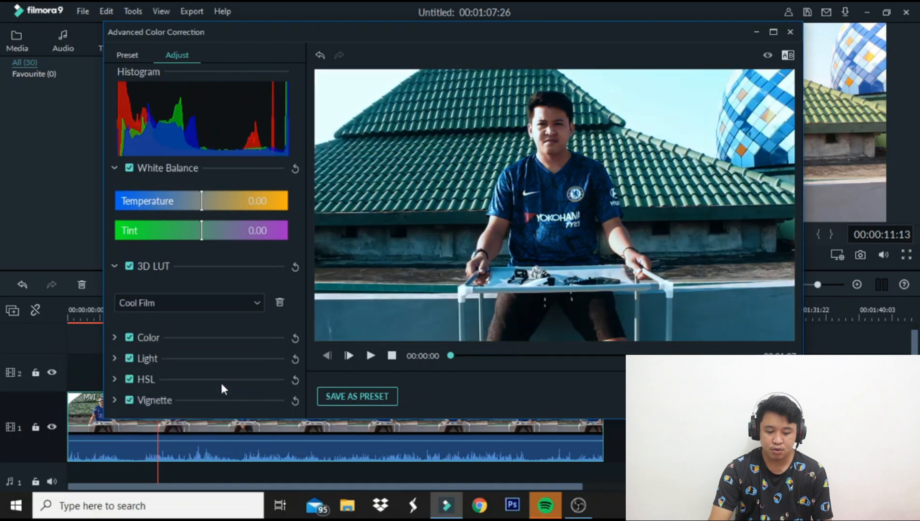
Try the Game of Thrones 3D LUT and set the clip's 3D LUT to Gravity
left_click(228, 309)
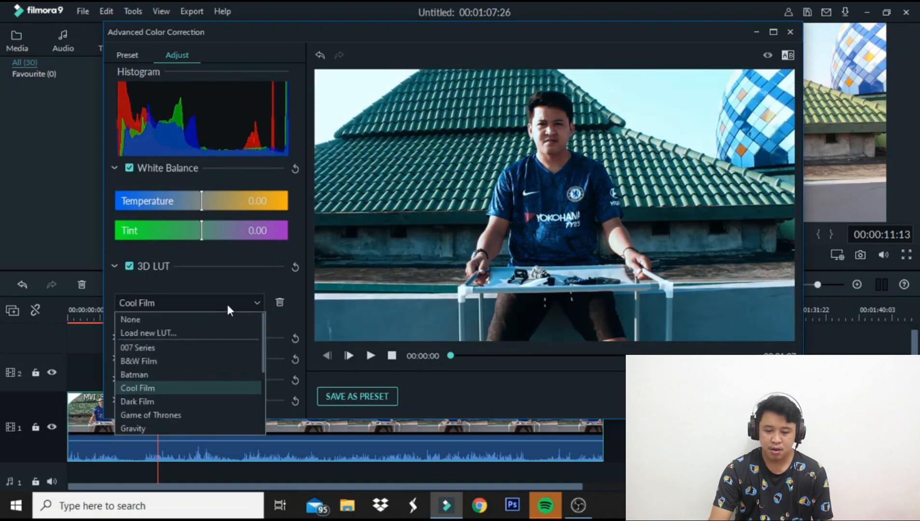
left_click(216, 414)
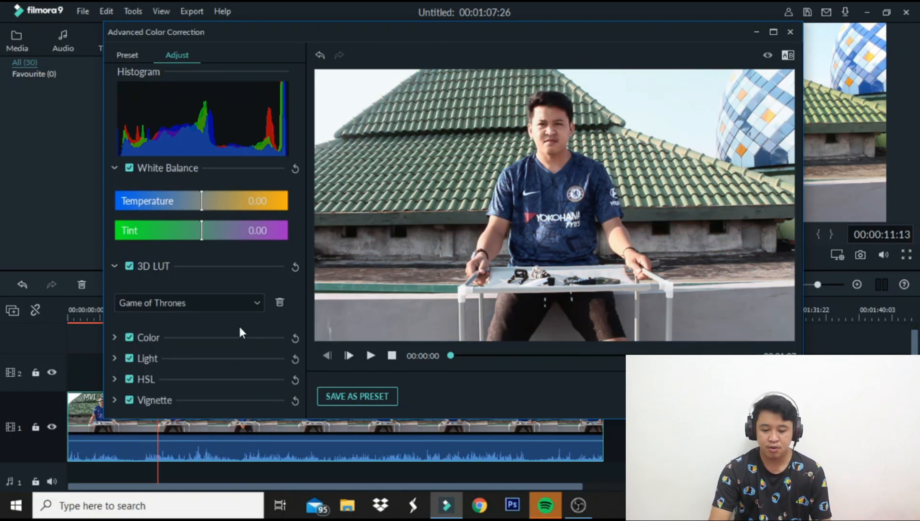
left_click(225, 303)
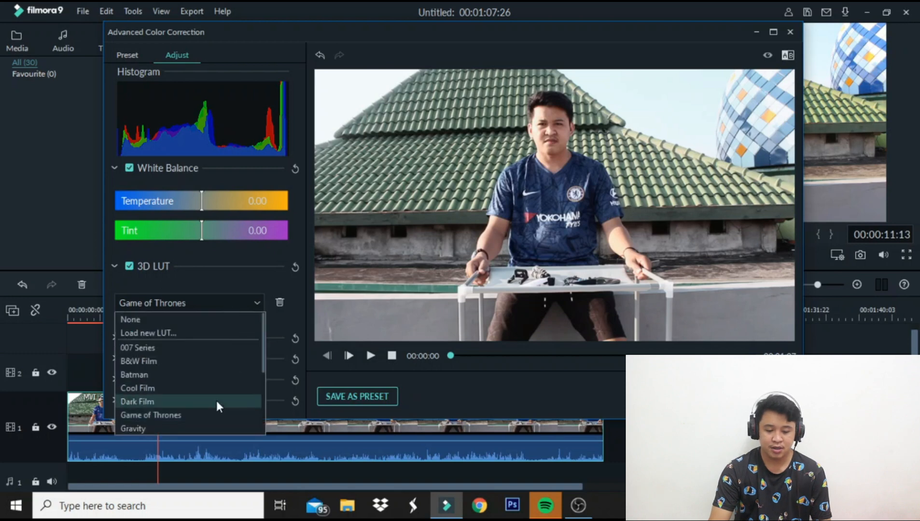
left_click(219, 422)
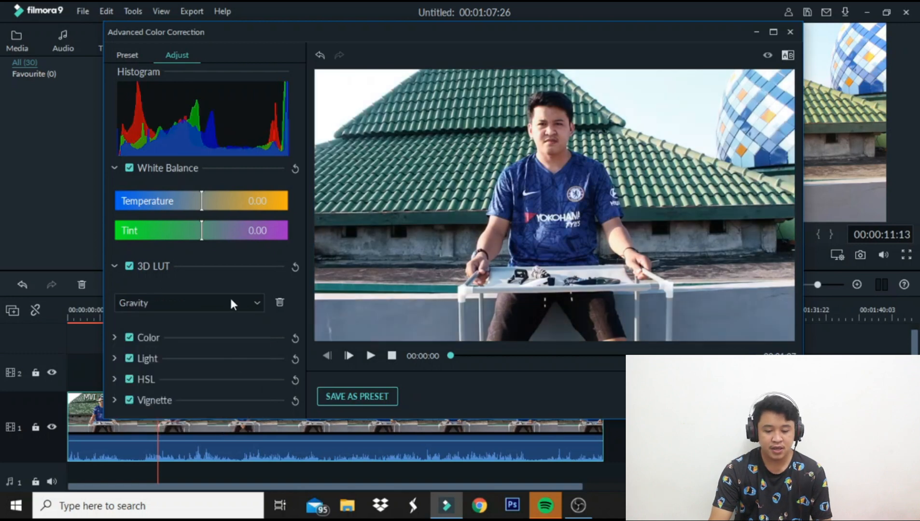
left_click(211, 303)
left_click(210, 303)
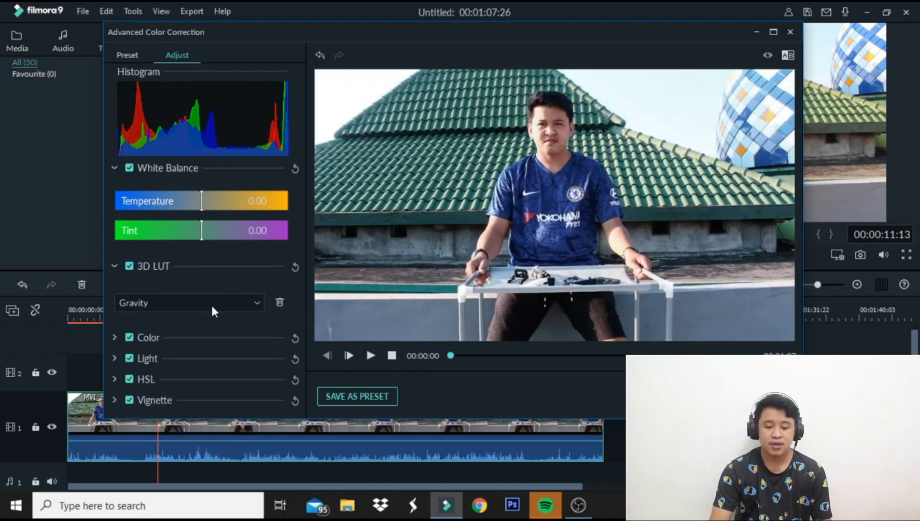
left_click(174, 266)
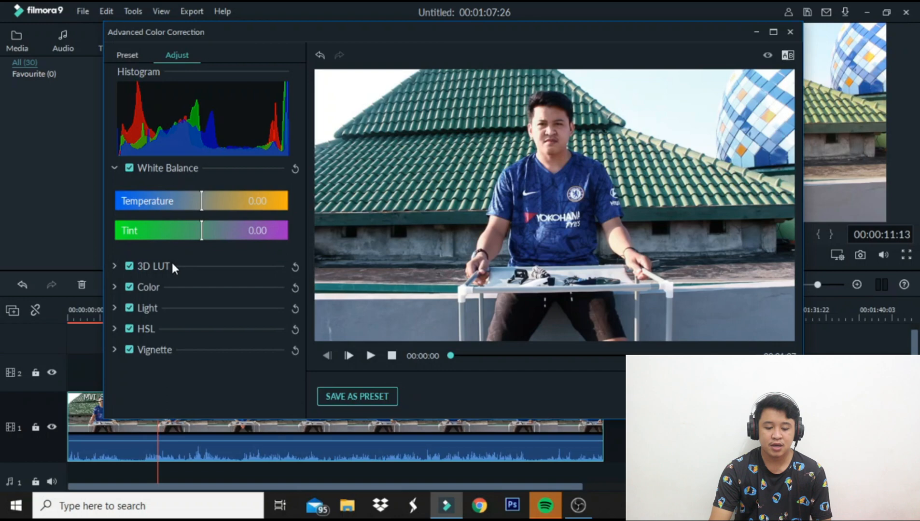
Lower the clip's exposure to -100 in the color adjustments
left_click(154, 287)
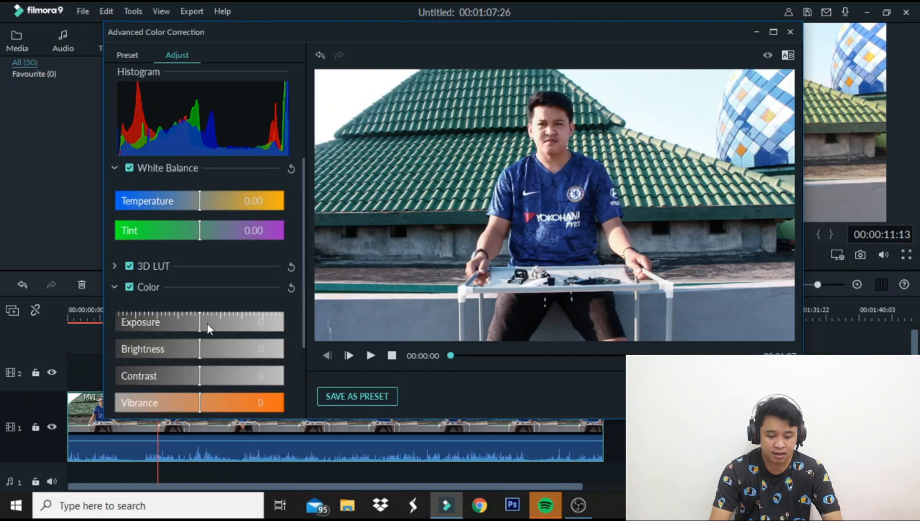
left_click_drag(200, 320, 85, 335)
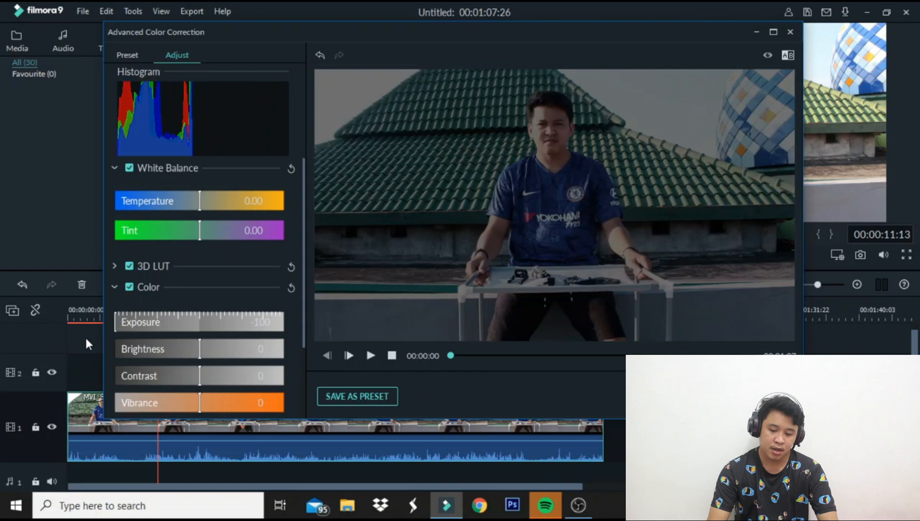
Set the clip's exposure back to 0 and collapse the Color adjustments
mouse_move(201, 337)
left_mouse_down()
mouse_move(295, 328)
mouse_move(199, 331)
left_mouse_up()
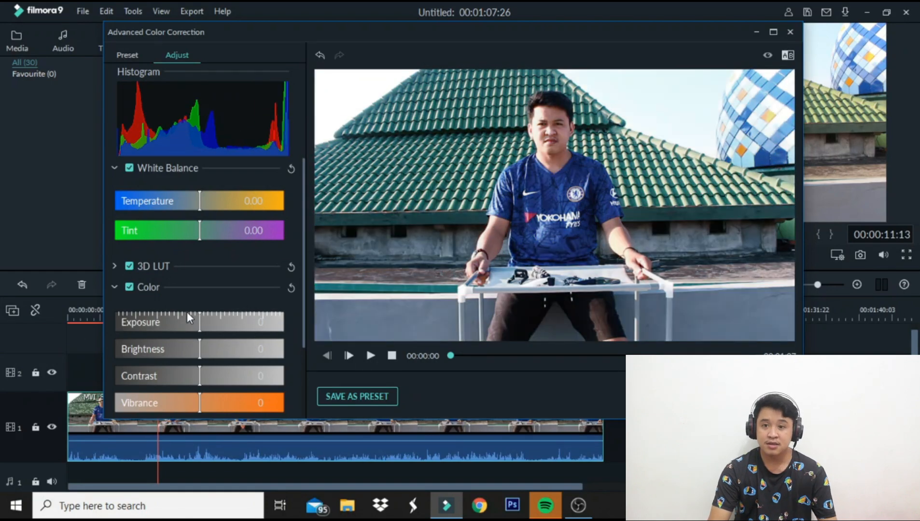
left_click(161, 292)
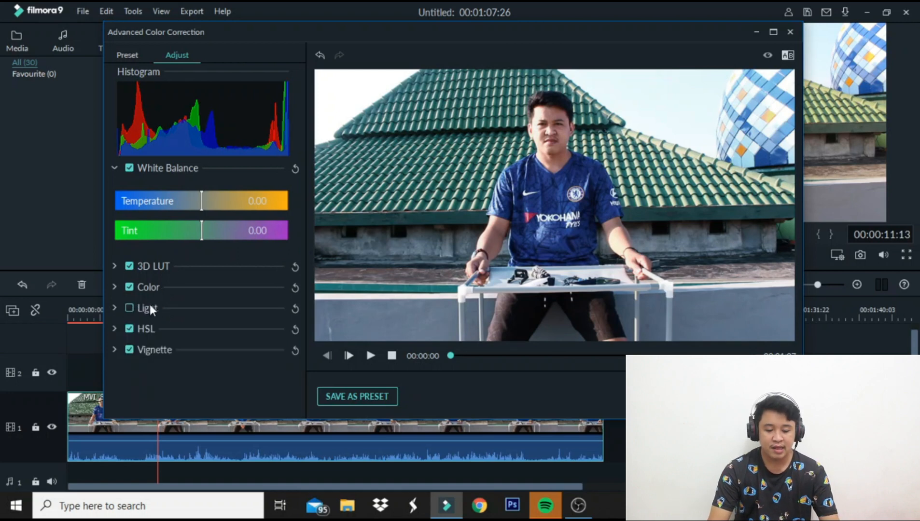
Slightly lower the clip's shadows in the Light adjustments, keeping Light enabled, and collapse that section
left_click(162, 308)
scroll(179, 313, "down", 2)
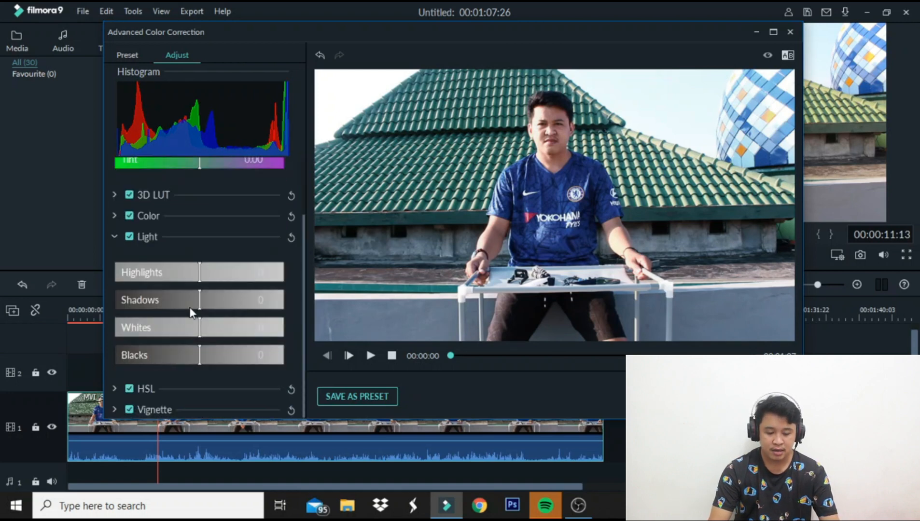
mouse_move(198, 297)
left_mouse_down()
mouse_move(106, 301)
mouse_move(249, 296)
mouse_move(287, 283)
mouse_move(198, 302)
left_mouse_up()
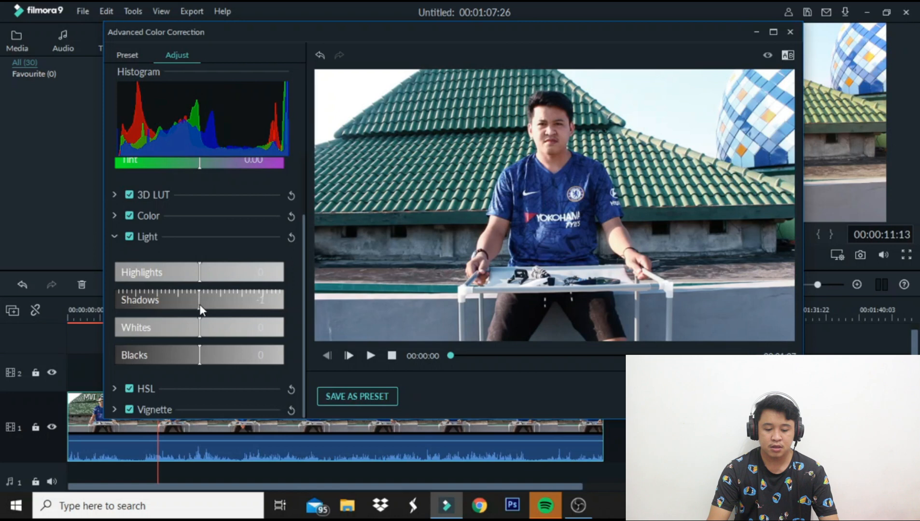
left_click(178, 237)
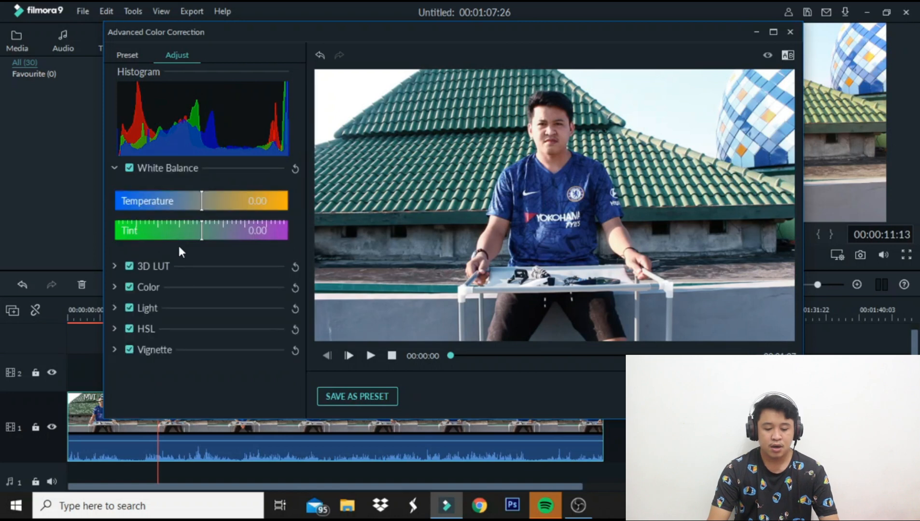
Examine the HSL hue, saturation and luminance controls for the blue and red colors, leaving HSL enabled
left_click(179, 329)
scroll(179, 331, "down", 2)
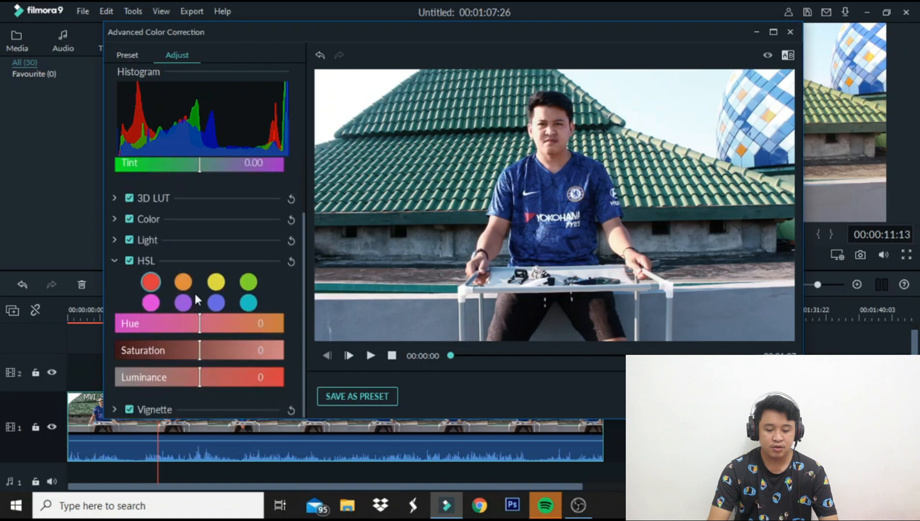
left_click(216, 304)
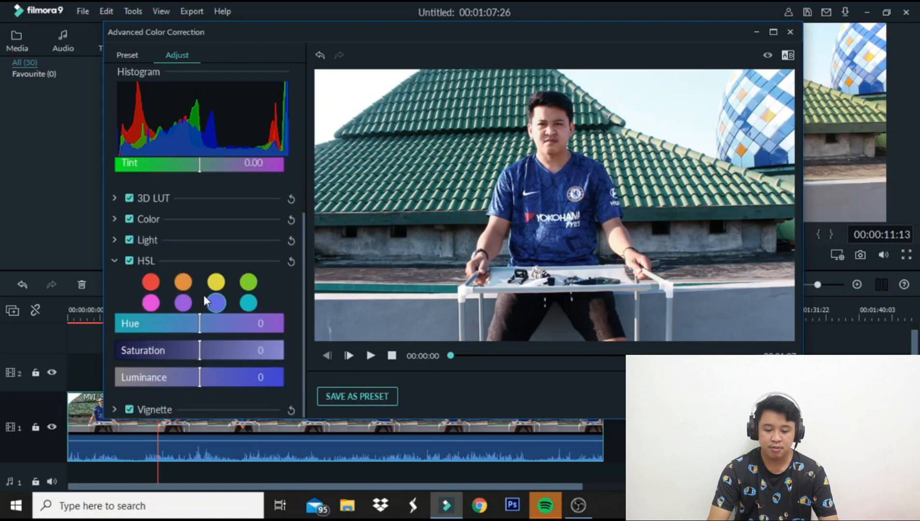
left_click(151, 283)
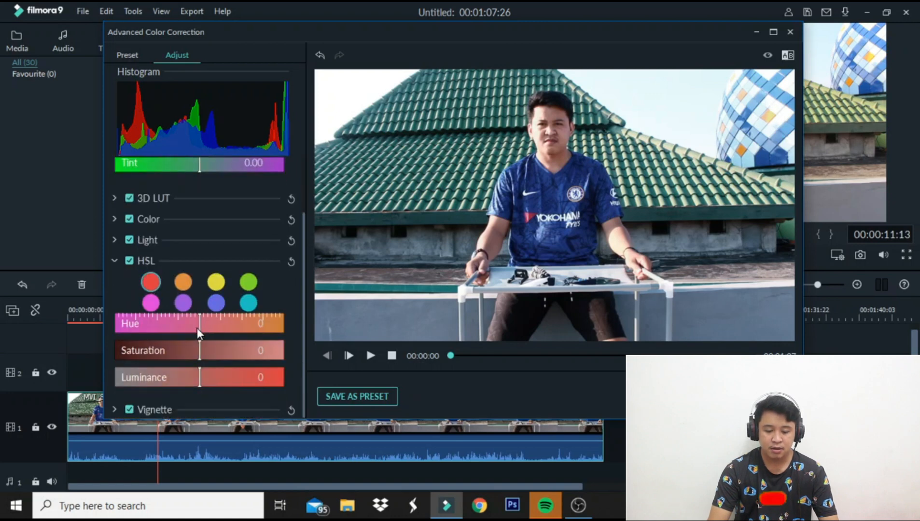
left_click_drag(200, 324, 199, 350)
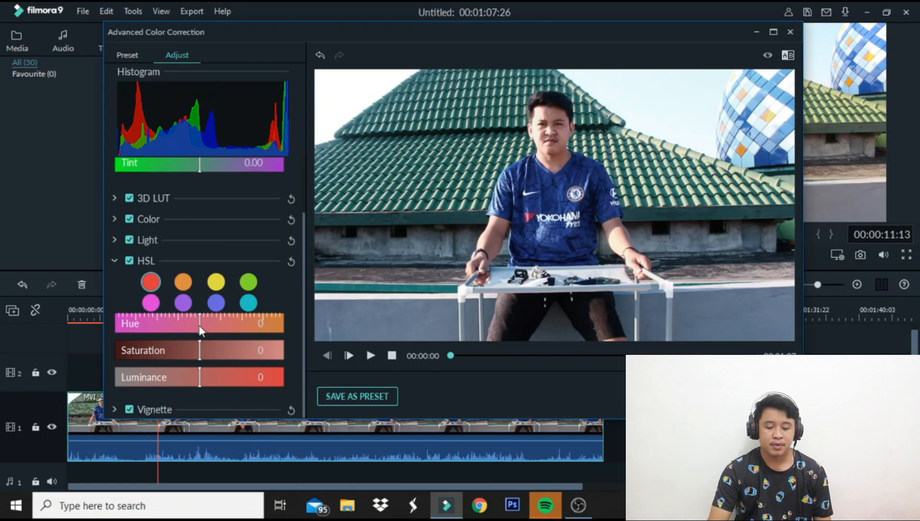
left_click(149, 263)
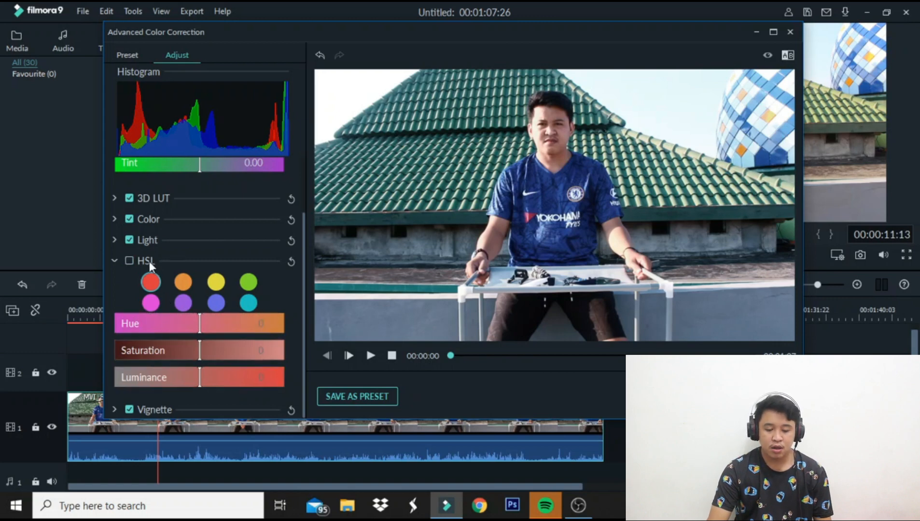
left_click(149, 263)
left_click(190, 258)
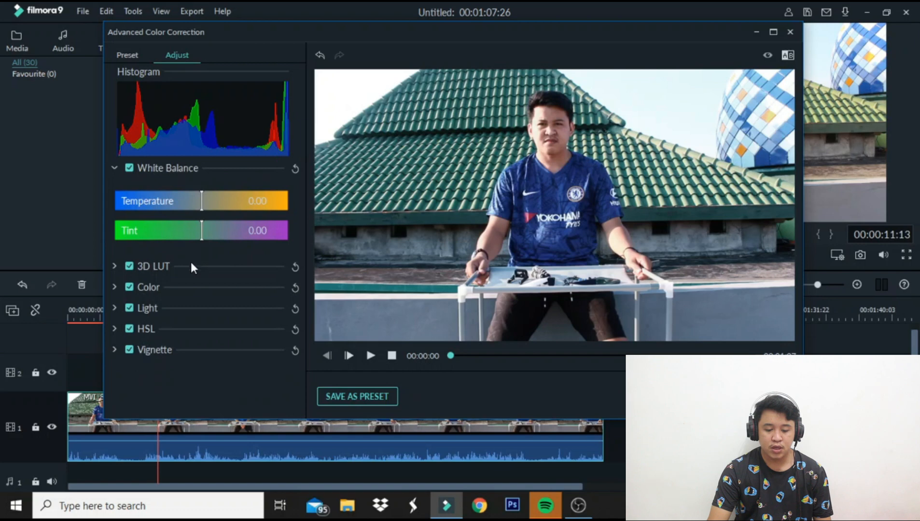
Examine the Vignette adjustments, including amount, size, roundness, feather, exposure and highlight
left_click(165, 353)
left_click(165, 351)
left_click(189, 345)
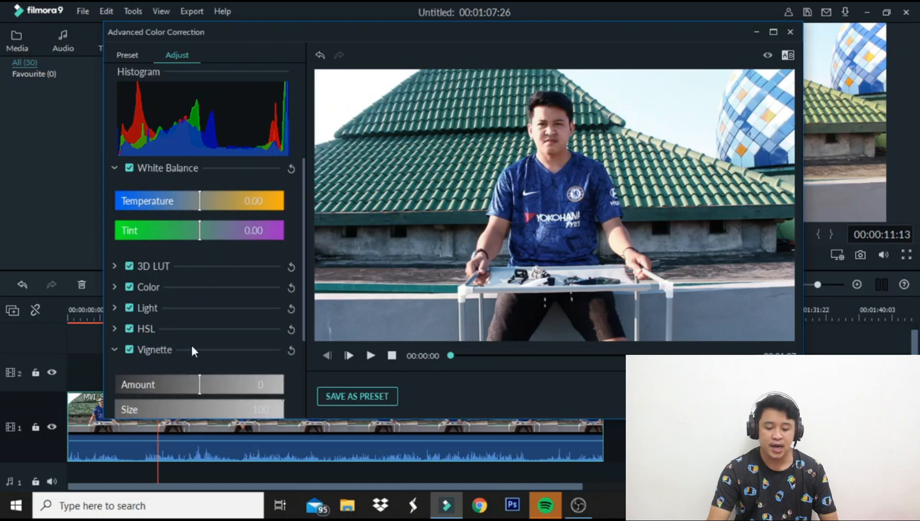
scroll(192, 346, "down", 3)
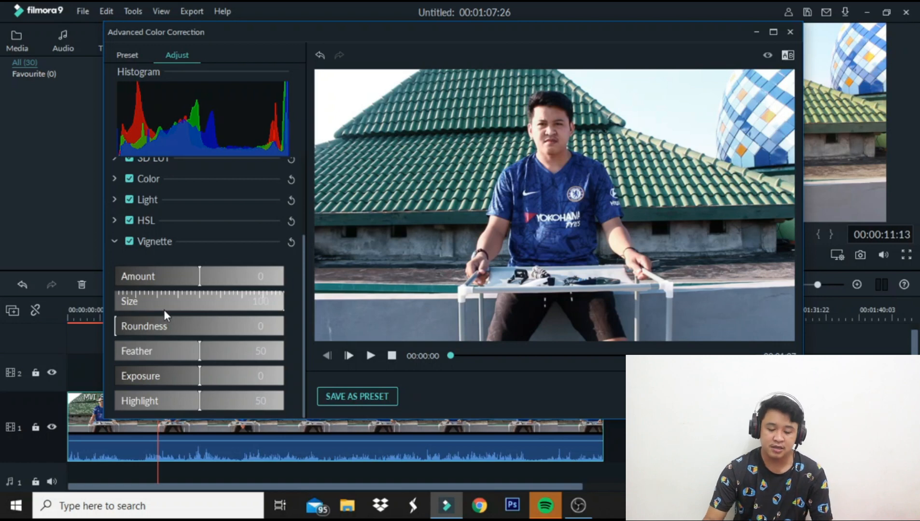
left_click(212, 240)
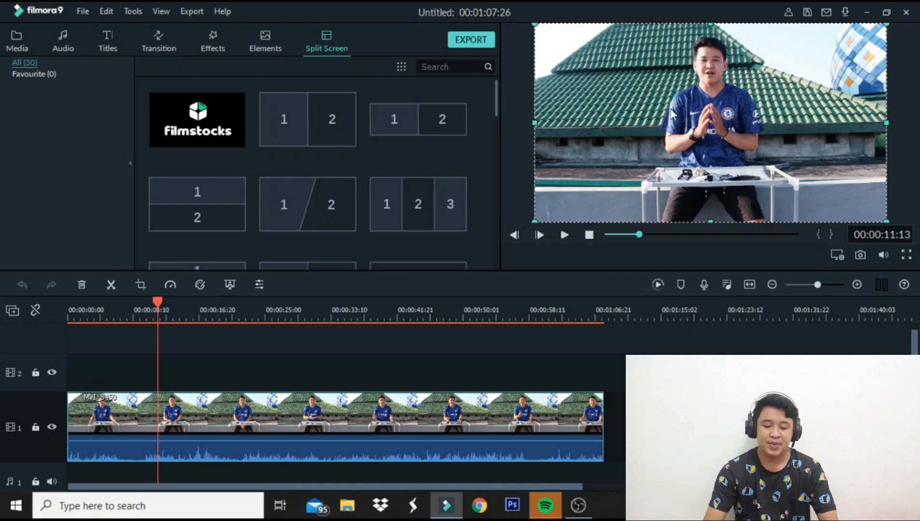
Apply a green Chroma Key to the timeline clip with the Green Screen tool and confirm it
left_click(229, 288)
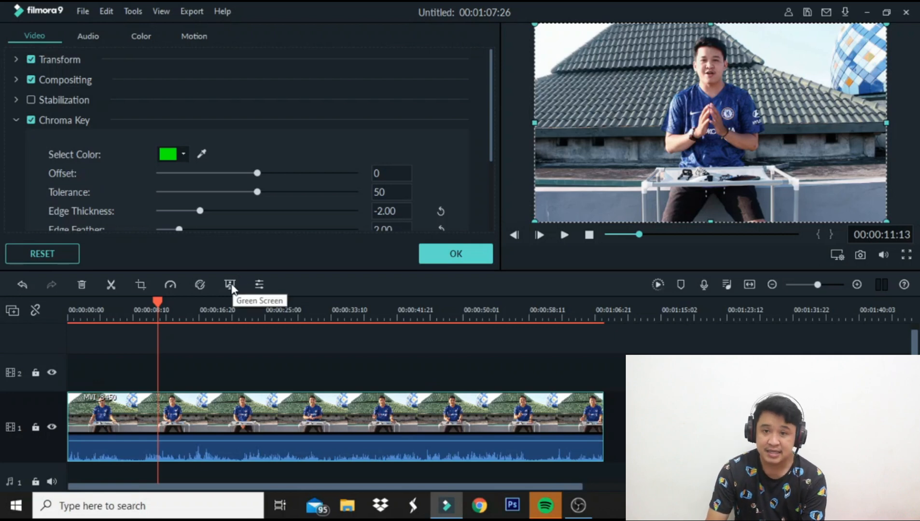
left_click(452, 256)
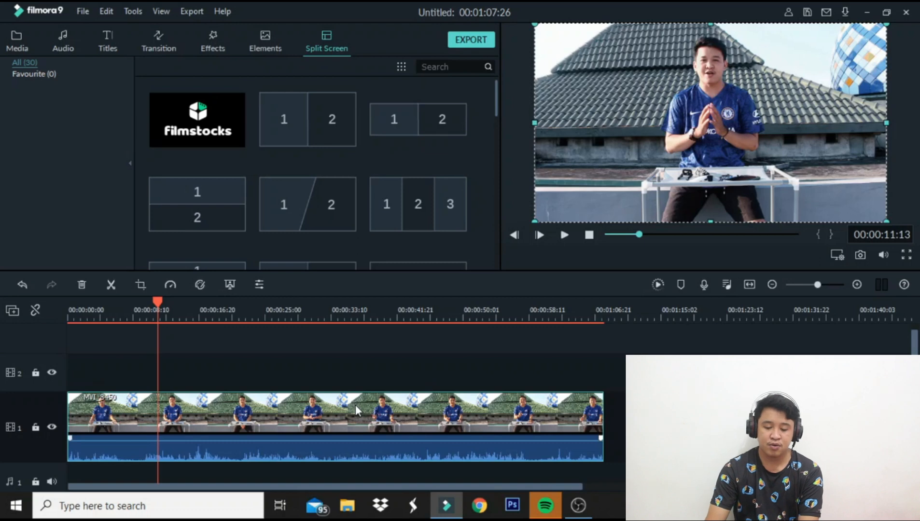
Try rotating the clip to 229.66 and back to 0, and undo a trial scale of 158.62 %
double_click(242, 423)
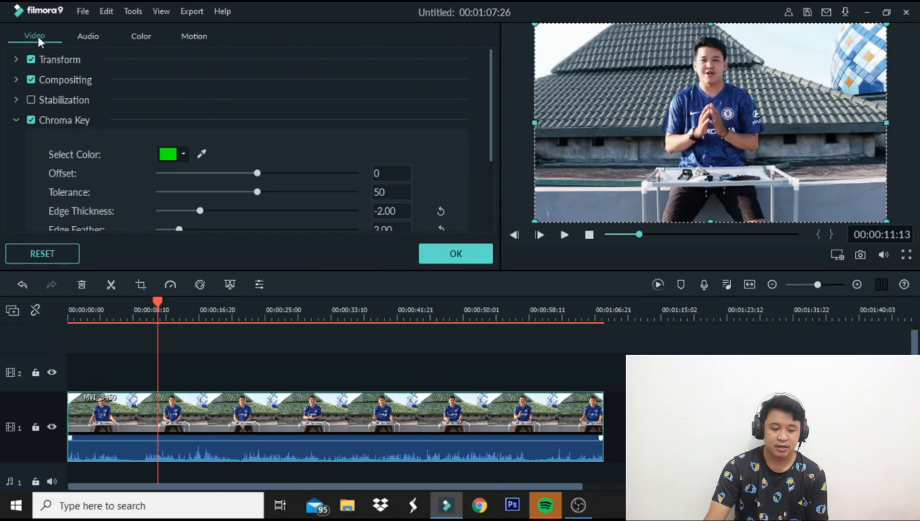
left_click(76, 57)
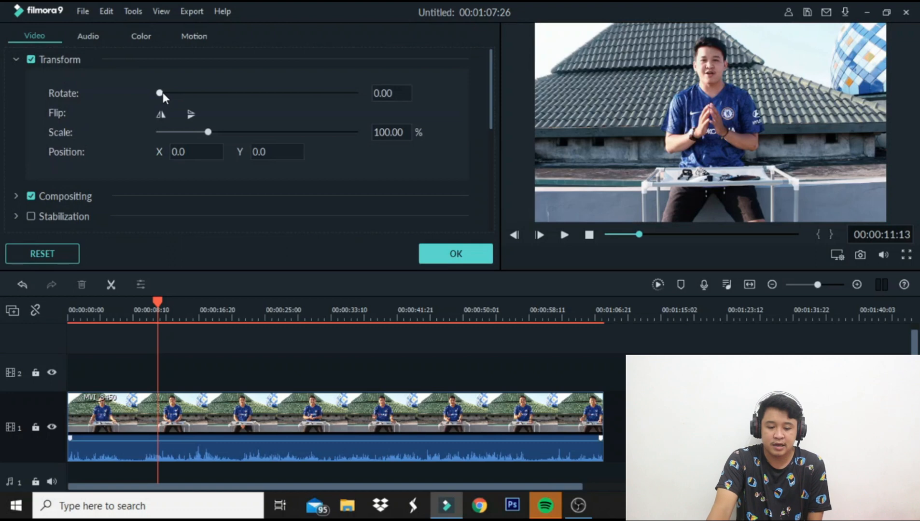
left_click_drag(160, 92, 284, 98)
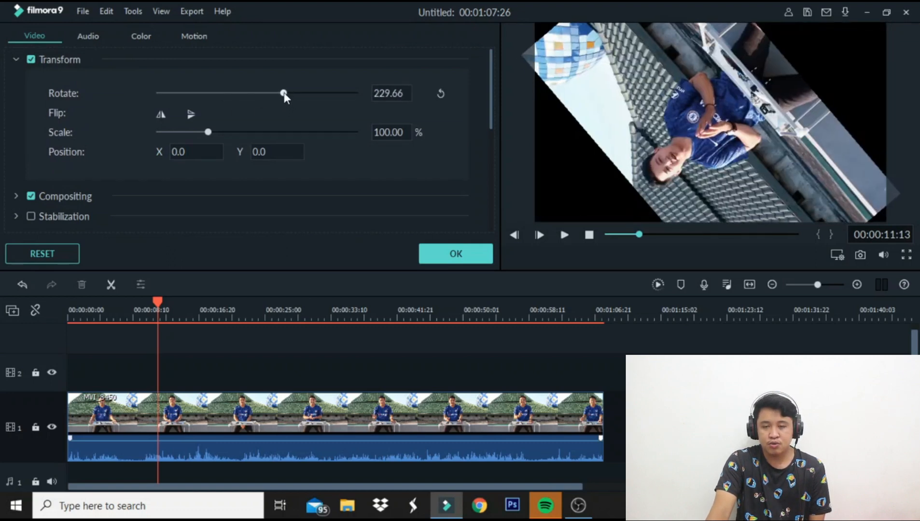
left_click_drag(284, 93, 76, 94)
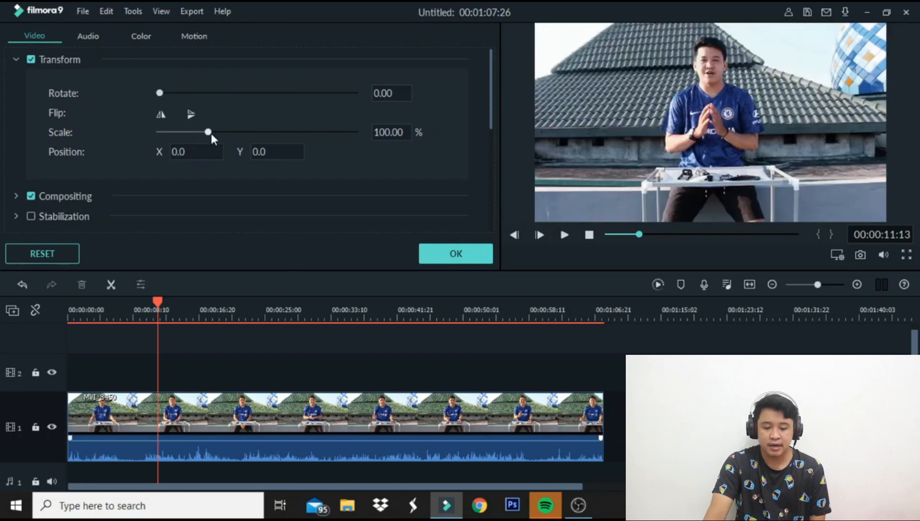
left_click_drag(209, 133, 239, 164)
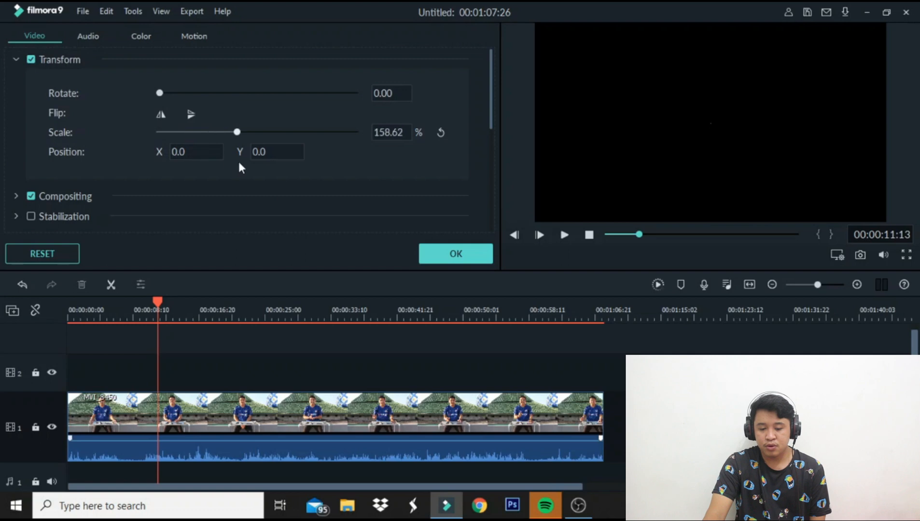
key("ctrl+z")
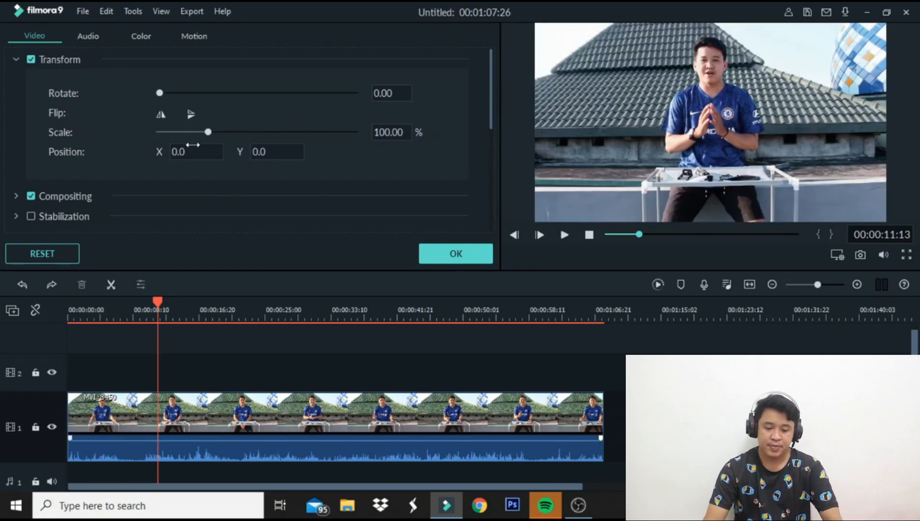
left_click(76, 60)
left_click(76, 59)
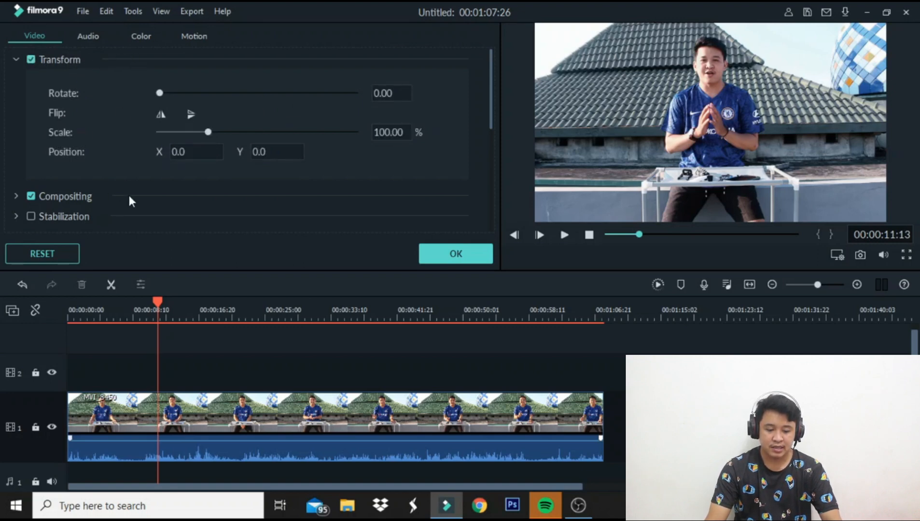
Set the clip's compositing blending mode to Darken
scroll(129, 195, "down", 5)
scroll(130, 193, "up", 3)
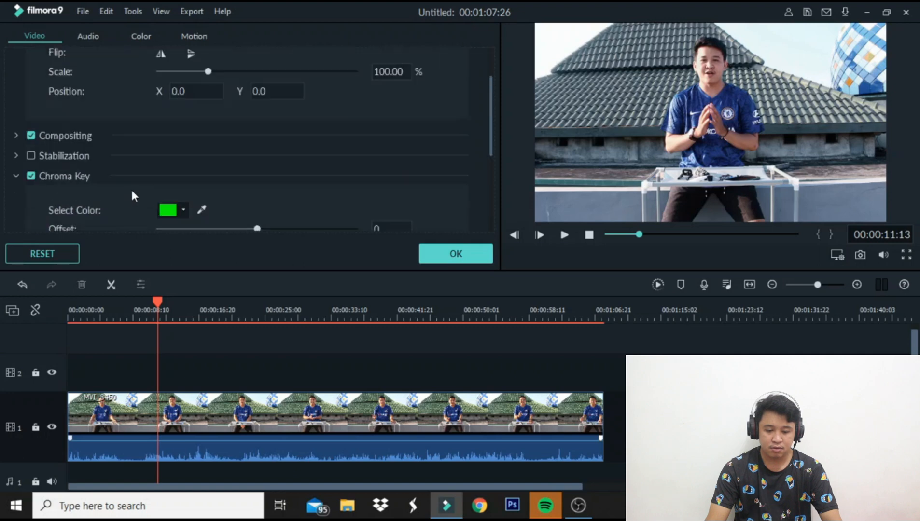
left_click(84, 135)
left_click(85, 135)
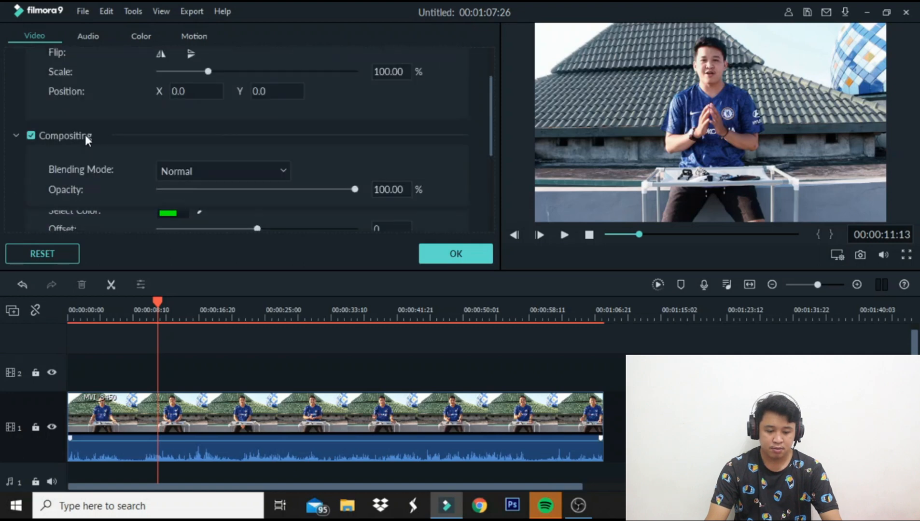
left_click(209, 172)
left_click(209, 202)
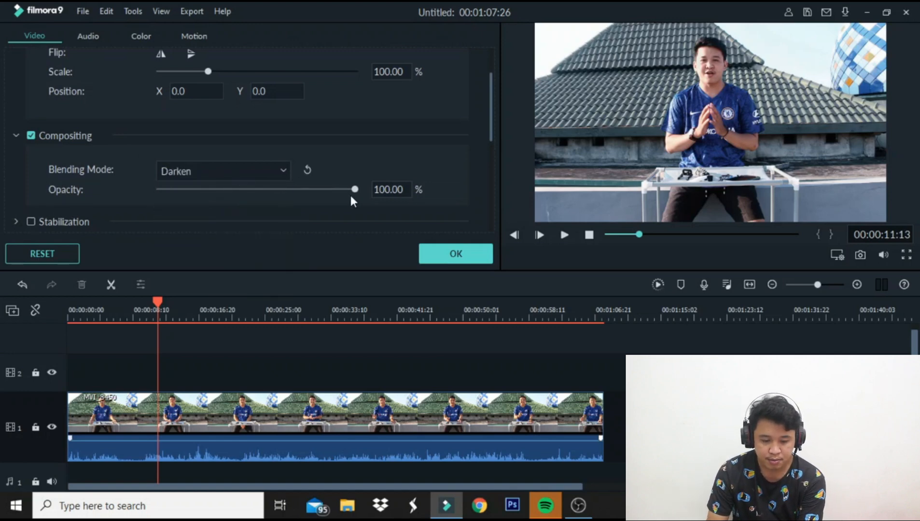
Try lowering the clip's opacity and returning it to 100 %, and try switching the blending mode to Normal
mouse_move(355, 192)
left_mouse_down()
mouse_move(219, 195)
mouse_move(363, 199)
left_mouse_up()
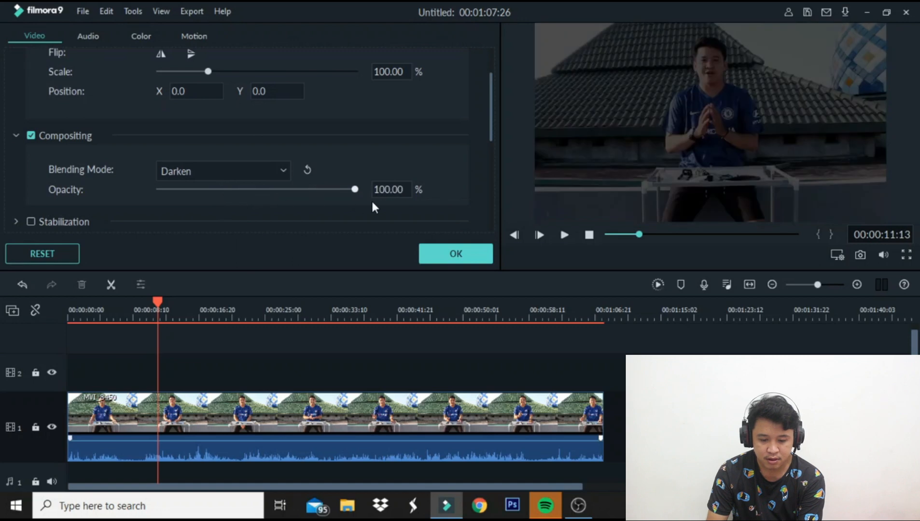
left_click(265, 168)
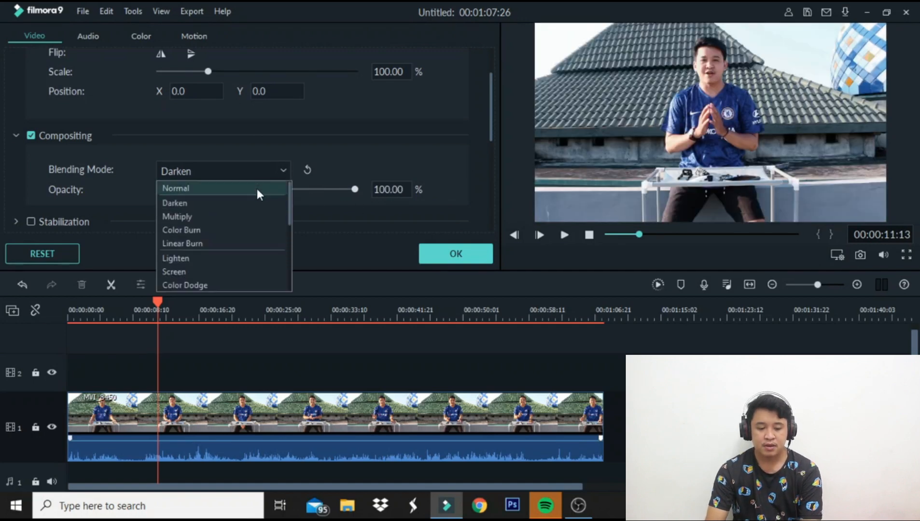
left_click(257, 188)
scroll(255, 167, "down", 1)
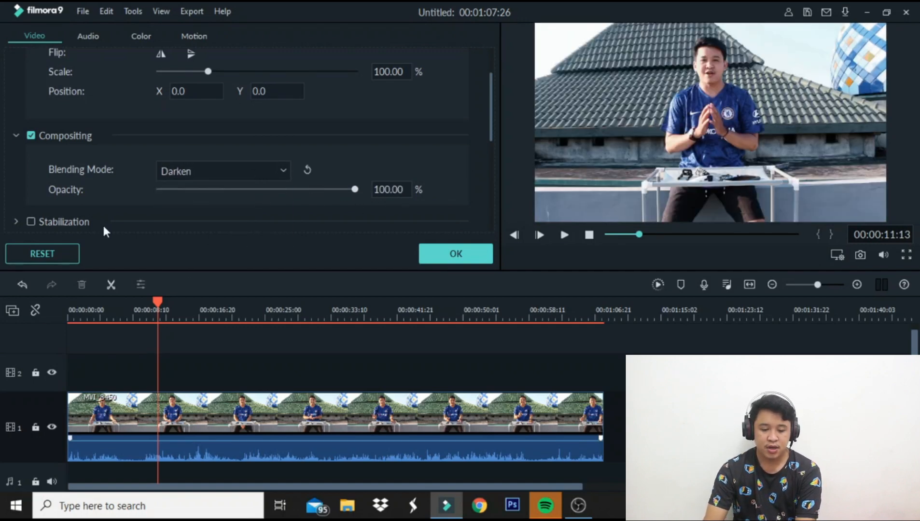
Enable Stabilization for the clip, start its analysis and cancel the analysis
left_click(35, 220)
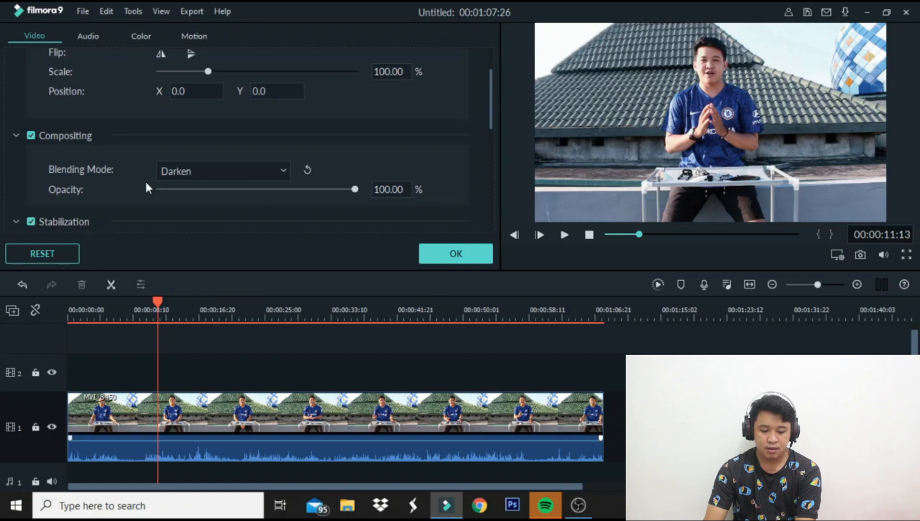
scroll(147, 183, "down", 3)
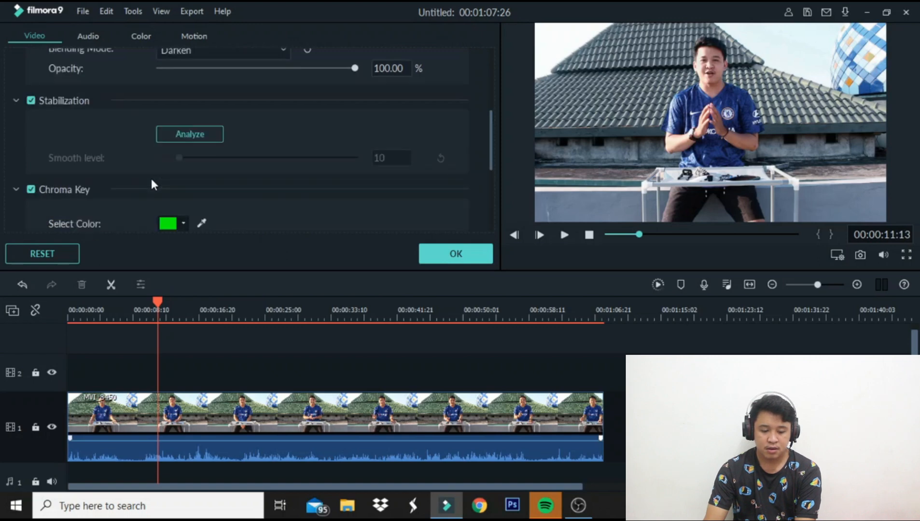
left_click(189, 136)
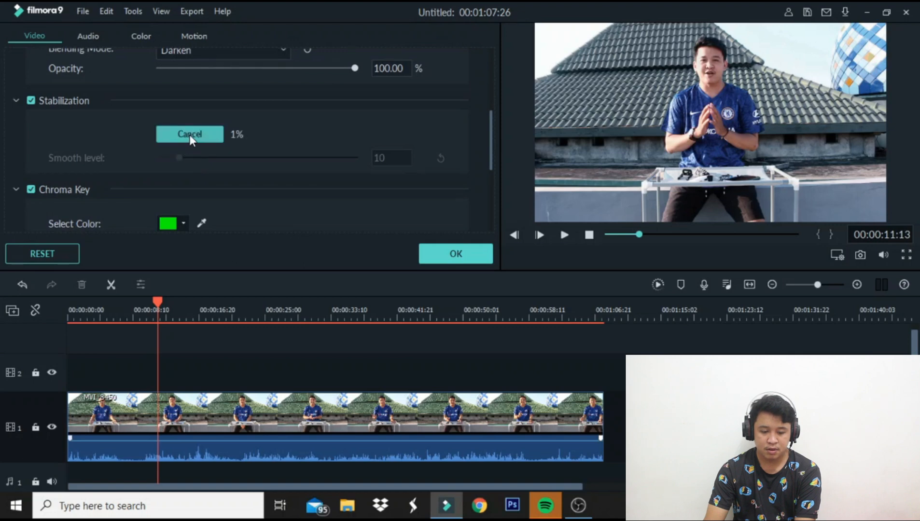
left_click(191, 133)
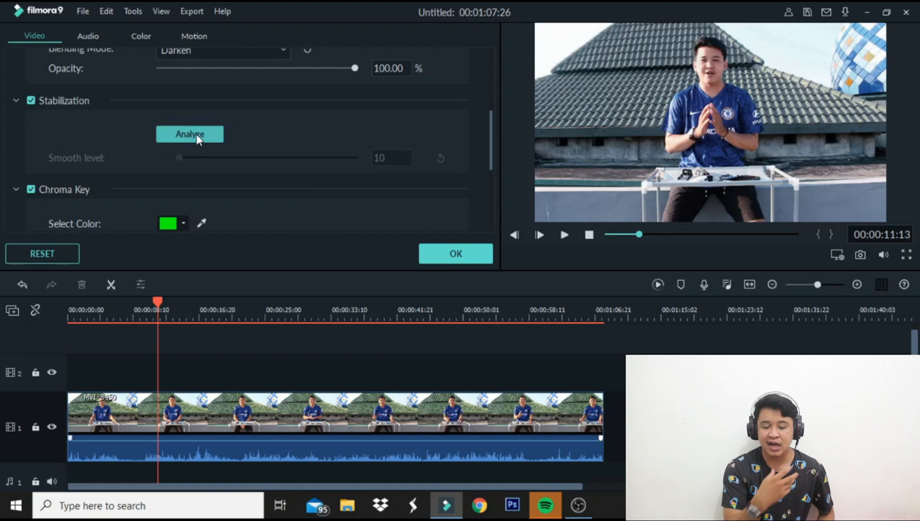
Review the clip's Chroma Key settings, from the key color down to Alpha Channel
scroll(75, 193, "down", 2)
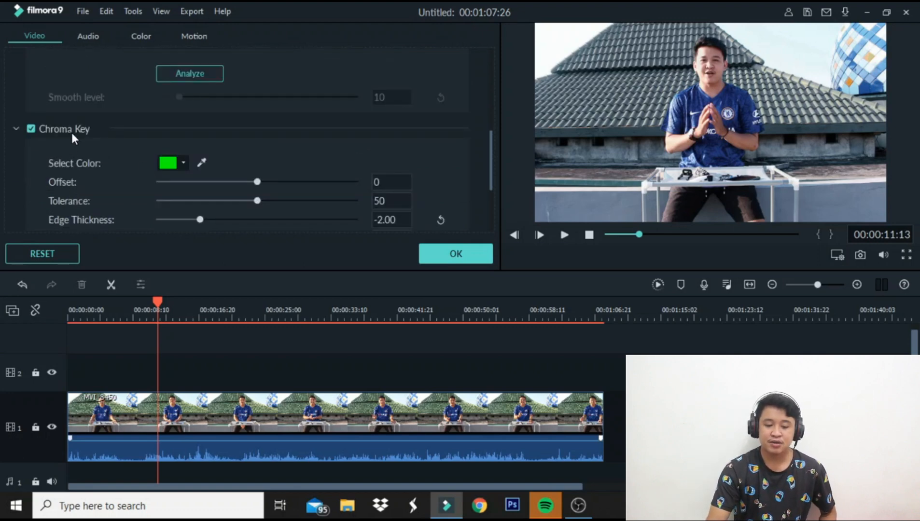
scroll(111, 171, "down", 2)
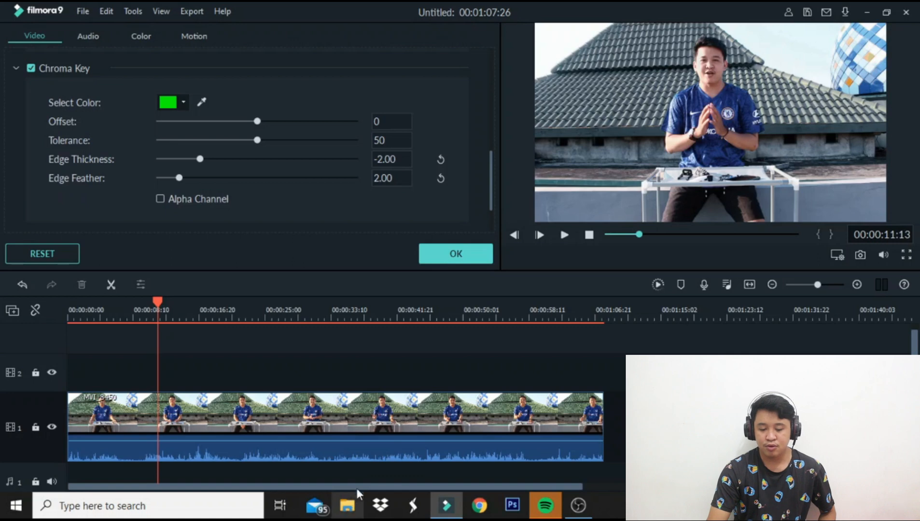
Close the MVI_8450 clip's video settings and place the videoplayback clip at the start of video track 2
left_click(456, 253)
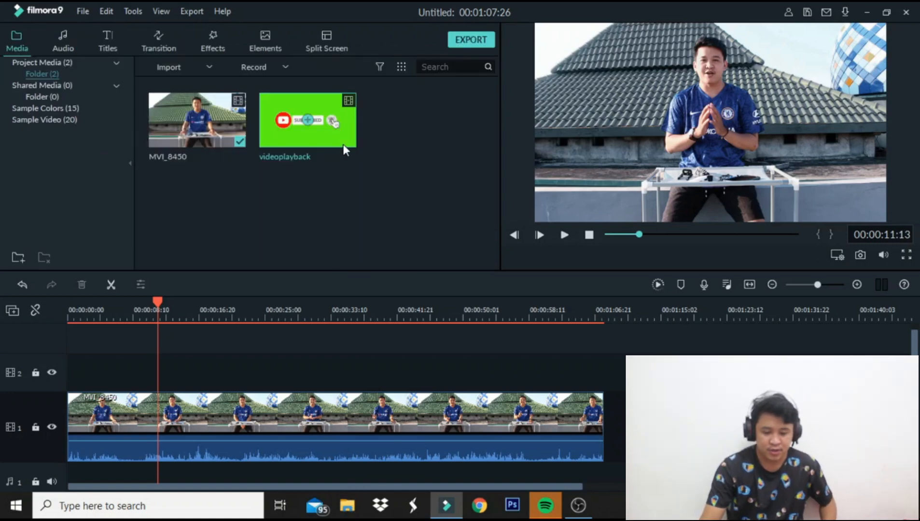
double_click(309, 418)
left_click(455, 253)
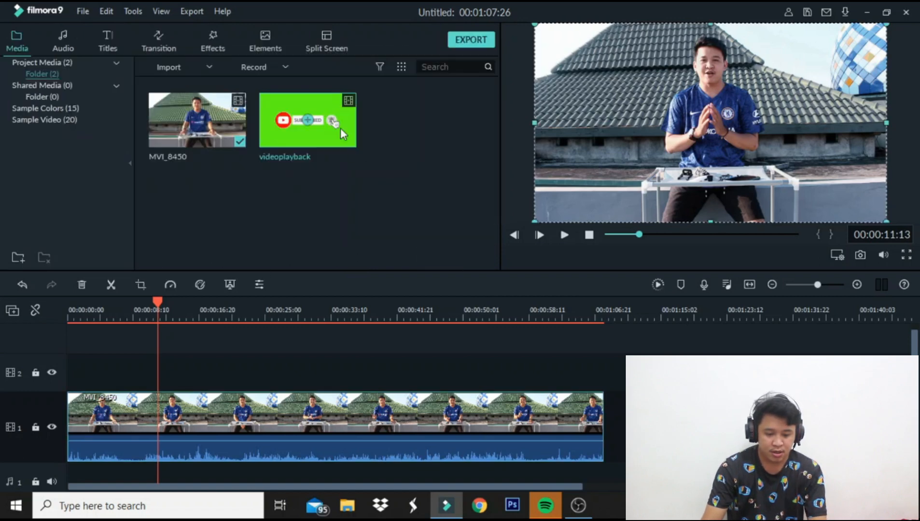
left_click_drag(340, 125, 73, 372)
left_click(101, 367)
Enable Chroma Key with the green key color on the videoplayback clip and set its Offset to 51
double_click(125, 370)
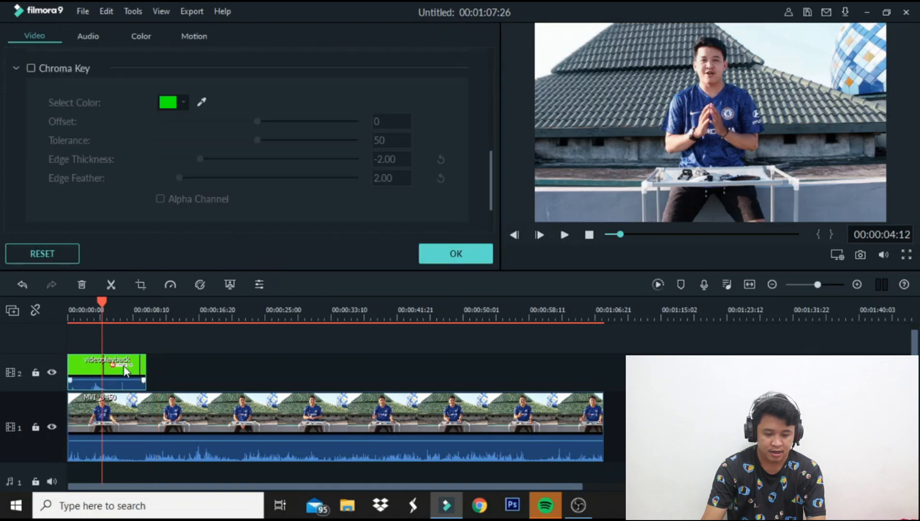
left_click(30, 68)
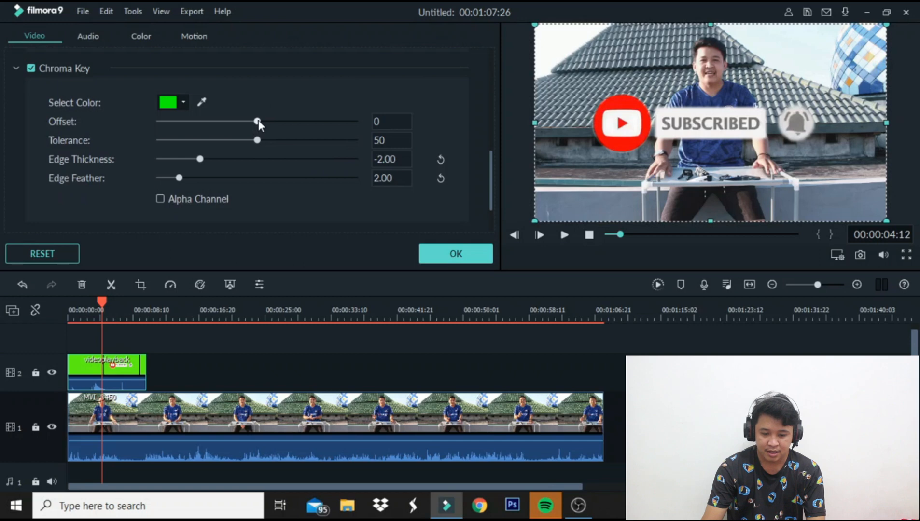
left_click(30, 68)
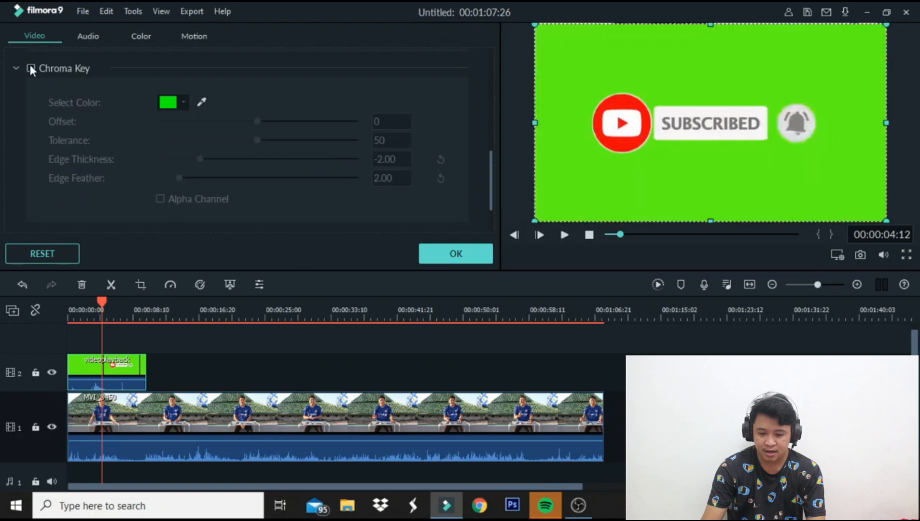
left_click(32, 68)
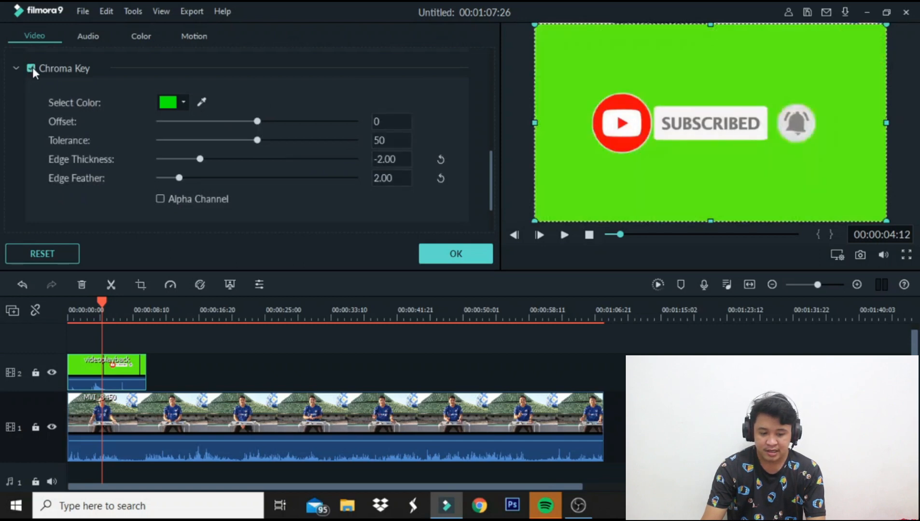
left_click_drag(256, 121, 306, 123)
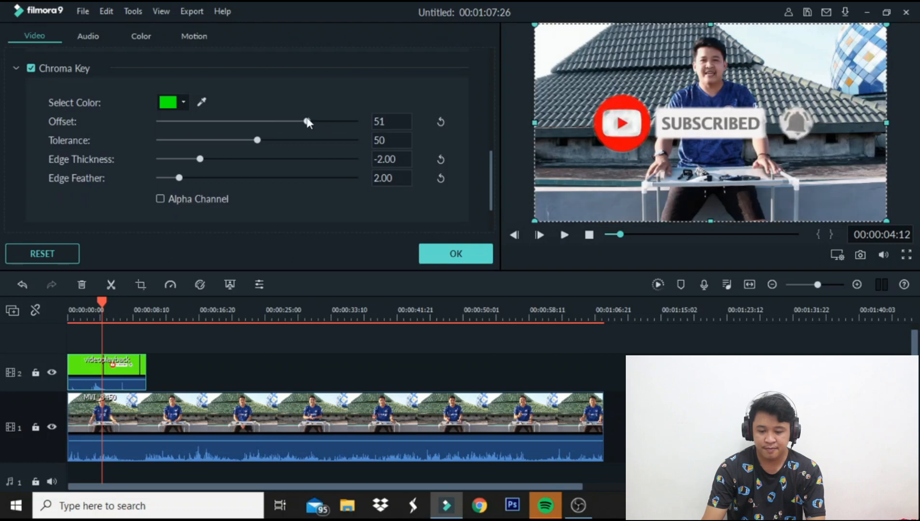
left_click(449, 253)
Play the keyed overlay briefly and review the remaining video settings of the clip down to Auto Enhance
key("space")
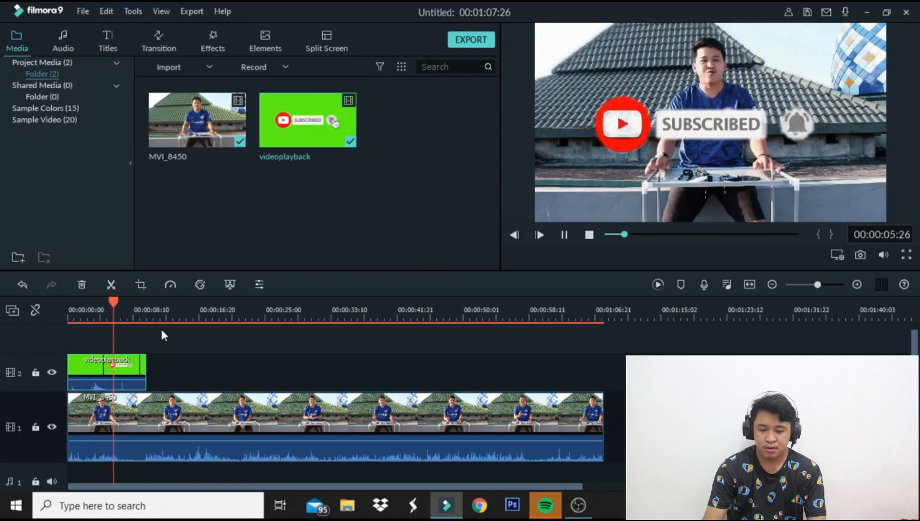
key("space")
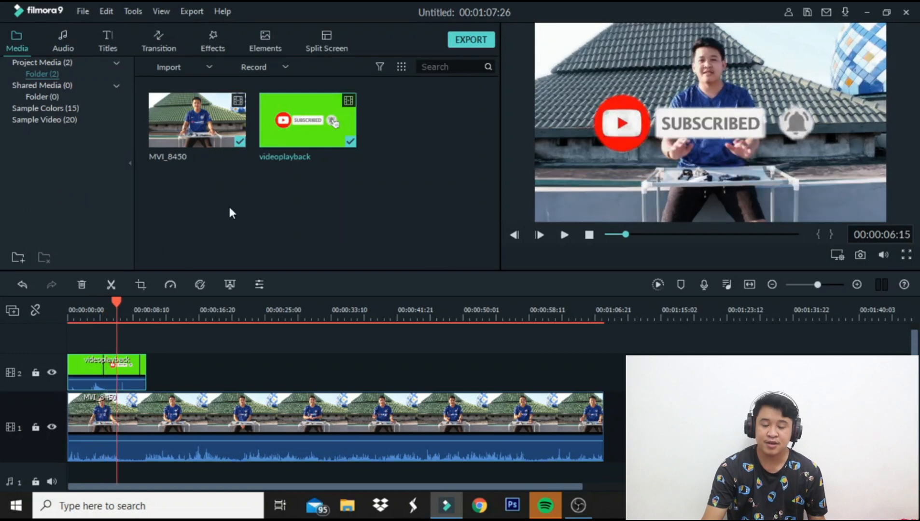
left_click(258, 285)
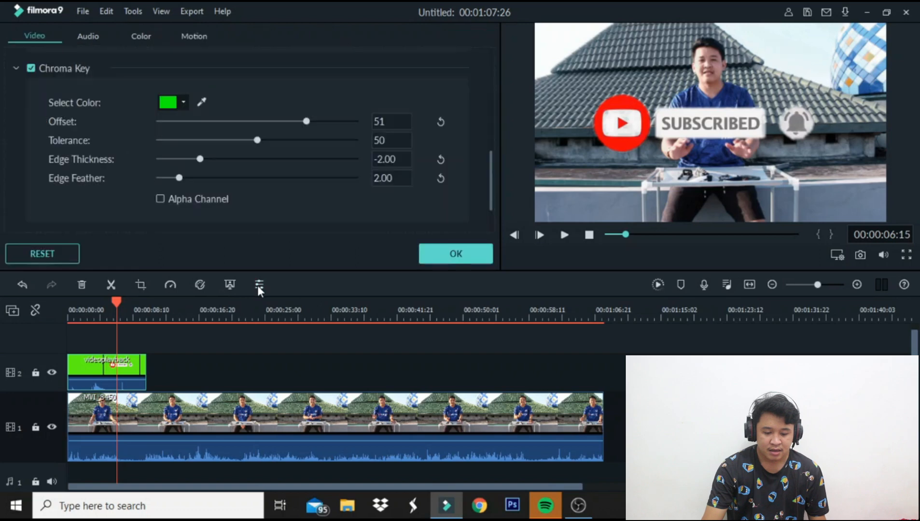
scroll(203, 203, "down", 2)
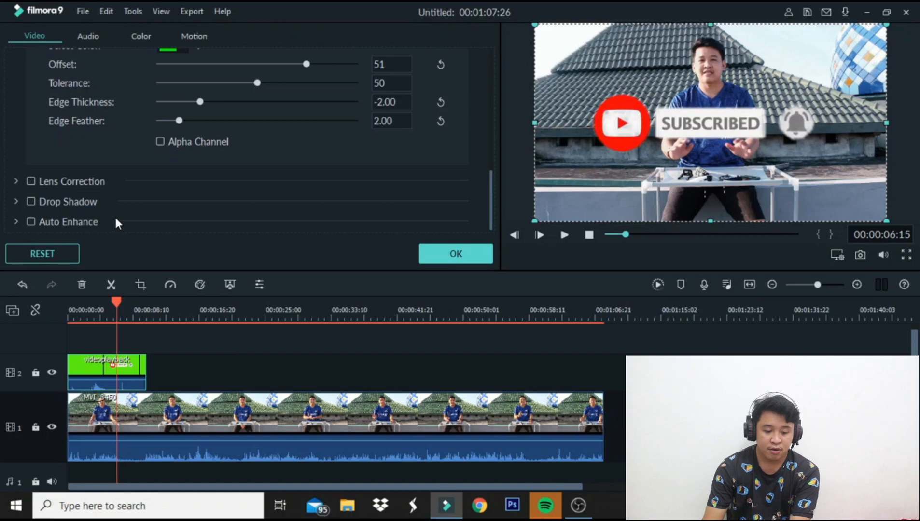
left_click(447, 255)
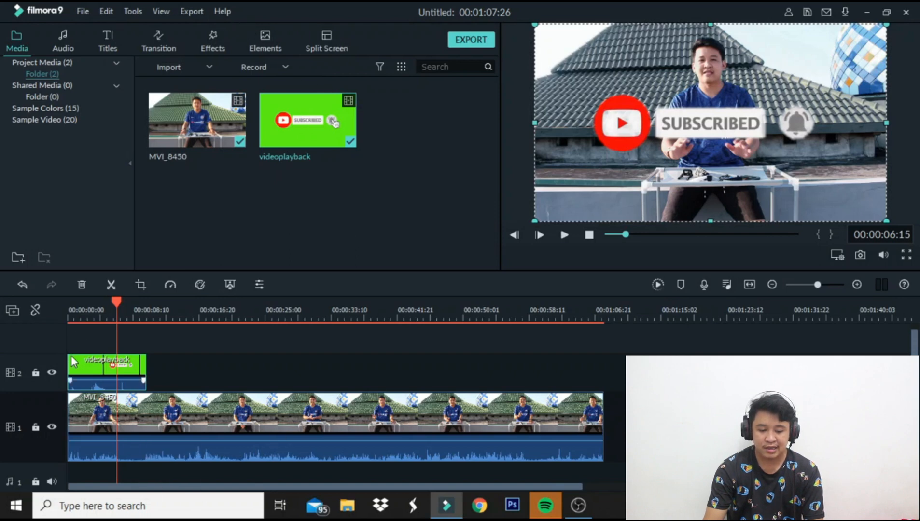
scroll(36, 396, "down", 1)
scroll(58, 420, "up", 1)
scroll(68, 432, "down", 1)
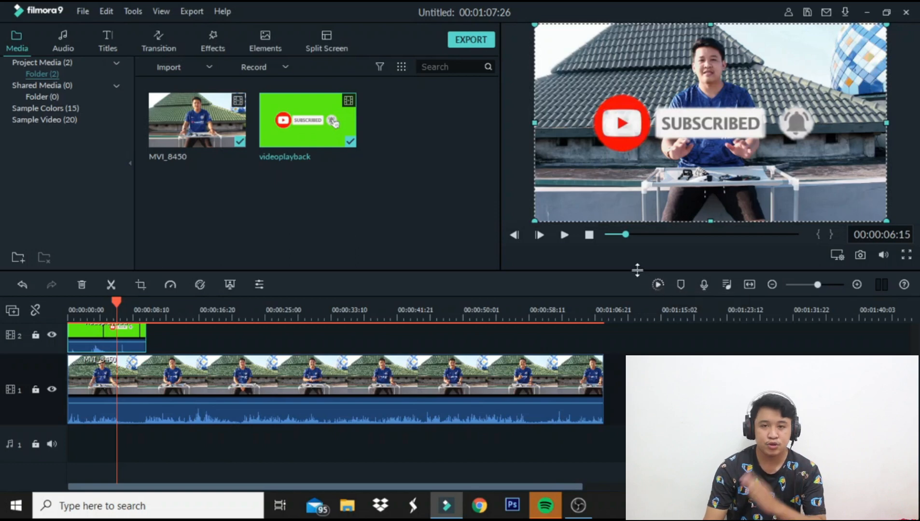
Start a local MP4 export of the project and name the output file fsafaf
left_click(464, 45)
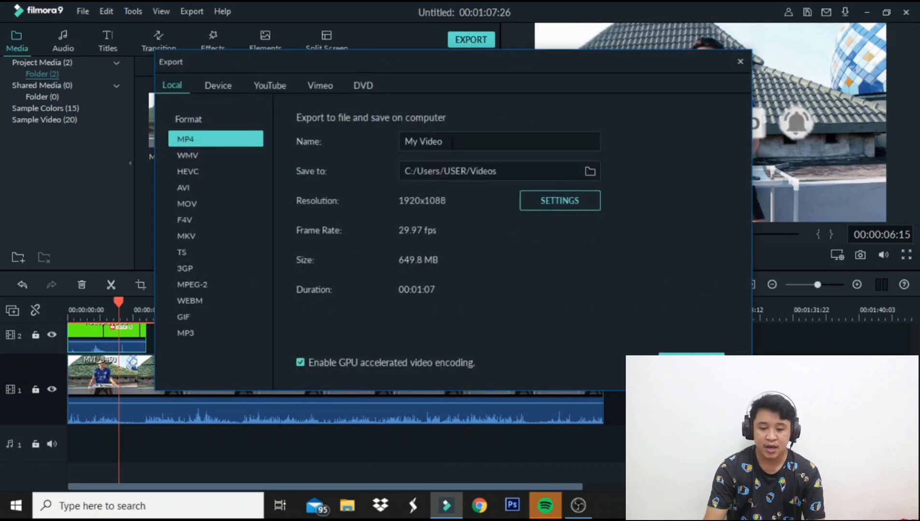
left_click_drag(443, 141, 405, 142)
type("fsafaf")
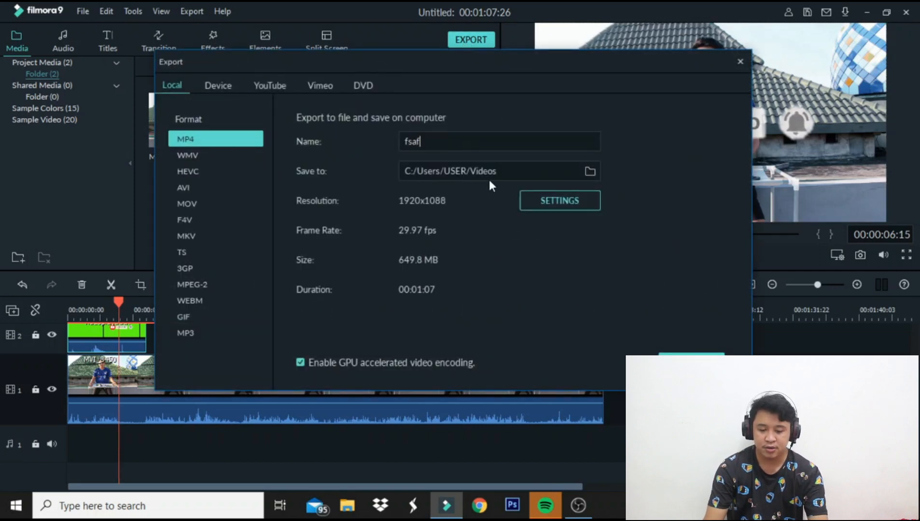
Set the export's frame rate to 30 fps and its video bit rate to 30000 kbps
left_click(581, 202)
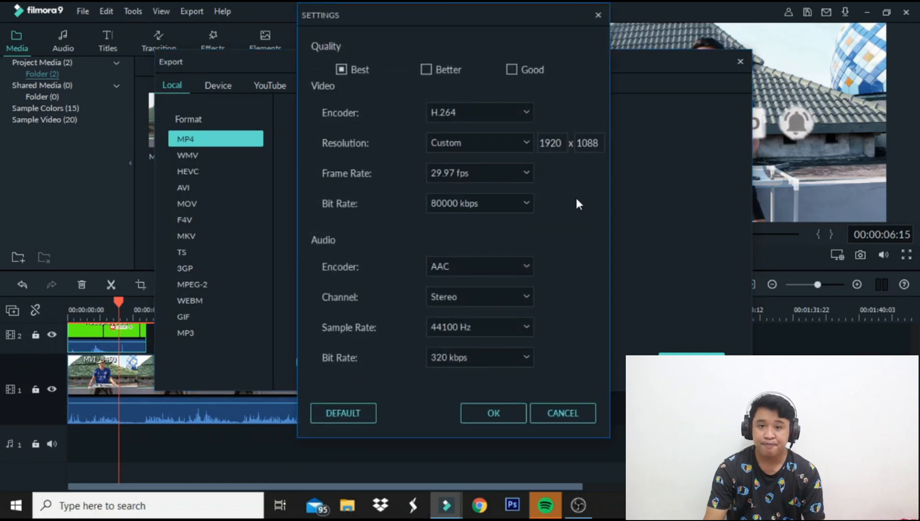
left_click(514, 171)
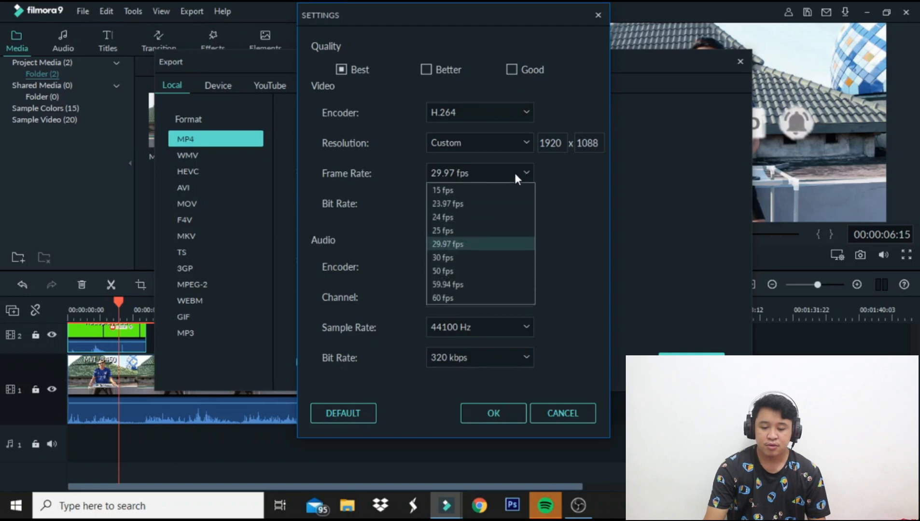
left_click(509, 258)
left_click(504, 204)
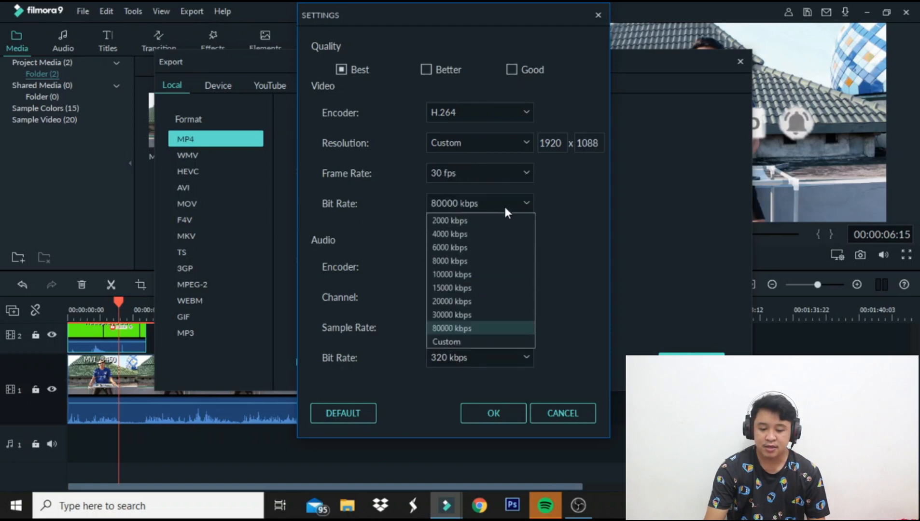
left_click(490, 315)
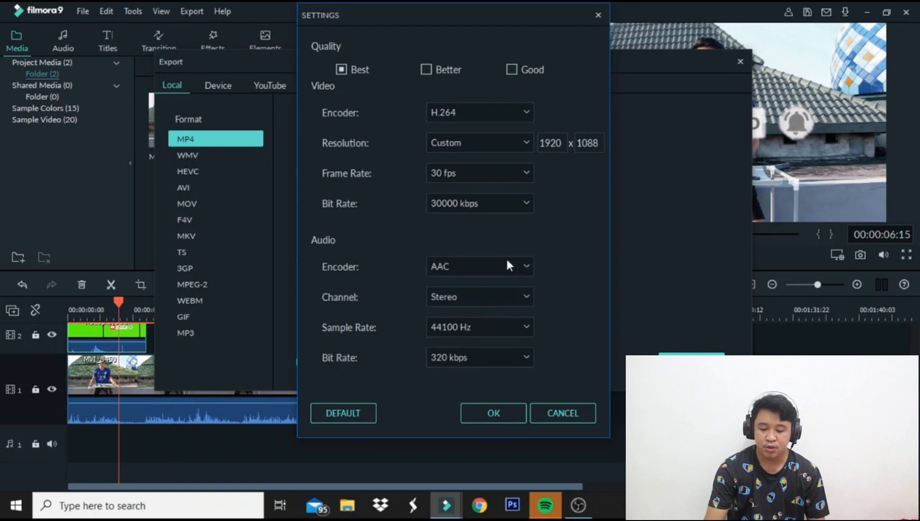
Try a video bit rate of 80000 kbps, then return it to 30000 kbps and apply the export settings
left_click(501, 201)
left_click(480, 328)
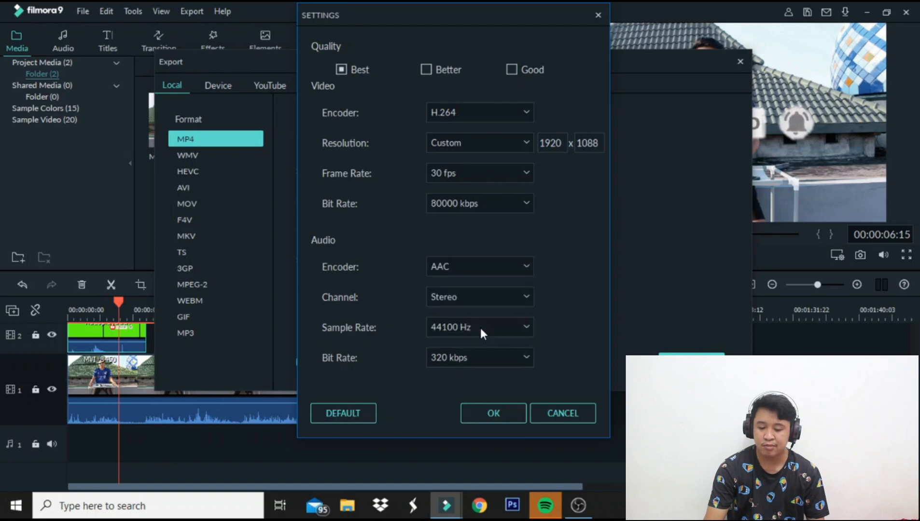
left_click(498, 209)
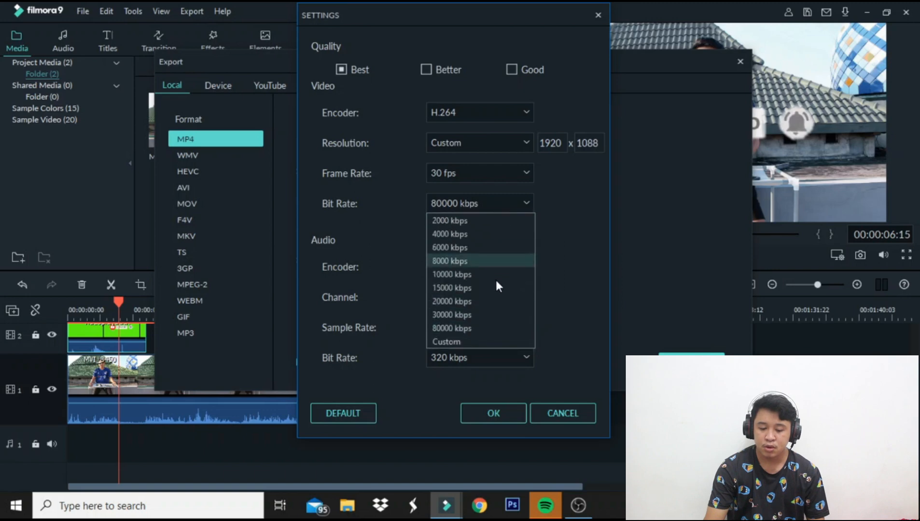
left_click(495, 316)
left_click(487, 409)
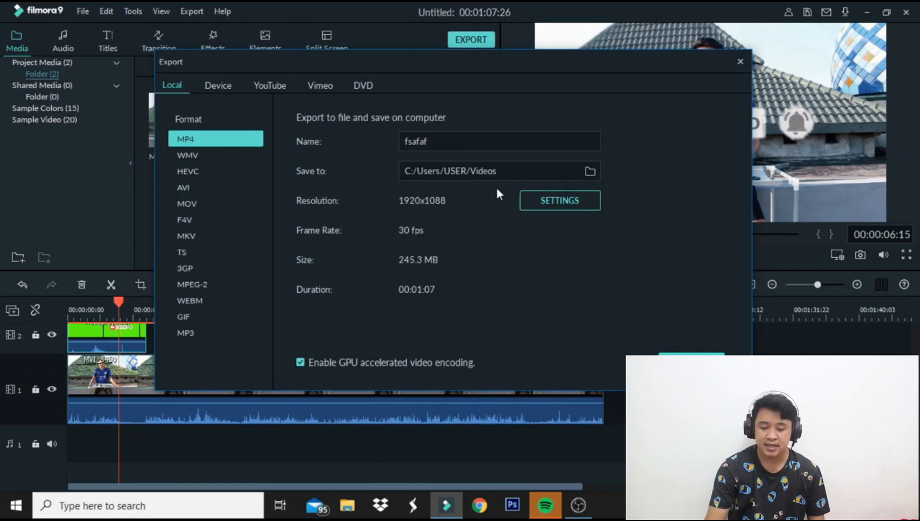
Set the export's video bit rate to 80000 kbps, apply it and close the export window without exporting
left_click(528, 203)
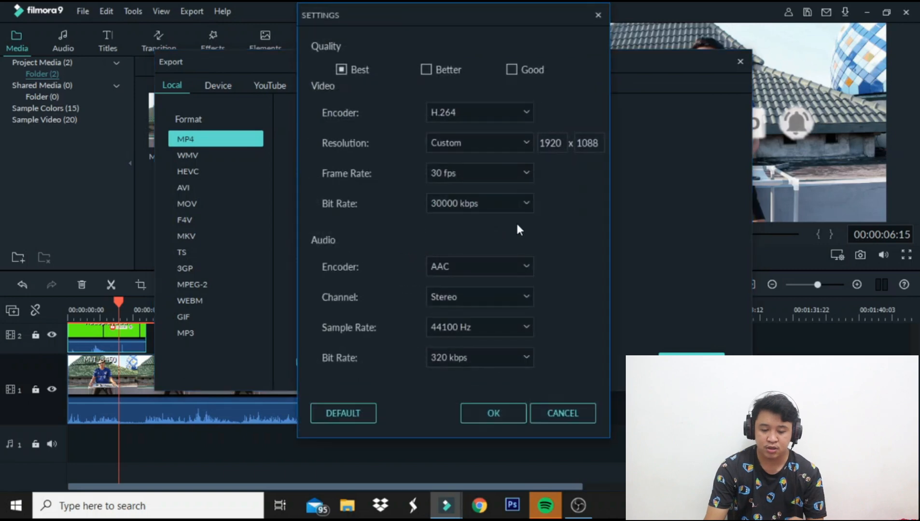
left_click(500, 204)
left_click(480, 328)
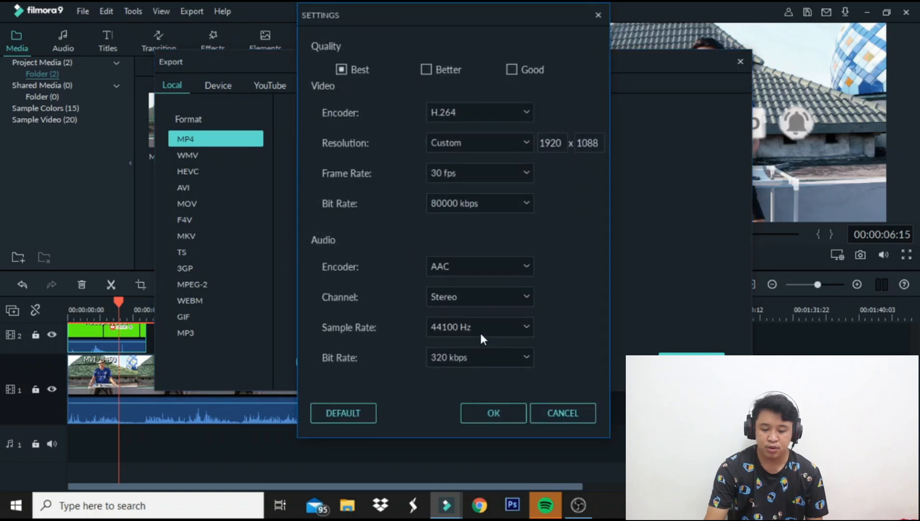
left_click(493, 413)
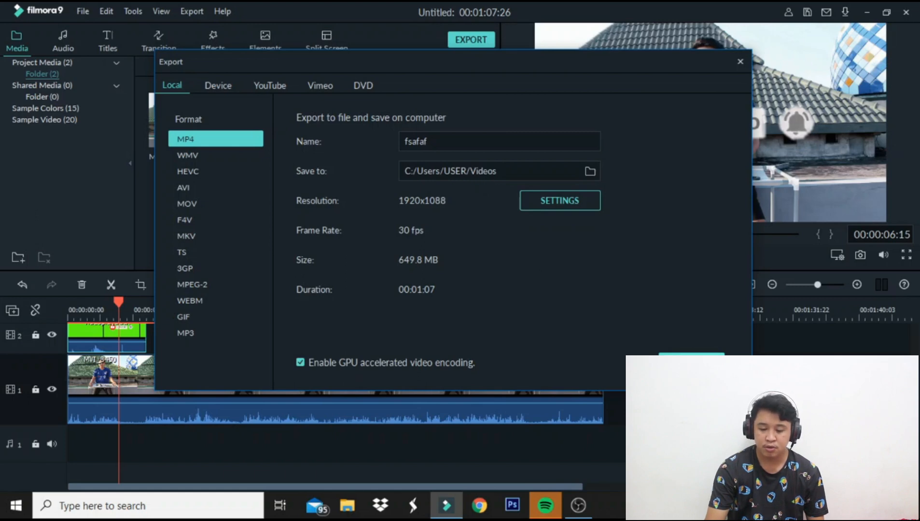
left_click(740, 61)
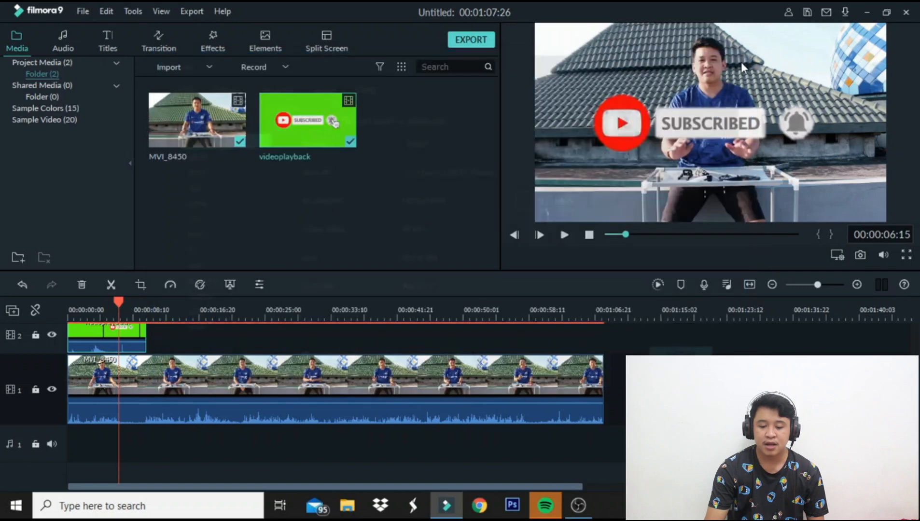